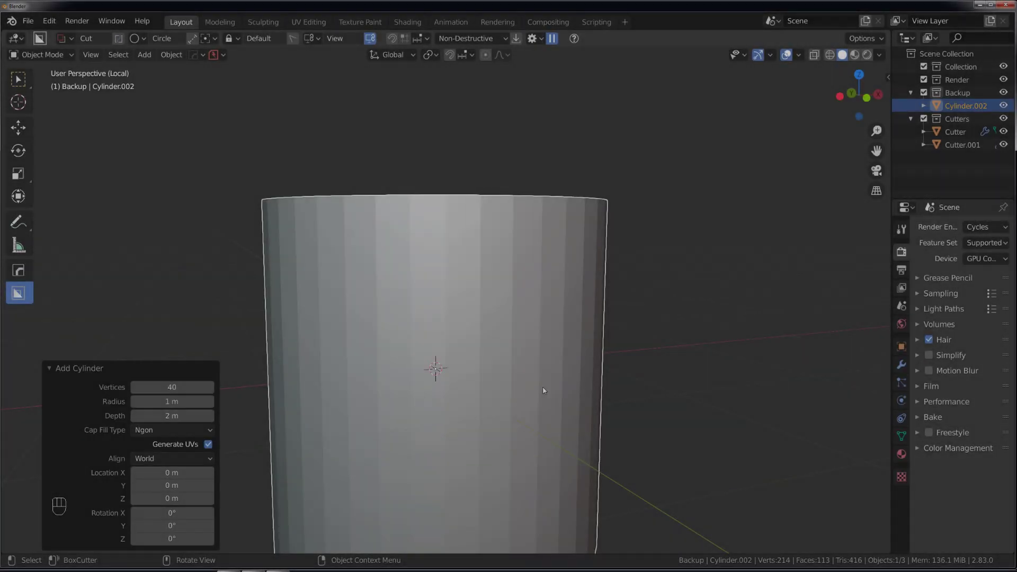
# Add a HardOps Bevel modifier with 3 segments, profile 0.70 and a 30° angle limit to the cylinder.
pyautogui.scroll(-2, 451, 392)
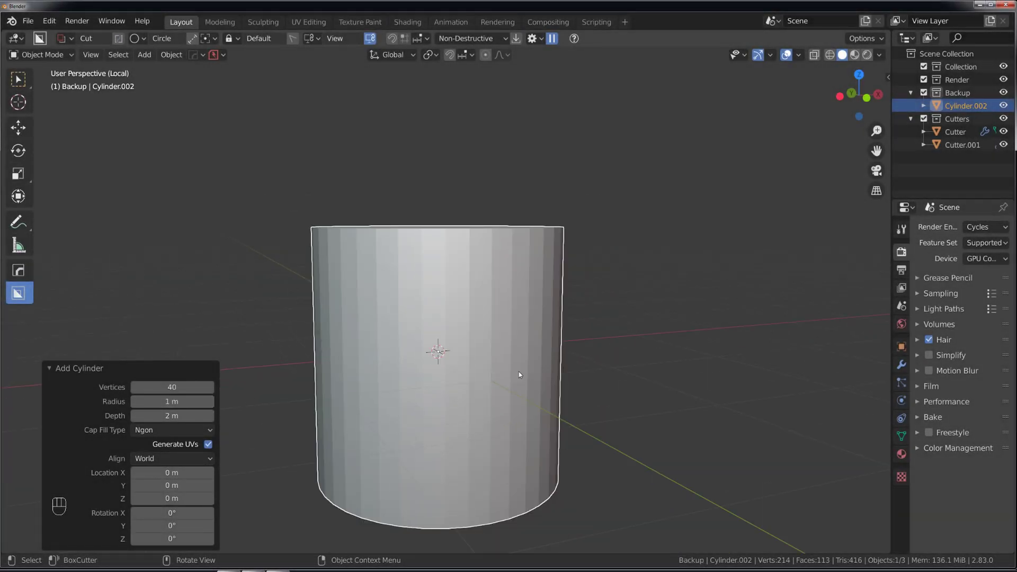
pyautogui.press('q')
pyautogui.click(510, 359)
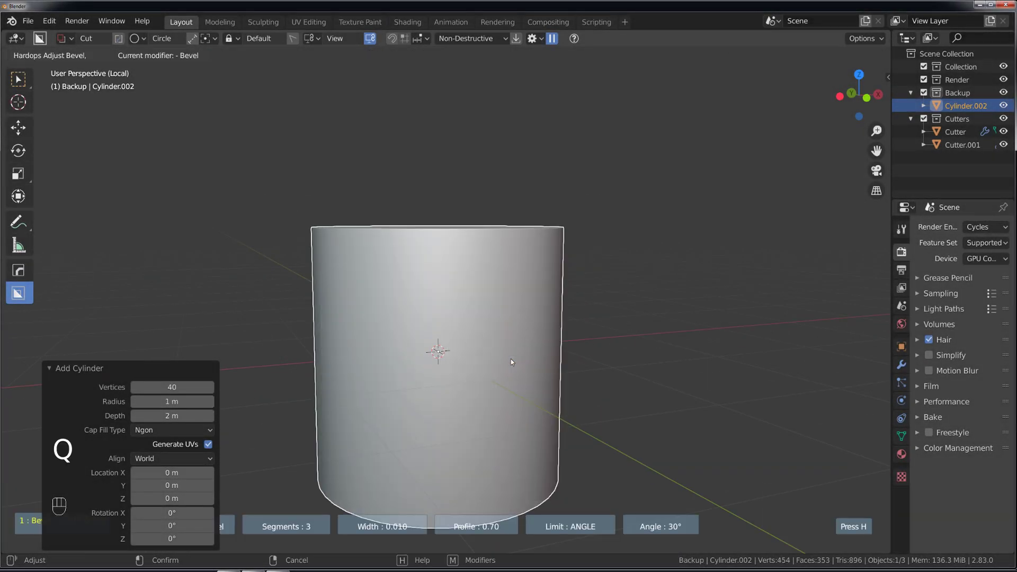
pyautogui.click(490, 358)
pyautogui.scroll(-3, 495, 362)
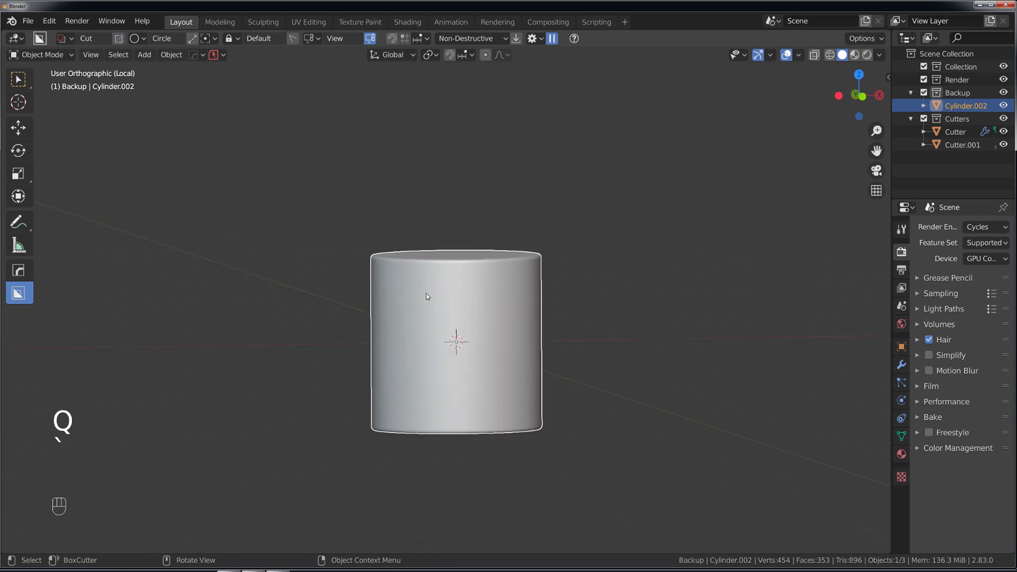
# Cut a circular through-hole centred on the cylinder with BoxCutter from the front view.
pyautogui.press('KP_5')
pyautogui.press('KP_5')
pyautogui.press('KP_5')
pyautogui.moveTo(377, 345); pyautogui.dragTo(450, 383)
pyautogui.click(451, 383)
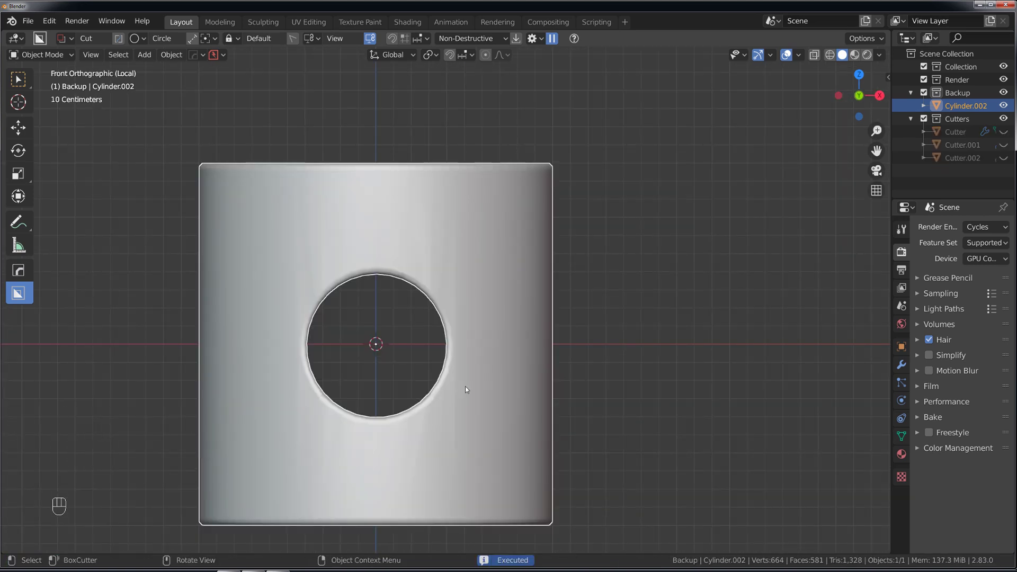
pyautogui.scroll(-3, 477, 344)
pyautogui.scroll(3, 477, 344)
pyautogui.press('Tab')
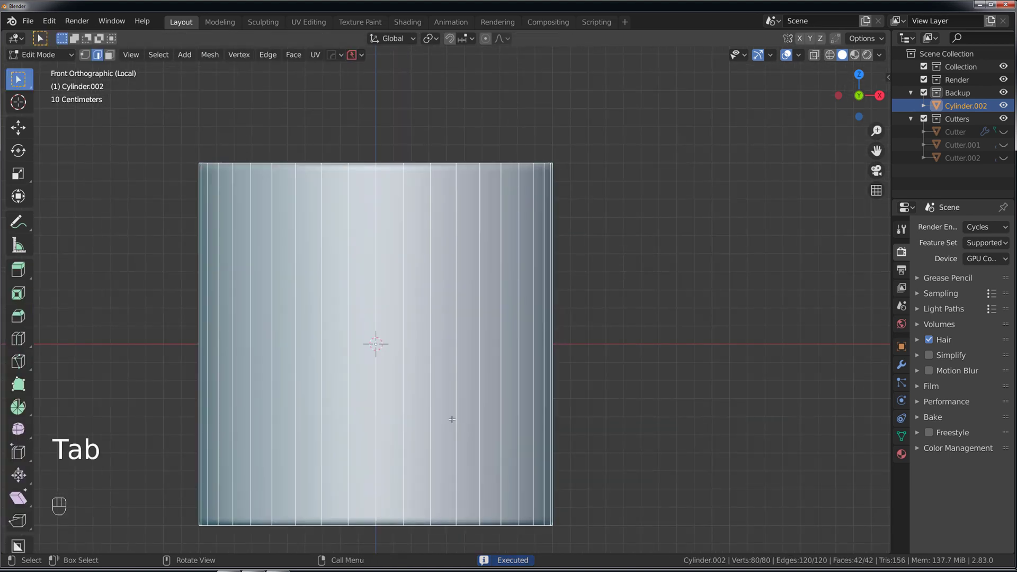
pyautogui.press('Tab')
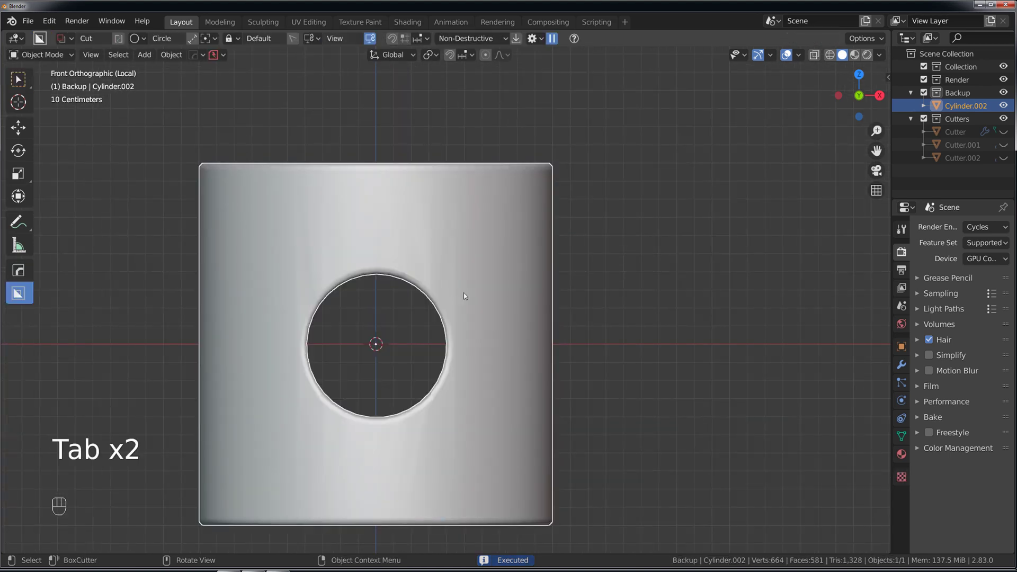
# Reveal the hidden cutter objects and put them into edit mode together with the cylinder.
pyautogui.hotkey('alt', 'h')
pyautogui.click(454, 271)
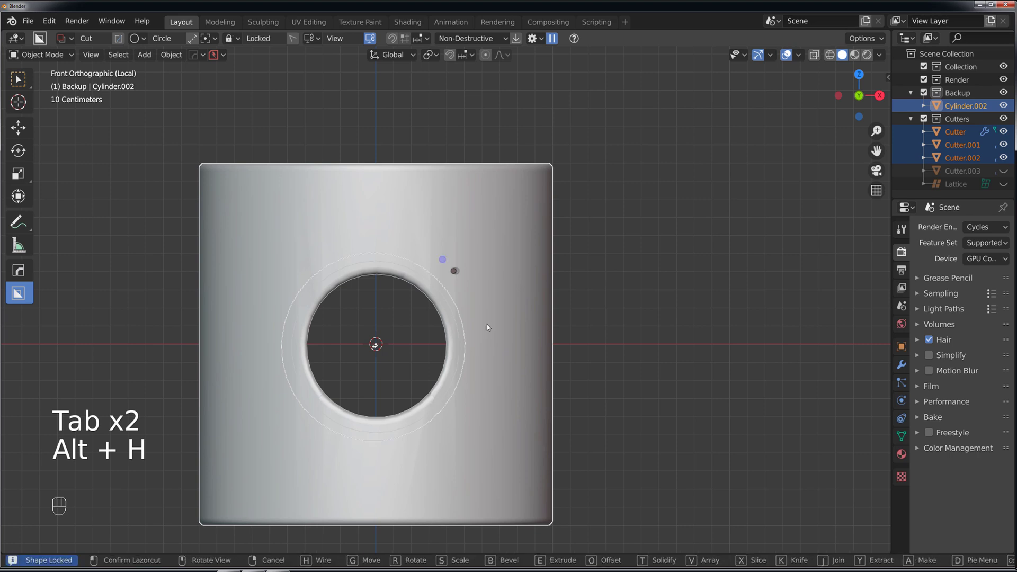
pyautogui.press('Tab')
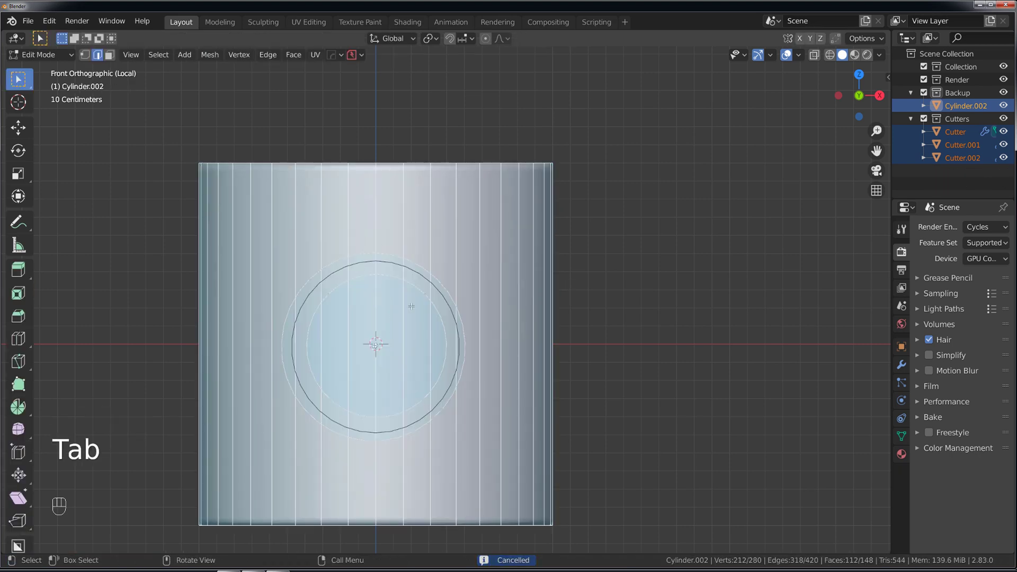
pyautogui.moveTo(364, 313); pyautogui.dragTo(379, 253, button='middle')
pyautogui.click(379, 252)
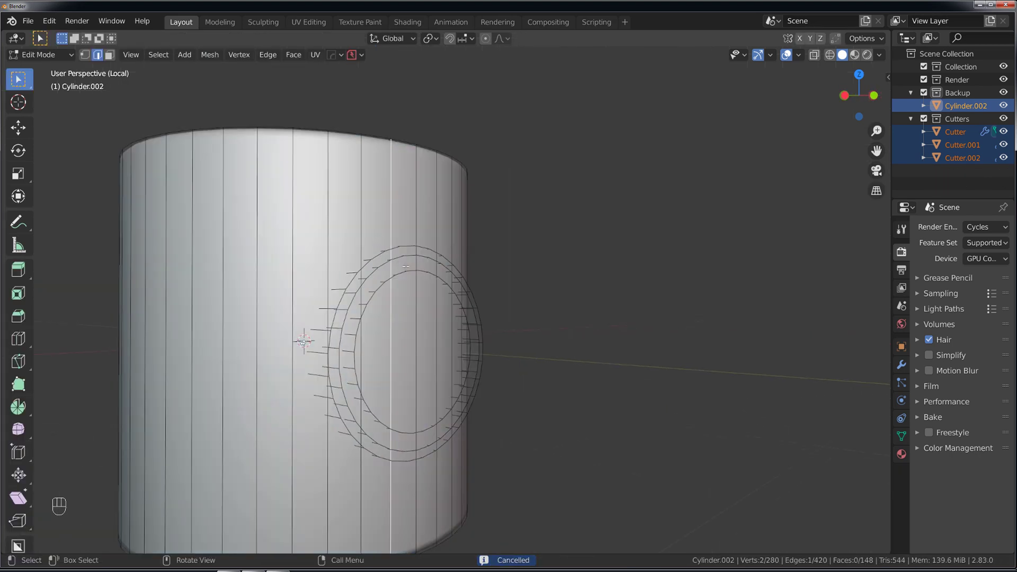
pyautogui.press('g')
pyautogui.press('Escape')
# Add one horizontal loop cut around the cylinder just above the hole and another just below it.
pyautogui.moveTo(465, 159); pyautogui.dragTo(411, 240, button='middle')
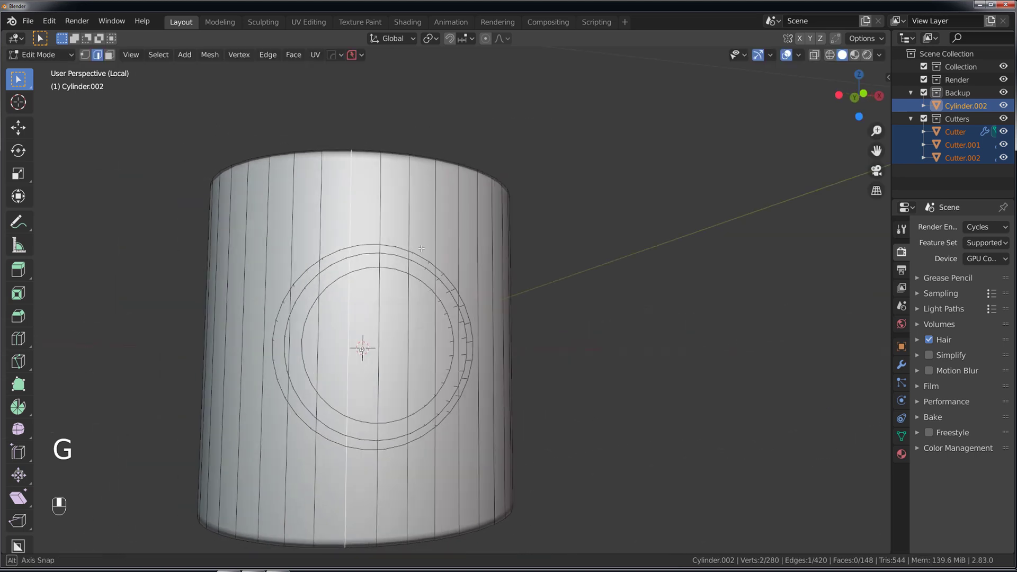
pyautogui.hotkey('ctrl', 'r')
pyautogui.click(411, 240)
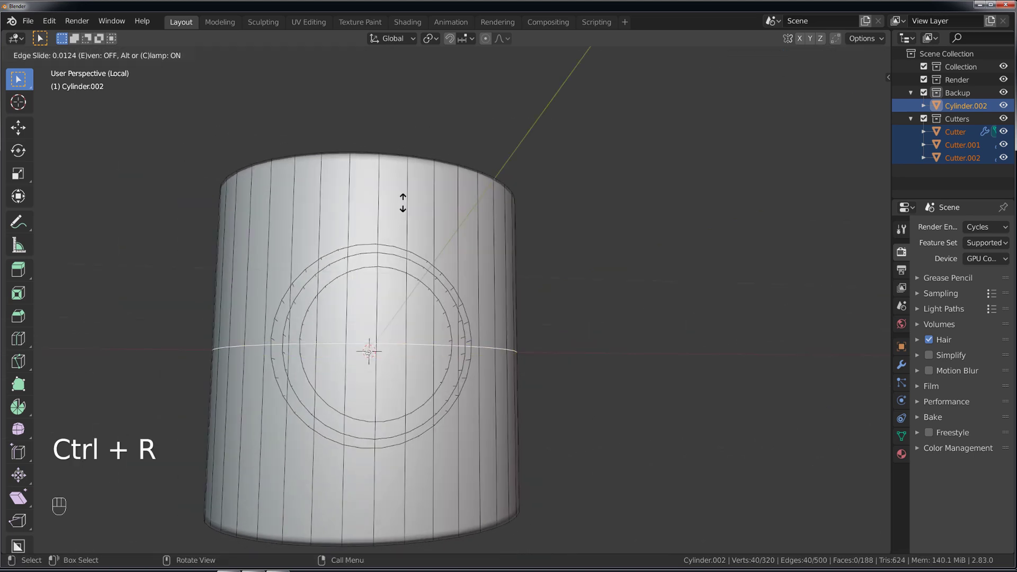
pyautogui.click(430, 111)
pyautogui.hotkey('ctrl', 'r')
pyautogui.click(392, 419)
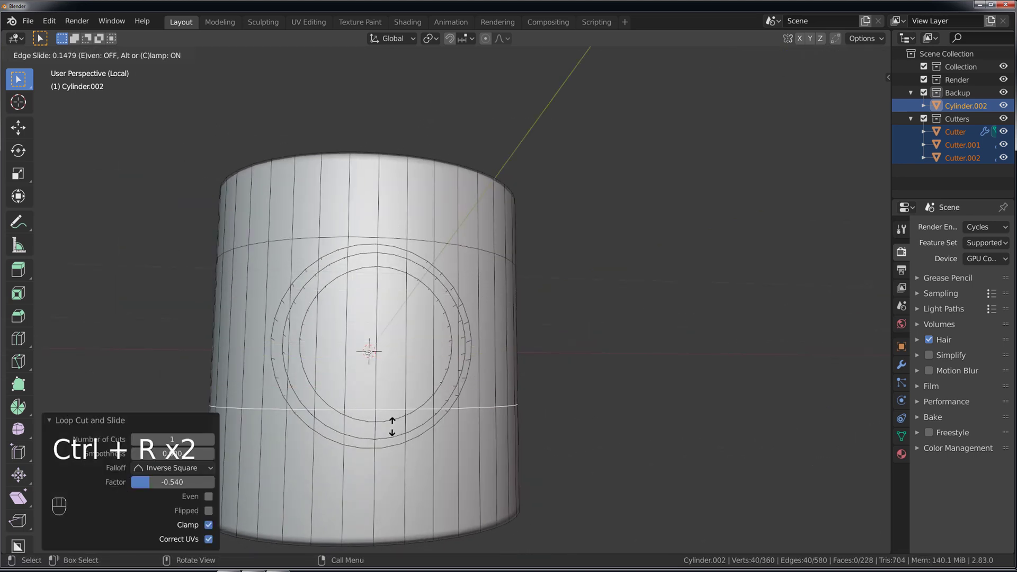
pyautogui.click(394, 459)
# Add several evenly spaced horizontal loop cuts between the two loops that bracket the hole, and return to object mode.
pyautogui.press('KP_1')
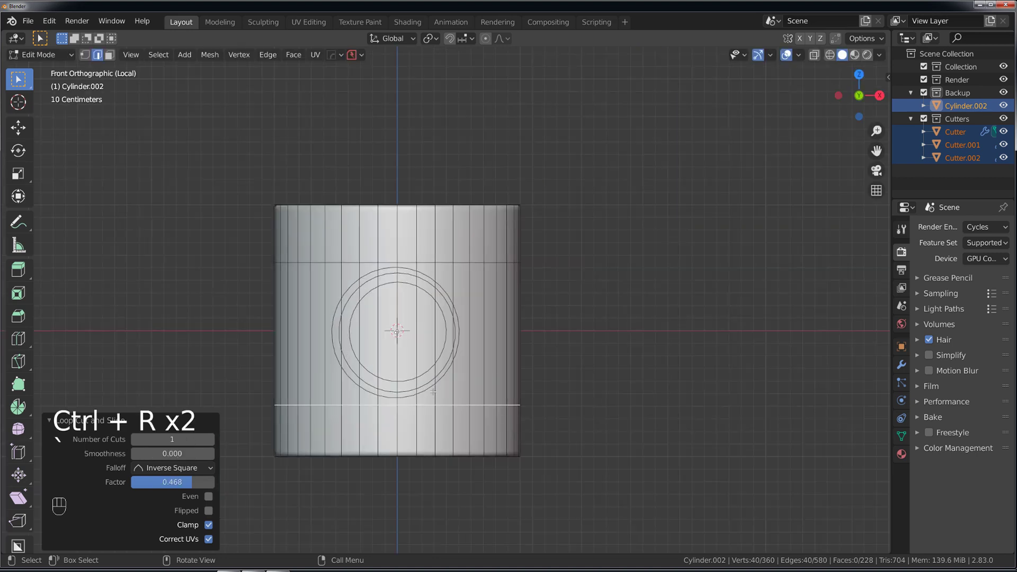
pyautogui.scroll(1, 433, 392)
pyautogui.hotkey('ctrl', 'r')
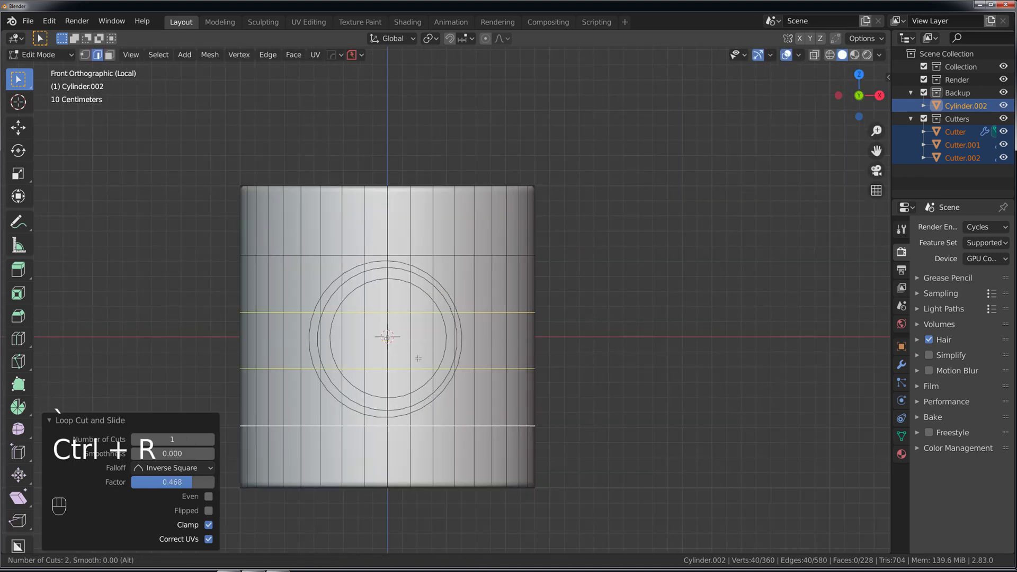
pyautogui.scroll(5, 419, 359)
pyautogui.click(419, 359)
pyautogui.click(416, 352)
pyautogui.press('Tab')
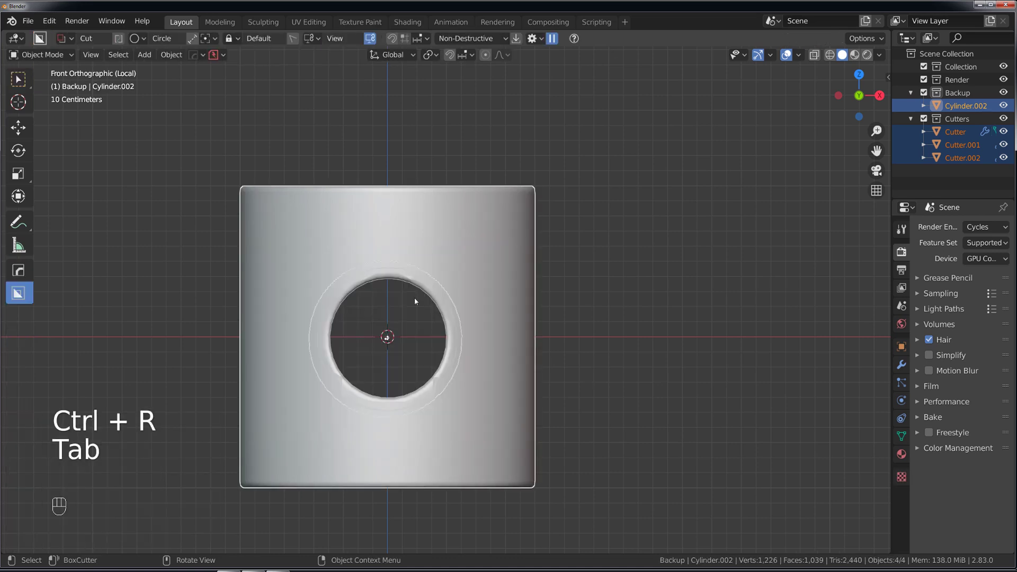
# Hide the three circular cutter objects around the hole one after another.
pyautogui.scroll(2, 402, 312)
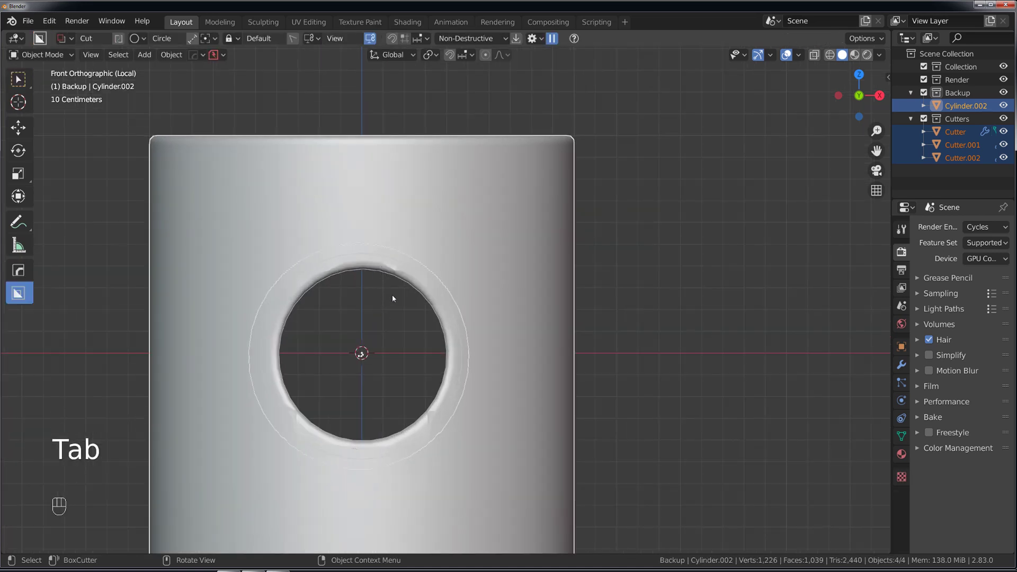
pyautogui.moveTo(392, 298); pyautogui.dragTo(433, 279, button='middle')
pyautogui.click(422, 272)
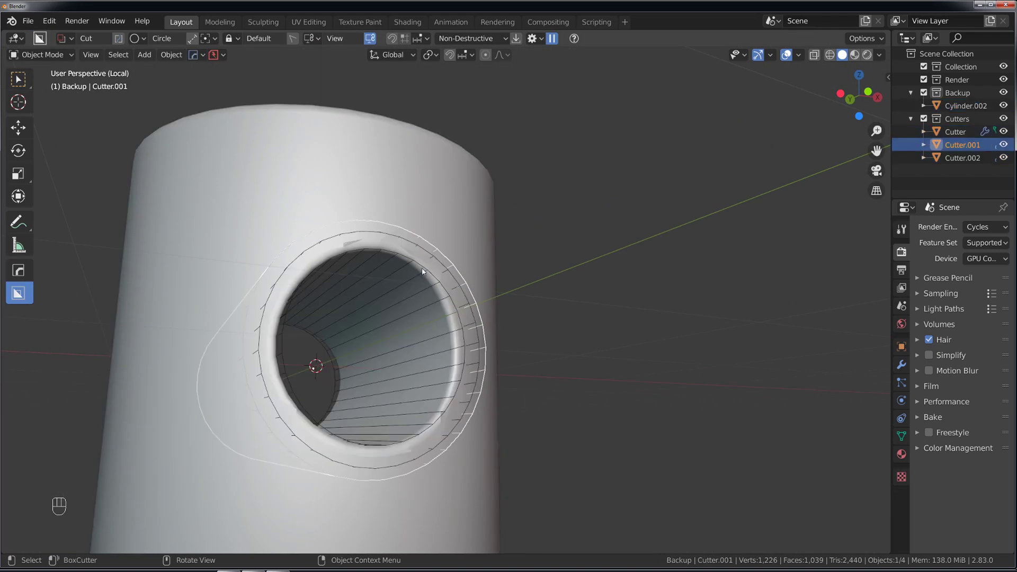
pyautogui.click(422, 272)
pyautogui.click(430, 272)
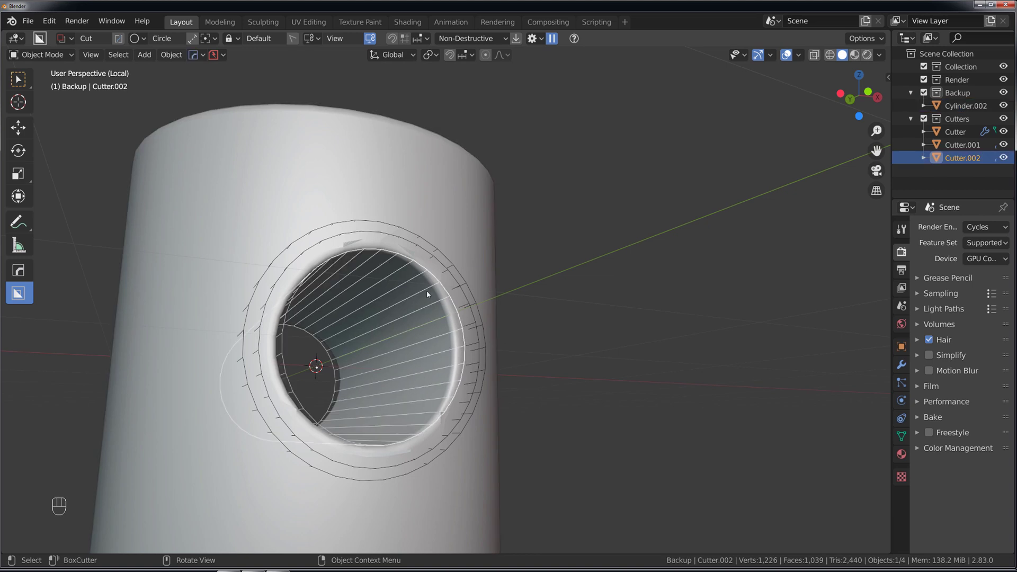
pyautogui.press('h')
pyautogui.moveTo(414, 292); pyautogui.dragTo(440, 249, button='middle')
pyautogui.click(441, 247)
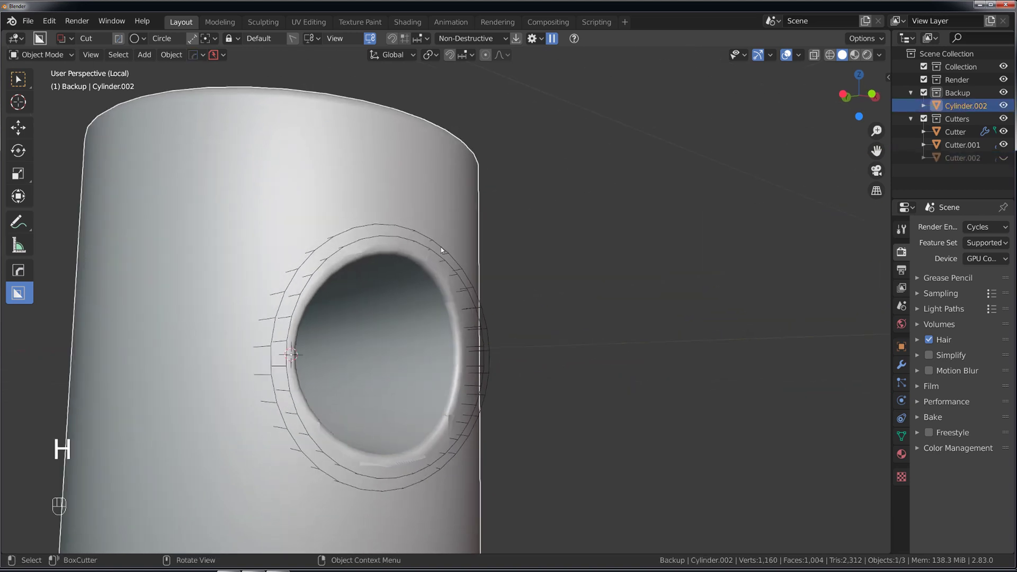
pyautogui.click(441, 247)
pyautogui.press('h')
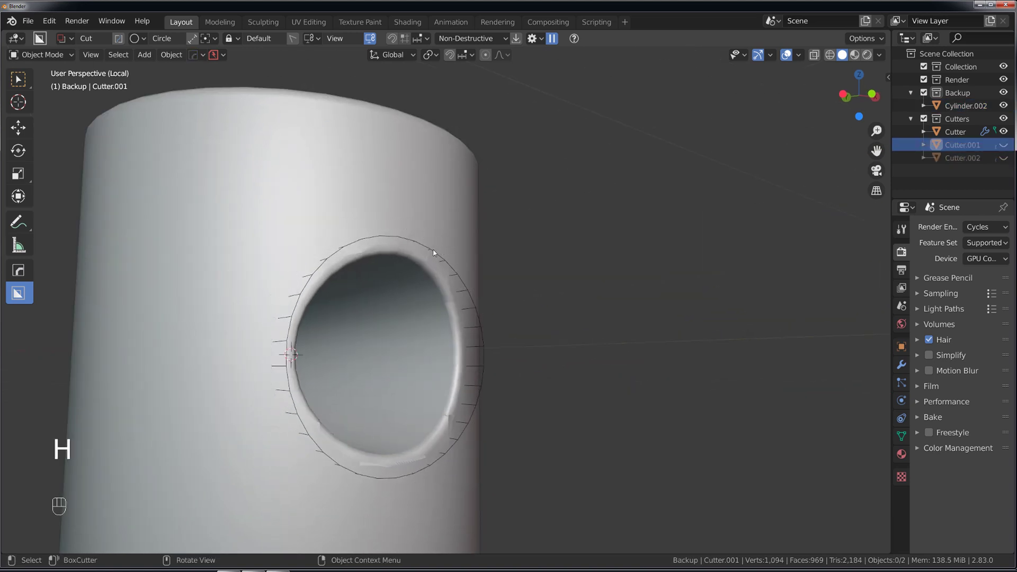
pyautogui.click(432, 253)
pyautogui.press('h')
# Adjust the cylinder's existing Bevel modifier to a width of about 0.026 m.
pyautogui.moveTo(433, 253); pyautogui.dragTo(430, 288, button='middle')
pyautogui.click(430, 287)
pyautogui.press('q')
pyautogui.click(424, 287)
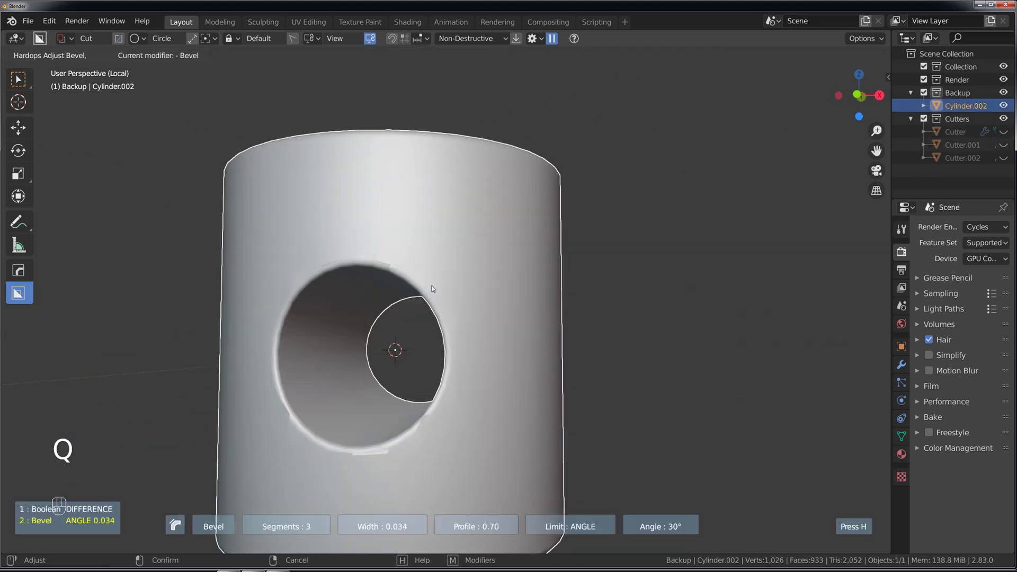
pyautogui.click(434, 286)
# Run HardOps Smart Apply on the cylinder to apply its Boolean while keeping the Bevel modifier live.
pyautogui.moveTo(397, 313); pyautogui.dragTo(431, 309, button='middle')
pyautogui.hotkey('ctrl', '`')
pyautogui.keyDown('shift'); pyautogui.moveTo(337, 369); pyautogui.dragTo(392, 367, button='middle'); pyautogui.keyUp('shift')
pyautogui.scroll(2, 392, 365)
pyautogui.press('Tab')
pyautogui.press('Tab')
pyautogui.press('q')
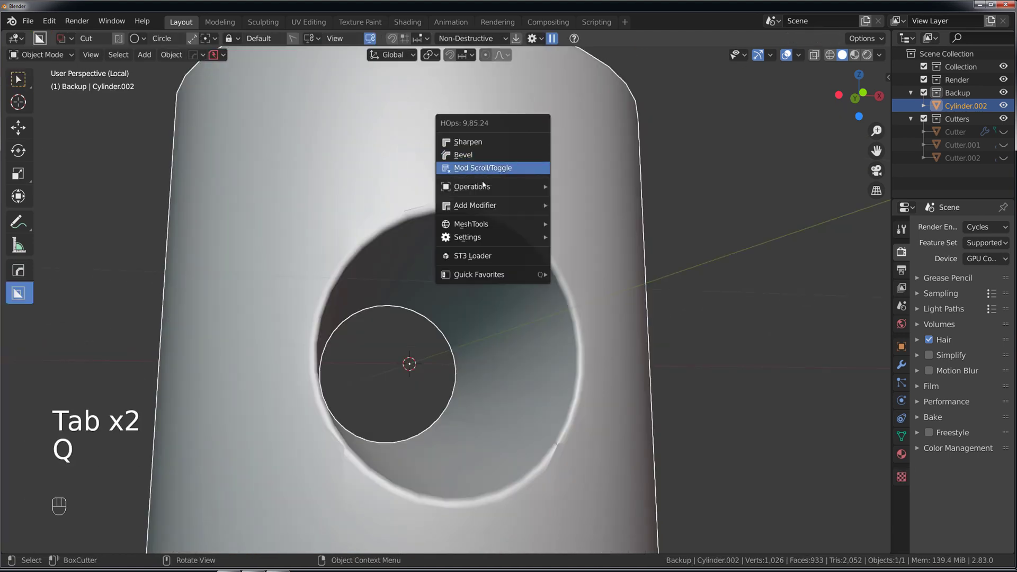
pyautogui.moveTo(498, 187)
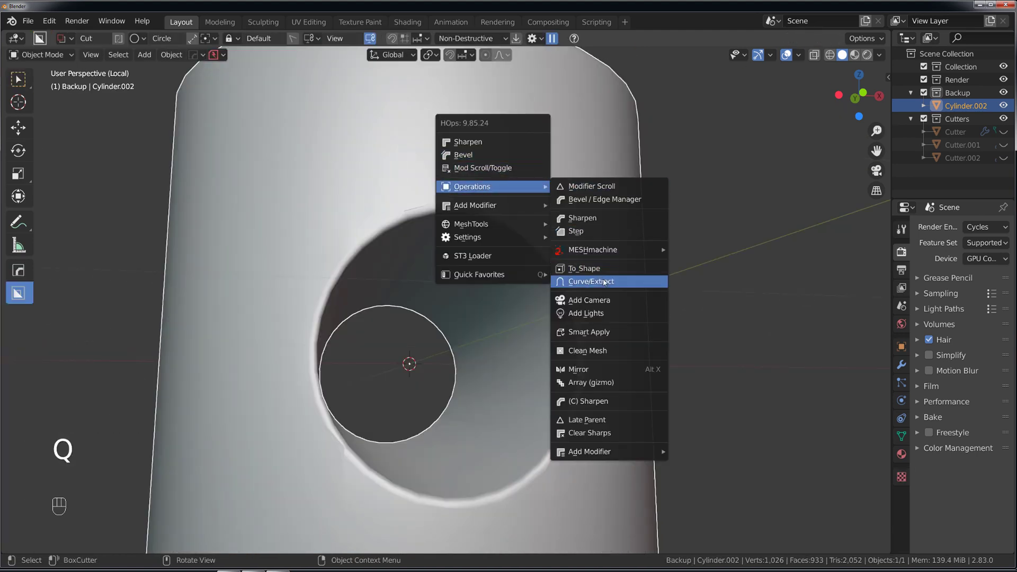
pyautogui.click(596, 332)
# Select the vertex beside the shading artifact on the hole's upper rim in edit mode.
pyautogui.press('Tab')
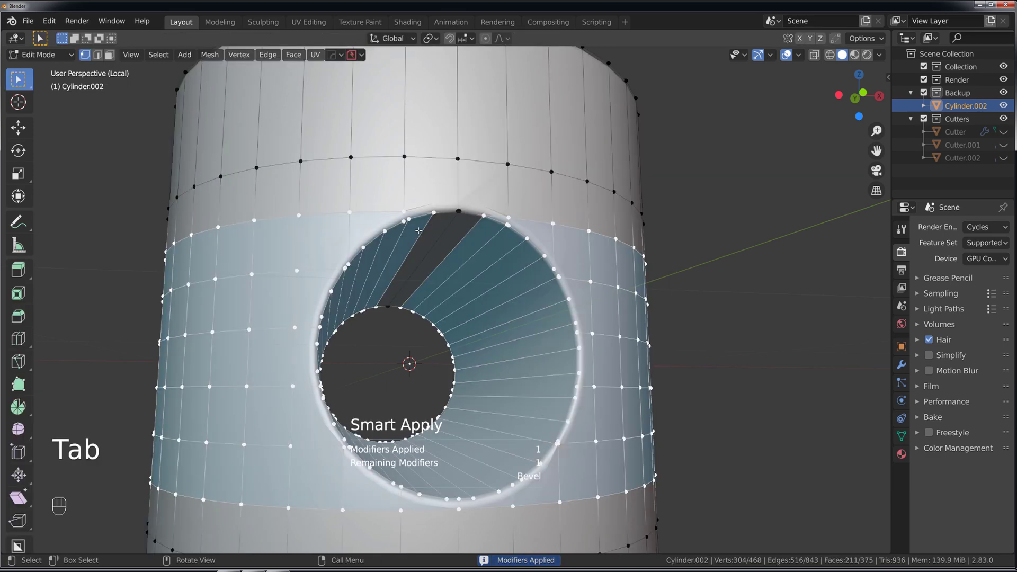
pyautogui.scroll(6, 418, 192)
pyautogui.keyDown('shift'); pyautogui.moveTo(393, 320); pyautogui.dragTo(430, 326, button='middle'); pyautogui.keyUp('shift')
pyautogui.moveTo(430, 326); pyautogui.dragTo(427, 308, button='middle')
pyautogui.scroll(3, 427, 310)
pyautogui.keyDown('shift'); pyautogui.moveTo(350, 258); pyautogui.dragTo(381, 374, button='middle'); pyautogui.keyUp('shift')
pyautogui.click(398, 411)
pyautogui.moveTo(431, 399); pyautogui.dragTo(436, 381, button='middle')
pyautogui.press('g')
pyautogui.rightClick(464, 396)
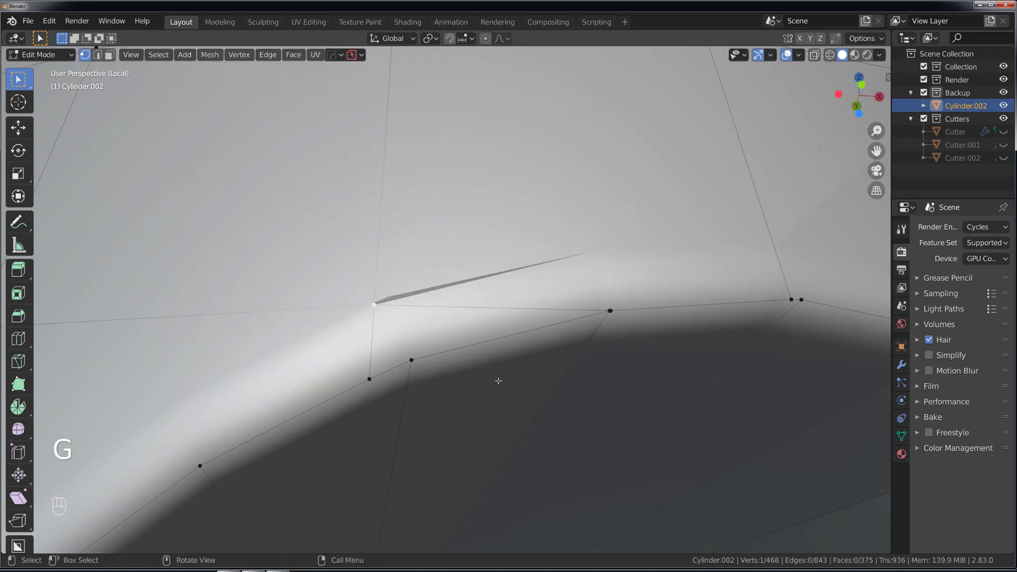
# Apply the Bevel modifier through the HOps Helper and inspect the resulting edges at the hole's rim in edit mode.
pyautogui.press('Tab')
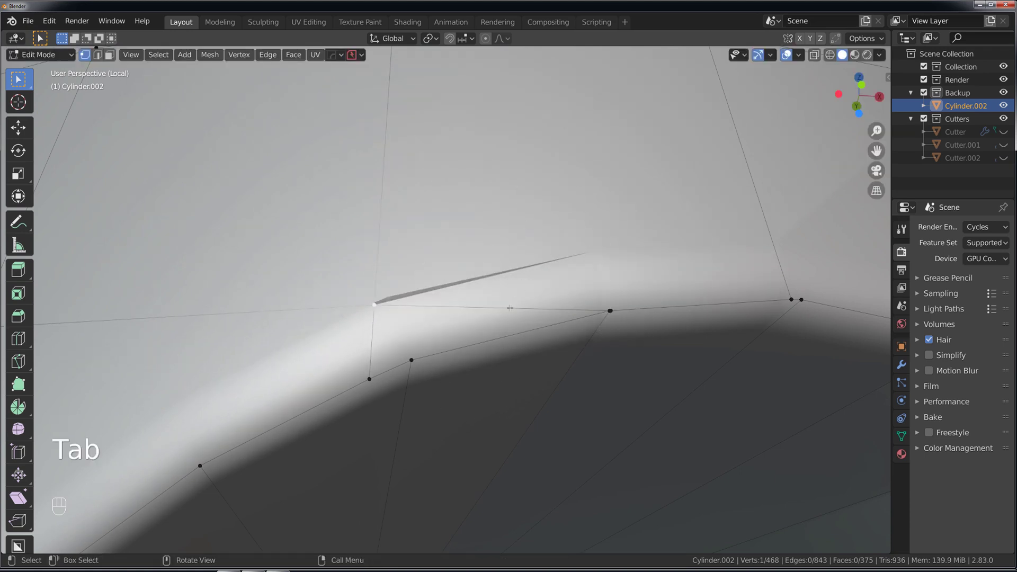
pyautogui.press('`')
pyautogui.press('Tab')
pyautogui.hotkey('ctrl', '`')
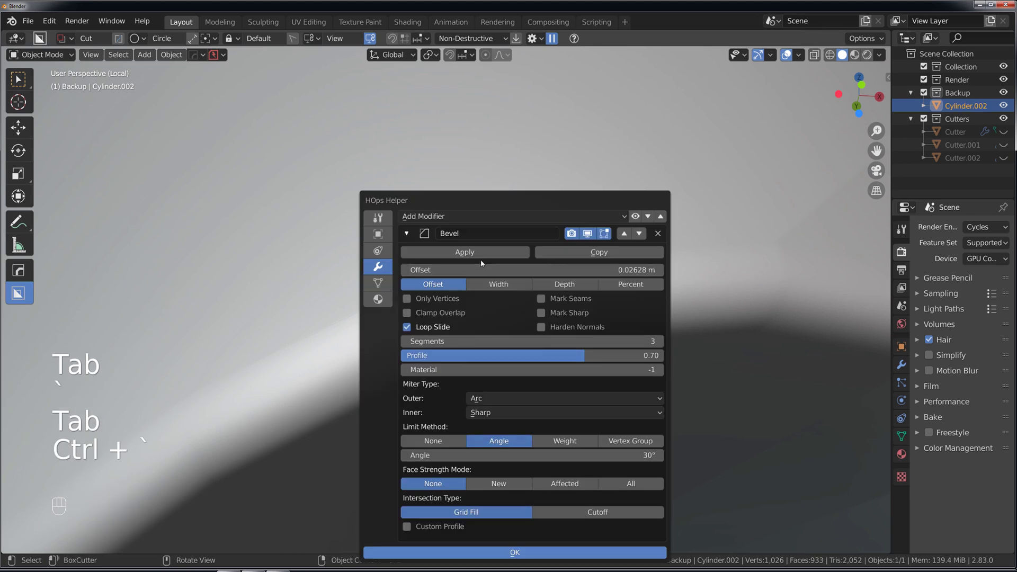
pyautogui.click(481, 257)
pyautogui.press('Tab')
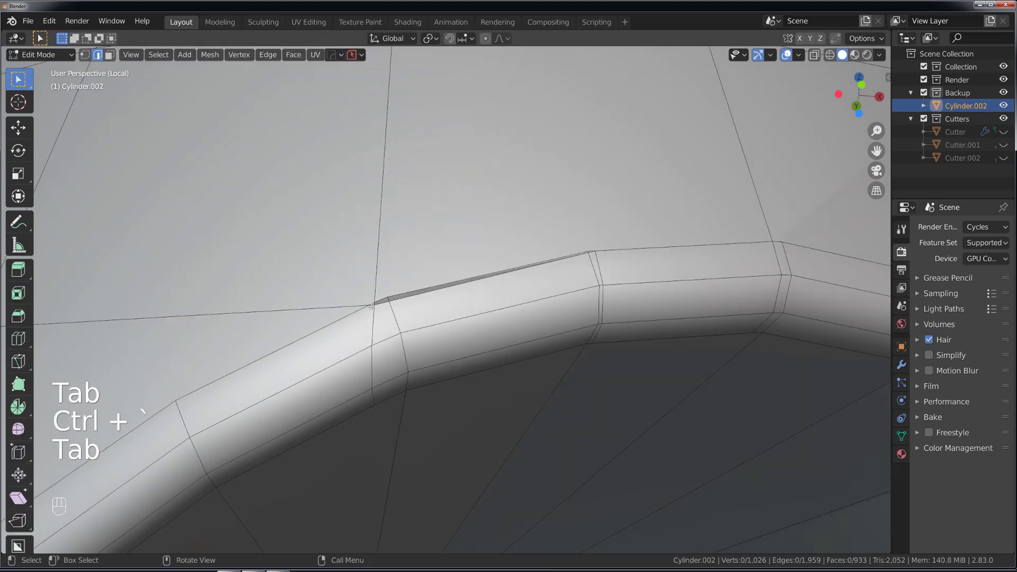
# Undo the Bevel modifier's application and return to editing the unbevelled mesh.
pyautogui.press('Tab')
pyautogui.hotkey('ctrl', 'z')
pyautogui.hotkey('ctrl', 'z')
pyautogui.hotkey('ctrl', 'z')
pyautogui.hotkey('ctrl', 'z')
pyautogui.hotkey('ctrl', 'z')
pyautogui.press('Tab')
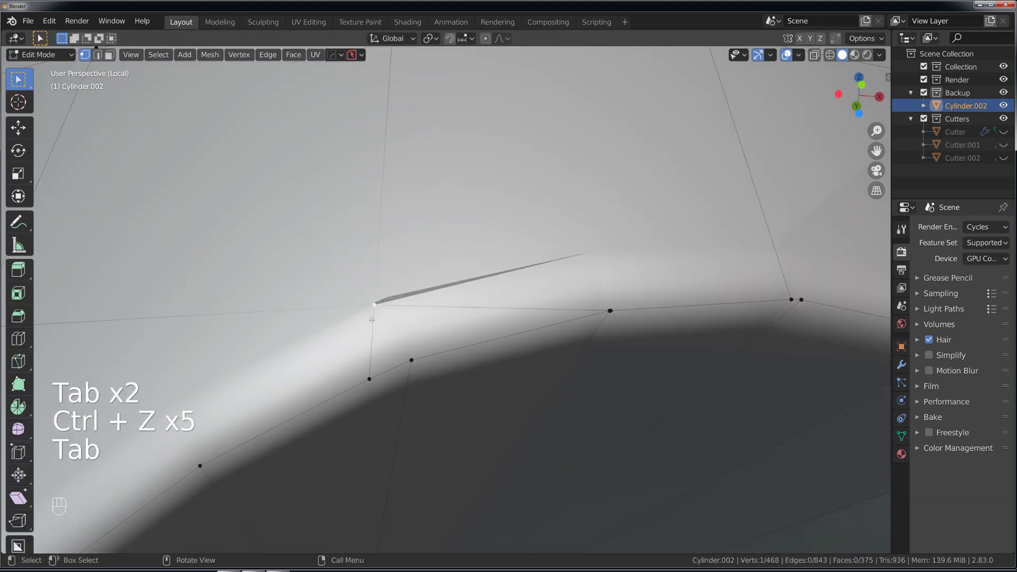
# Try to slide the selected rim vertex upward along its vertical edge, and undo it.
pyautogui.scroll(-3, 476, 301)
pyautogui.press('g')
pyautogui.press('g')
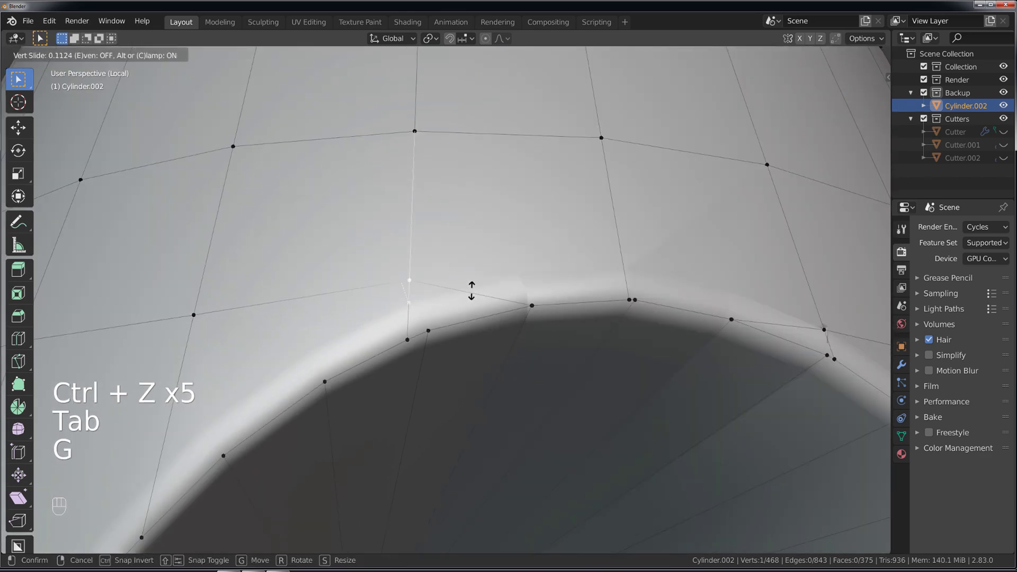
pyautogui.click(487, 314)
pyautogui.scroll(-3, 488, 314)
pyautogui.hotkey('ctrl', 'z')
pyautogui.scroll(2, 503, 312)
pyautogui.press('g')
pyautogui.press('g')
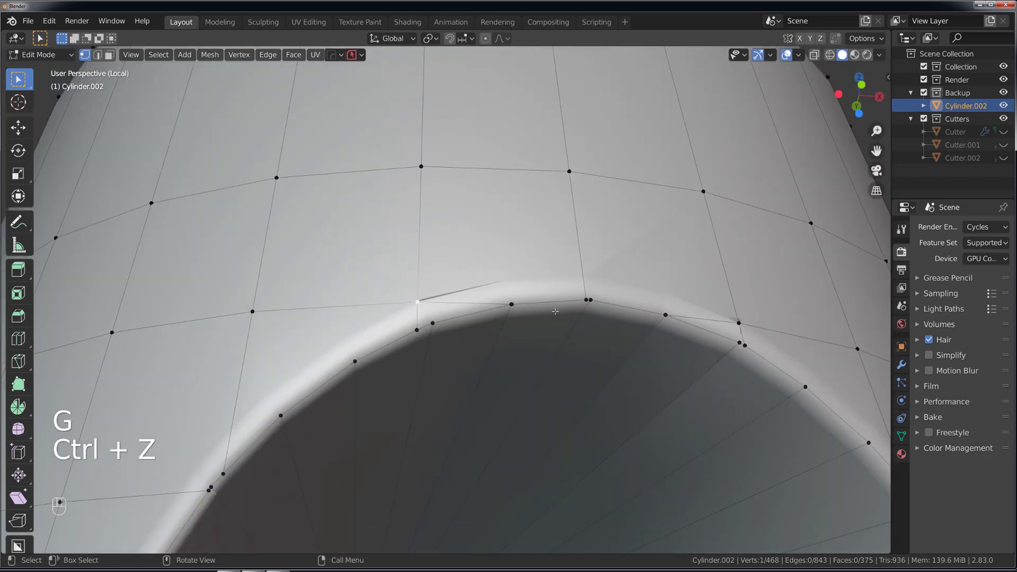
pyautogui.rightClick(510, 310)
# Slide the selected vertex upward along its vertical edge, away from the hole's rim, by a factor of about 0.137.
pyautogui.moveTo(477, 229); pyautogui.dragTo(468, 332, button='middle')
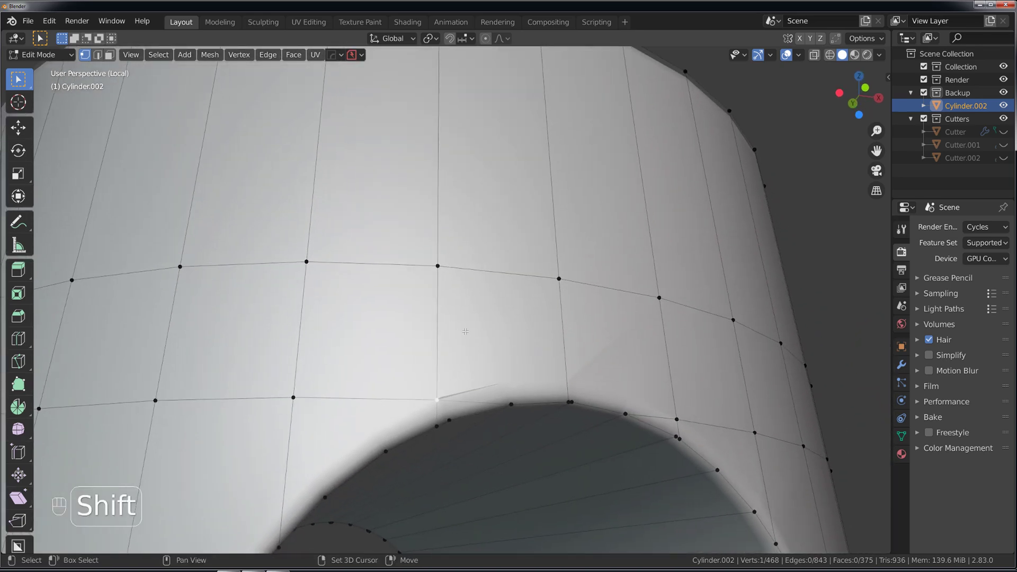
pyautogui.press('g')
pyautogui.press('g')
pyautogui.click(474, 315)
pyautogui.scroll(-3, 474, 317)
pyautogui.moveTo(479, 386); pyautogui.dragTo(460, 356, button='middle')
pyautogui.scroll(2, 446, 391)
pyautogui.scroll(2, 461, 356)
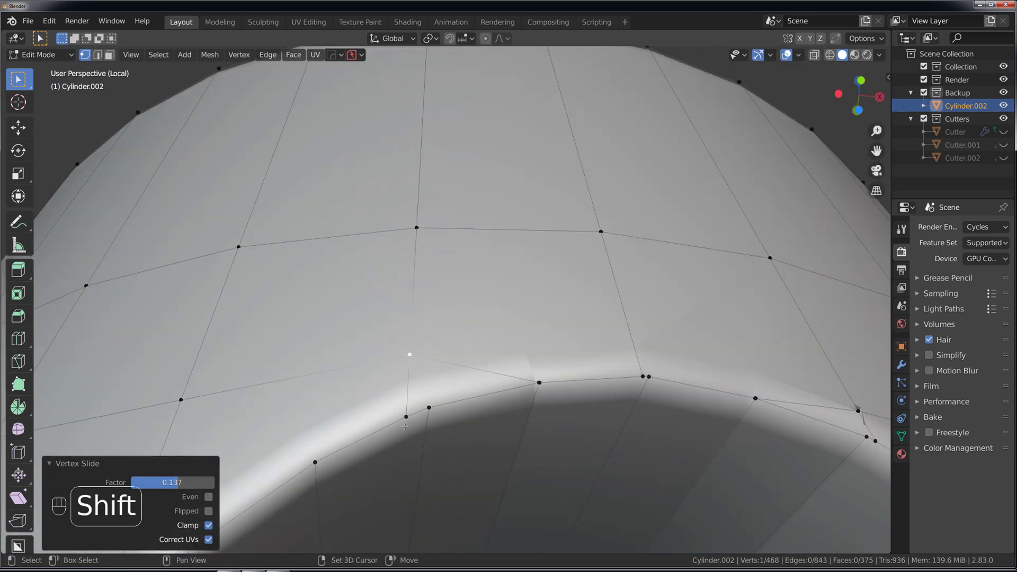
# Try to merge the raised vertex and the two rim vertices below it at the last one with Smart Vert, and undo it.
pyautogui.keyDown('shift'); pyautogui.click(406, 416); pyautogui.keyUp('shift')
pyautogui.keyDown('shift'); pyautogui.click(429, 408); pyautogui.keyUp('shift')
pyautogui.press('1')
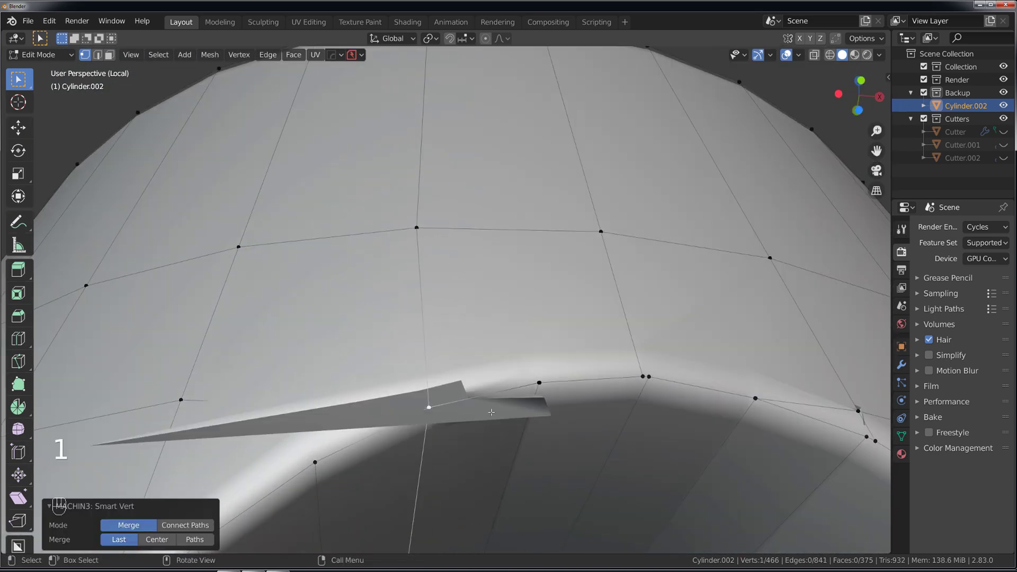
pyautogui.hotkey('ctrl', 'z')
pyautogui.press('Tab')
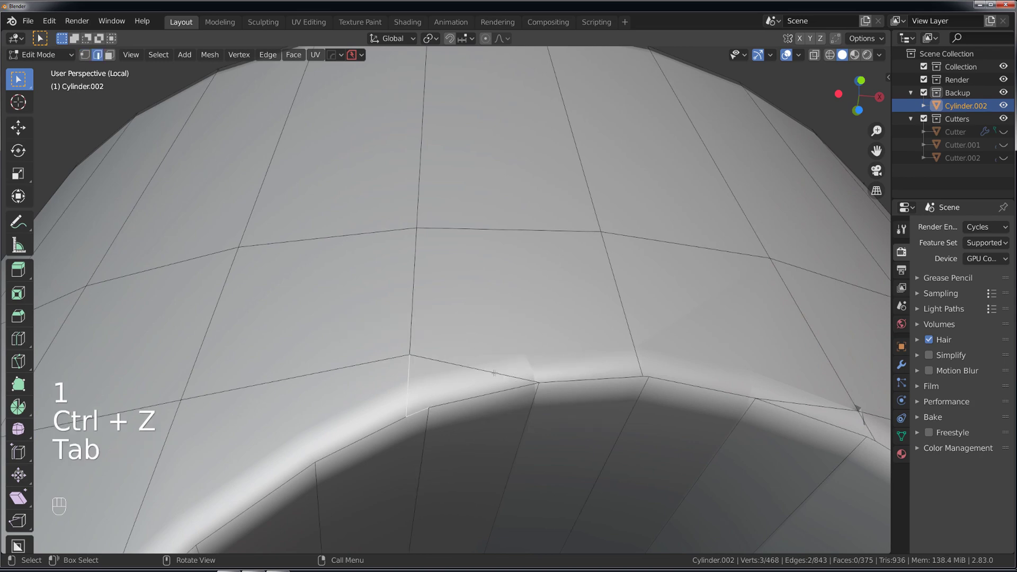
# Dissolve the two selected edges connecting the raised vertex to the hole's rim.
pyautogui.press('x')
pyautogui.click(490, 368)
pyautogui.scroll(-4, 471, 372)
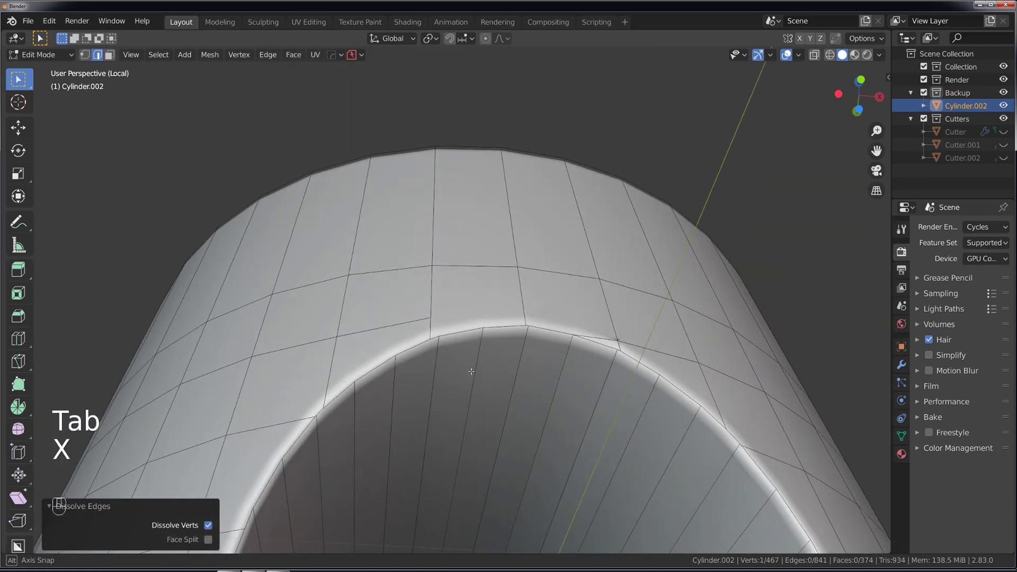
# Knife-cut a three-segment path above the hole, from the horizontal loop through the raised vertex and back to the loop on the other side.
pyautogui.moveTo(470, 371); pyautogui.dragTo(460, 416, button='middle')
pyautogui.press('k')
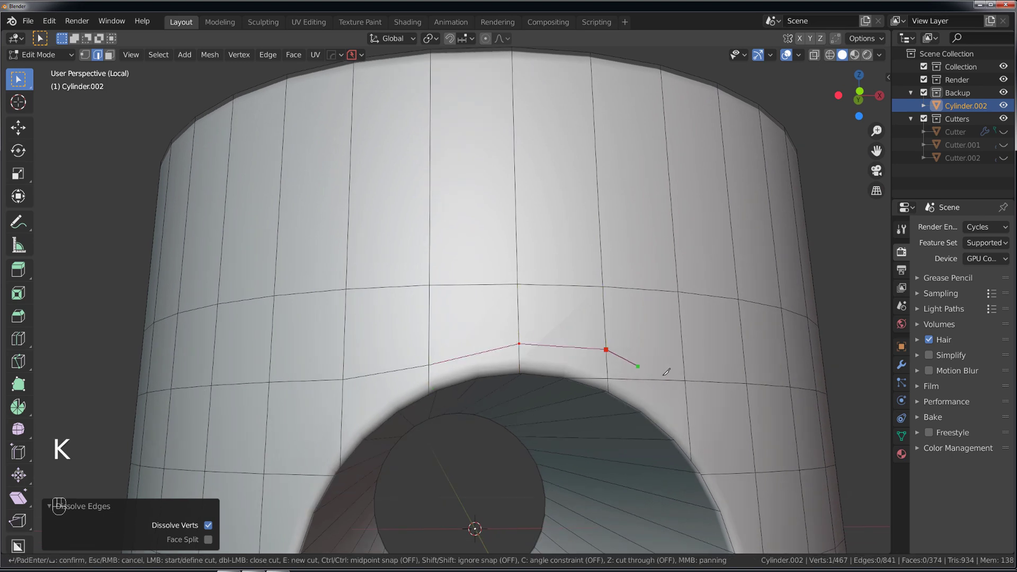
pyautogui.press('Return')
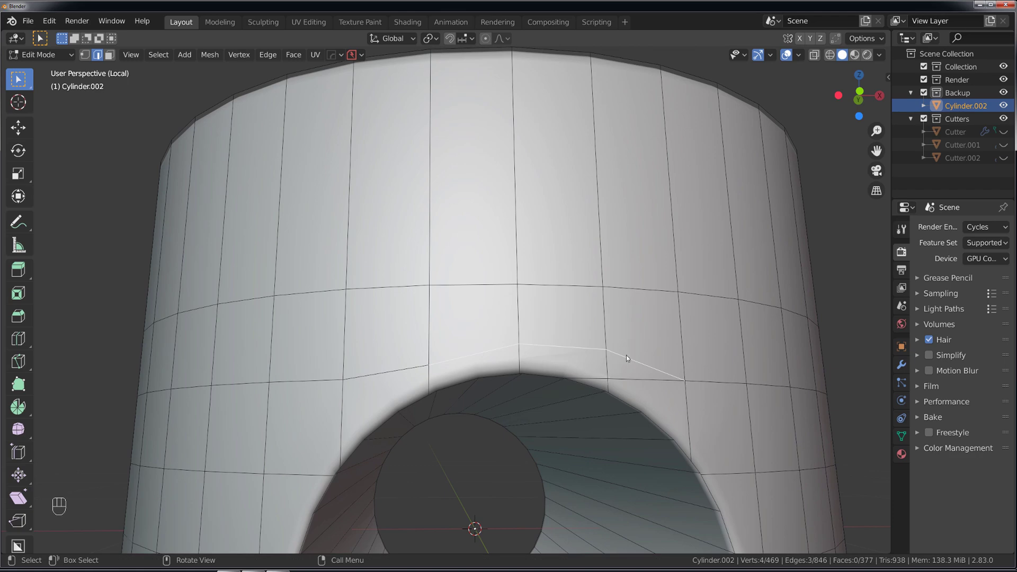
# Dissolve the two leftover horizontal edges between the new path and the hole's rim.
pyautogui.click(633, 383)
pyautogui.keyDown('shift'); pyautogui.click(597, 379); pyautogui.keyUp('shift')
pyautogui.press('x')
pyautogui.click(599, 372)
pyautogui.scroll(-3, 553, 414)
pyautogui.moveTo(514, 368); pyautogui.dragTo(536, 363, button='middle')
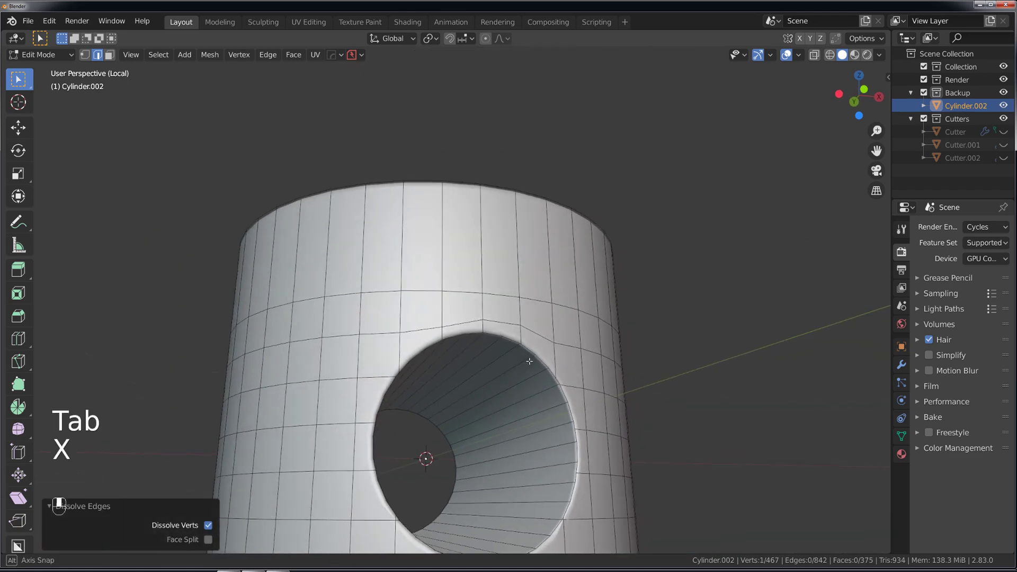
# In front view, slide the path vertex left of the hole's center upward along its vertical edge, finishing with a factor of about 0.09.
pyautogui.scroll(5, 536, 364)
pyautogui.press('Tab')
pyautogui.press('`')
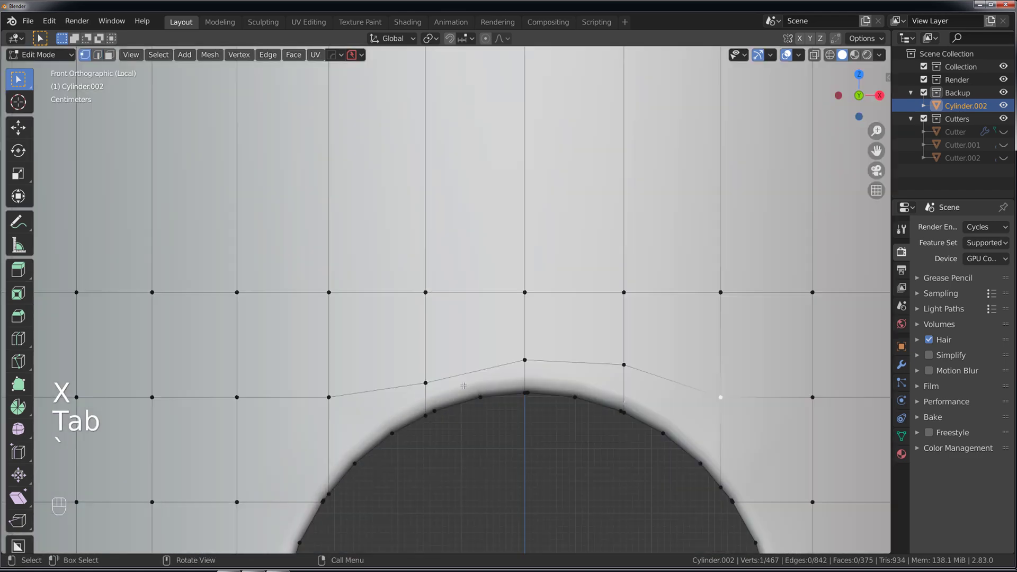
pyautogui.scroll(-1, 518, 463)
pyautogui.scroll(-1, 517, 464)
pyautogui.keyDown('shift'); pyautogui.moveTo(435, 328); pyautogui.dragTo(406, 271, button='middle'); pyautogui.keyUp('shift')
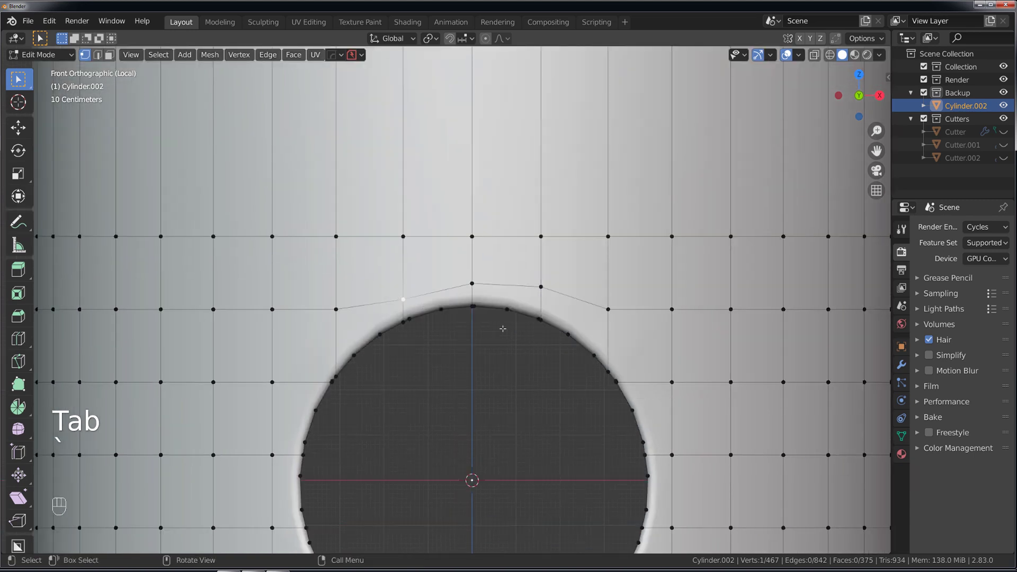
pyautogui.press('g')
pyautogui.press('g')
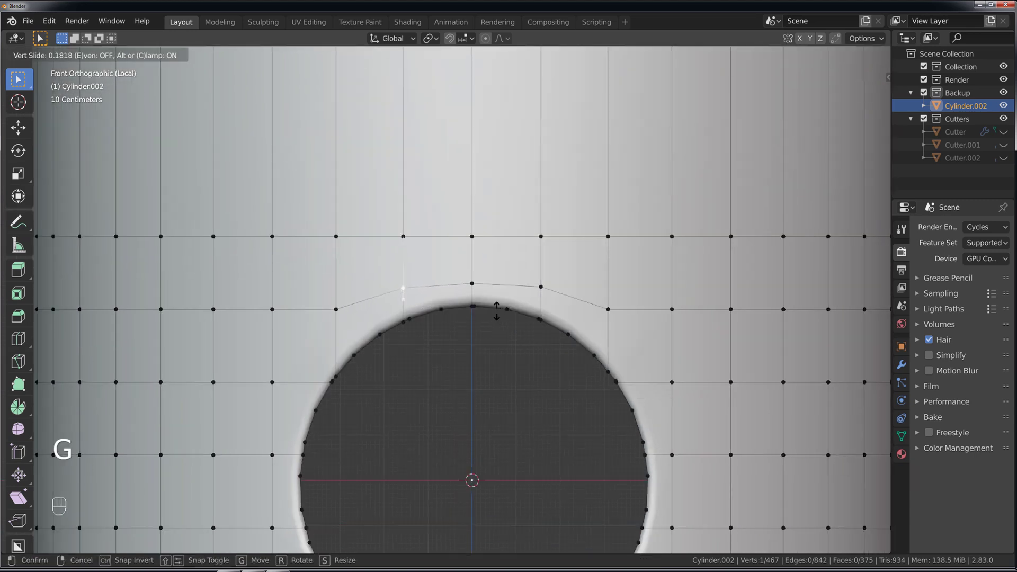
pyautogui.click(496, 311)
pyautogui.press('g')
pyautogui.press('g')
pyautogui.click(494, 312)
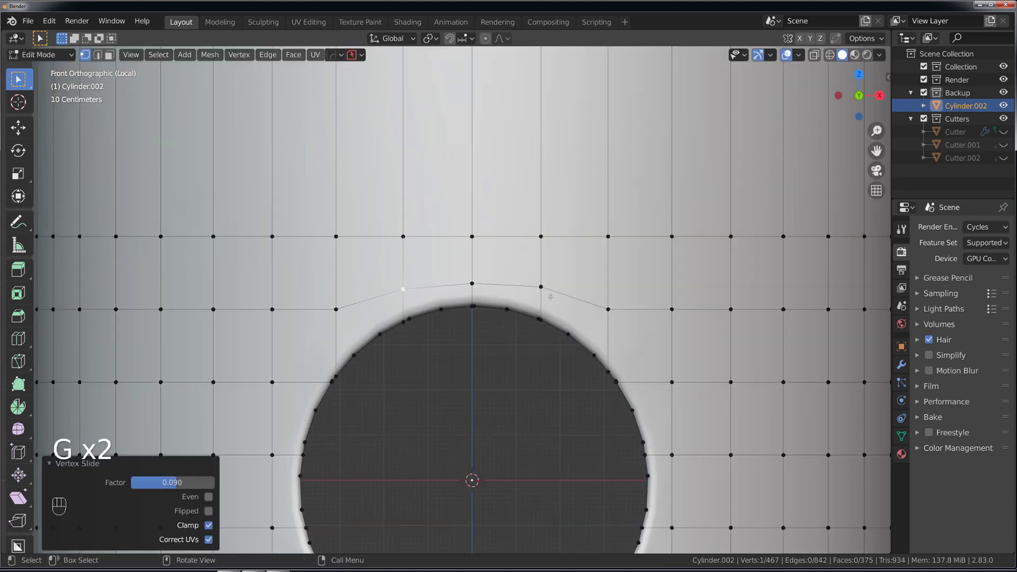
pyautogui.scroll(-2, 464, 325)
pyautogui.press('Tab')
pyautogui.press('Tab')
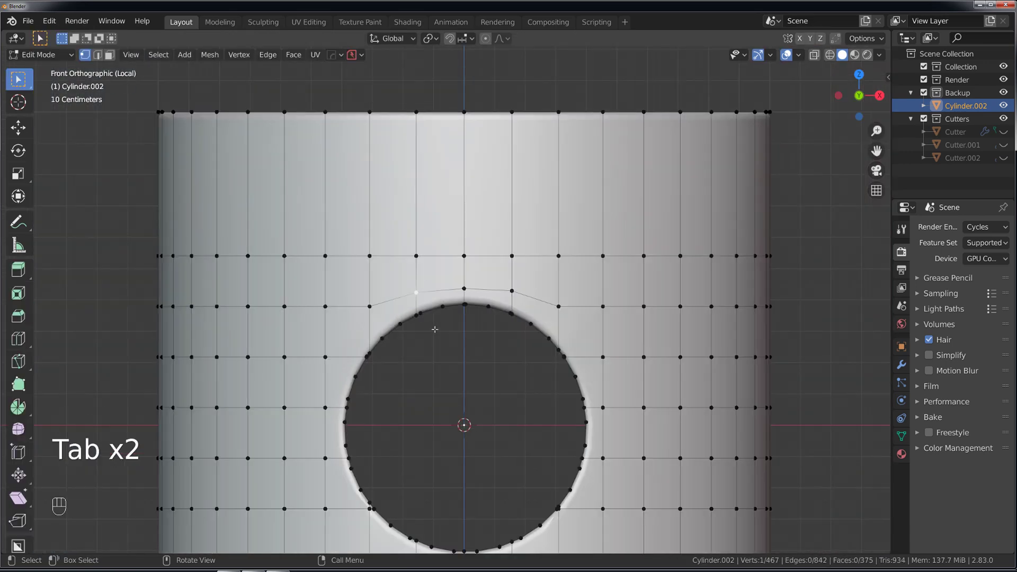
# Try to merge the two nearly coincident rim vertices at the hole's top center with Smart Vert, and undo it.
pyautogui.moveTo(434, 329); pyautogui.dragTo(450, 310, button='middle')
pyautogui.scroll(1, 443, 323)
pyautogui.scroll(6, 449, 312)
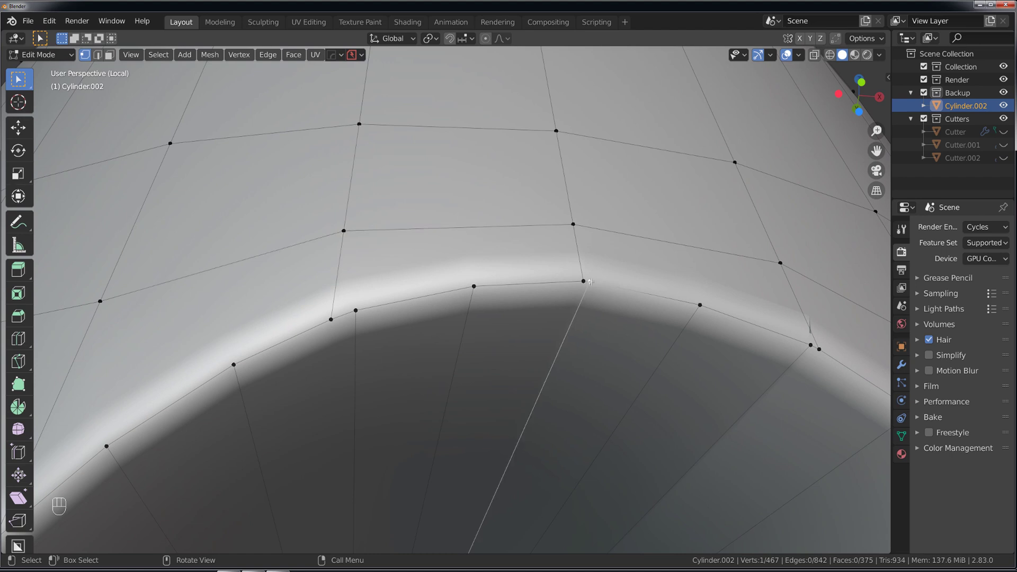
pyautogui.keyDown('shift'); pyautogui.click(591, 281); pyautogui.keyUp('shift')
pyautogui.press('1')
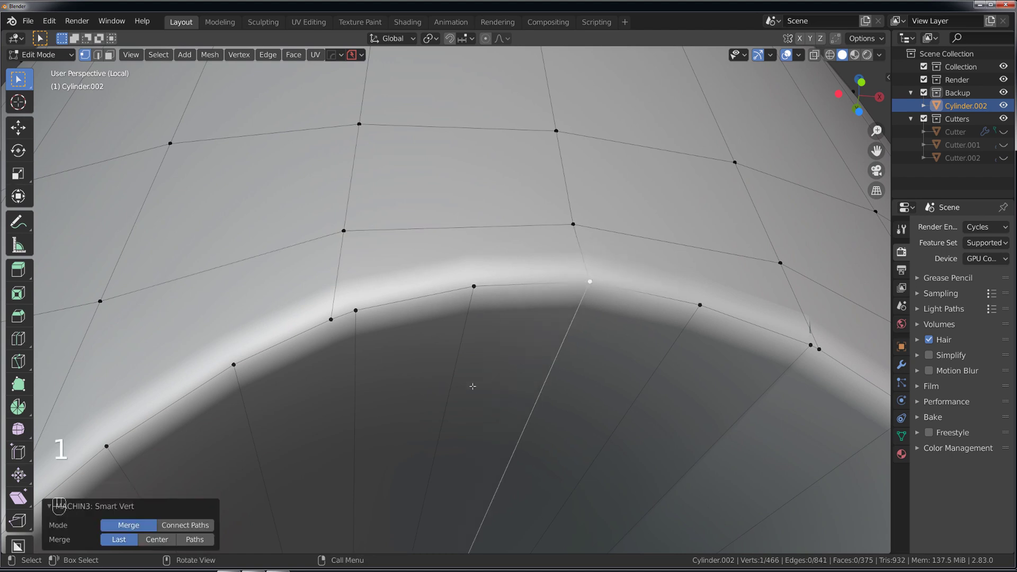
pyautogui.hotkey('ctrl', 'z')
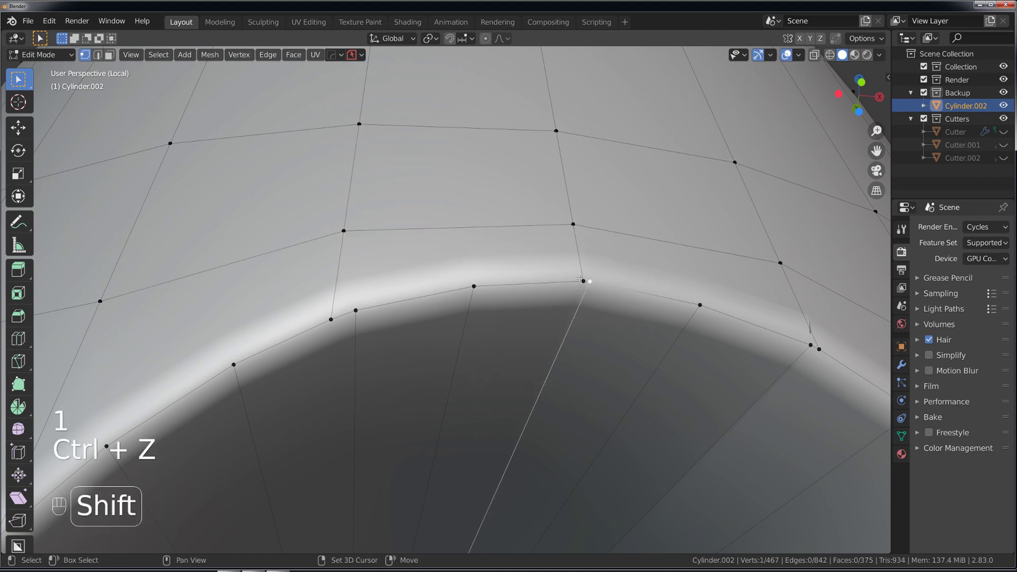
pyautogui.press('1')
pyautogui.hotkey('ctrl', 'z')
pyautogui.keyDown('shift'); pyautogui.click(605, 309); pyautogui.keyUp('shift')
pyautogui.press('1')
pyautogui.hotkey('ctrl', 'z')
# Merge the two nearly coincident rim vertices at the hole's top center at the last selected one with Smart Vert.
pyautogui.keyDown('shift'); pyautogui.click(605, 309); pyautogui.keyUp('shift')
pyautogui.press('1')
pyautogui.keyDown('shift'); pyautogui.click(601, 307); pyautogui.keyUp('shift')
pyautogui.press('1')
# Try to merge the next close pair of rim vertices, left of the top center, with Smart Vert, and undo it.
pyautogui.moveTo(359, 359); pyautogui.dragTo(432, 329, button='middle')
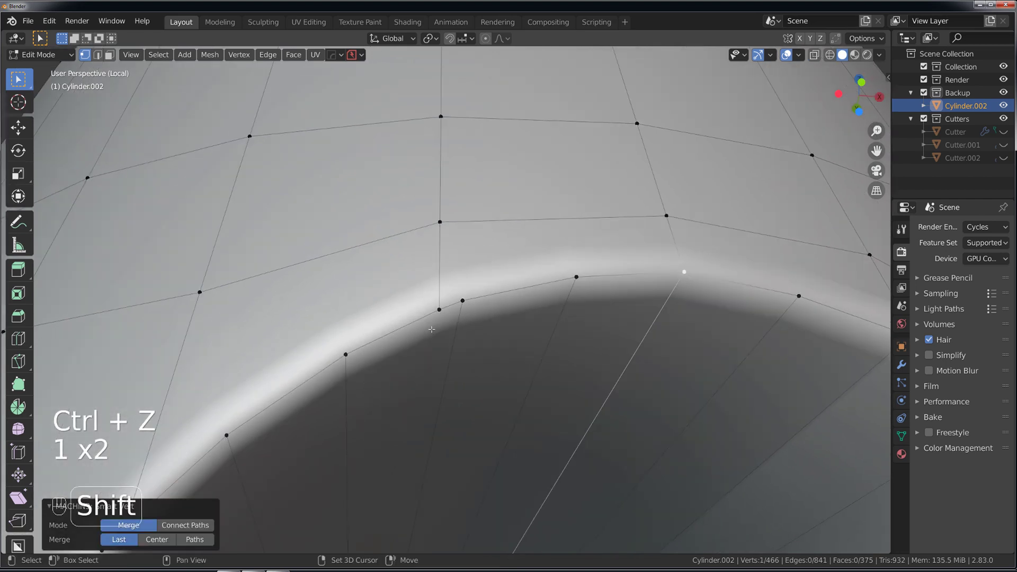
pyautogui.press('1')
pyautogui.keyDown('shift'); pyautogui.click(462, 302); pyautogui.keyUp('shift')
pyautogui.press('1')
pyautogui.scroll(-3, 456, 339)
pyautogui.press('Tab')
pyautogui.hotkey('ctrl', 'z')
pyautogui.hotkey('ctrl', 'z')
pyautogui.hotkey('ctrl', 'z')
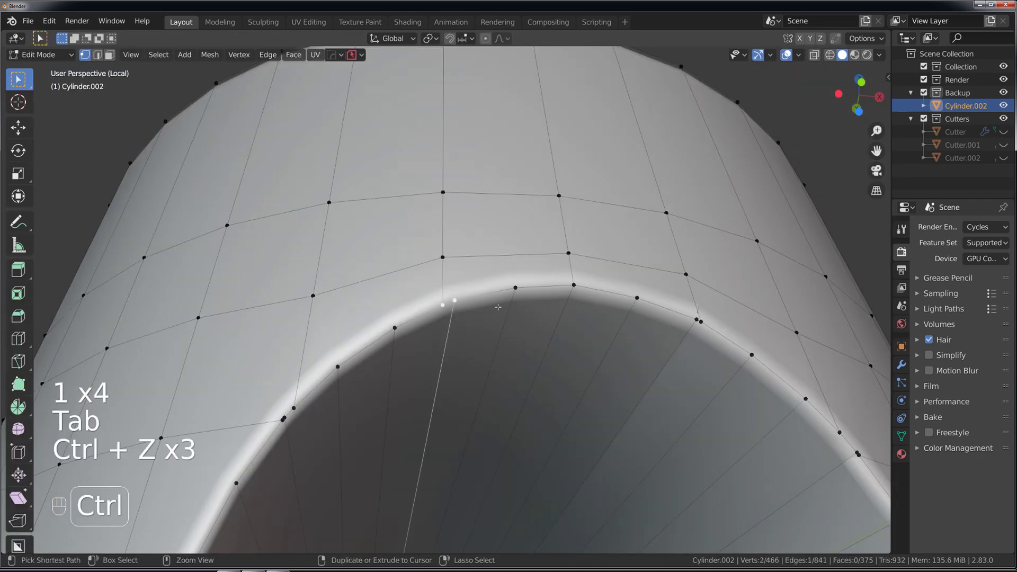
# Slide the left vertex of the unmerged pair along the rim toward its lower neighbour by a factor of about 0.877.
pyautogui.scroll(2, 498, 285)
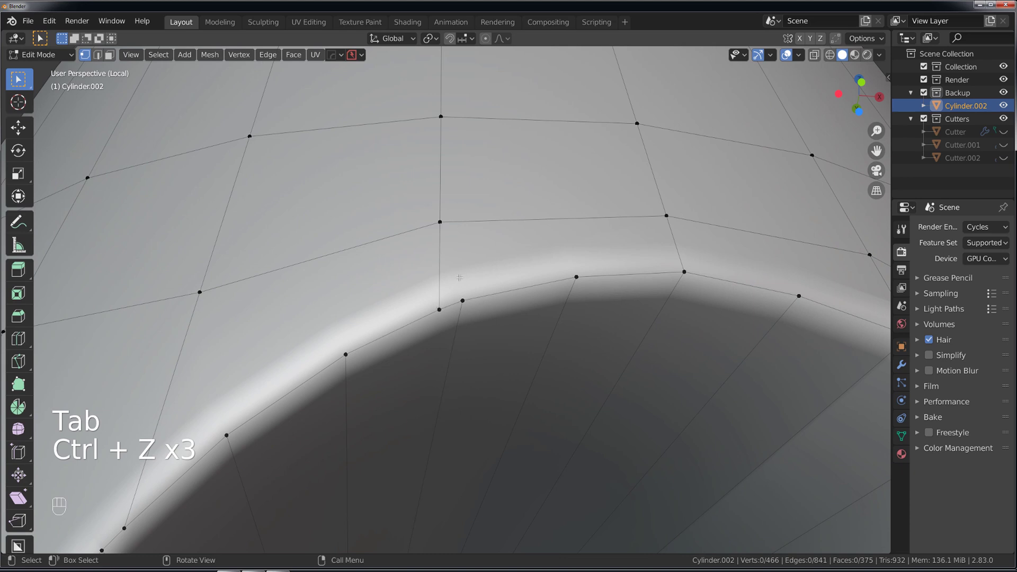
pyautogui.click(439, 310)
pyautogui.press('g')
pyautogui.press('g')
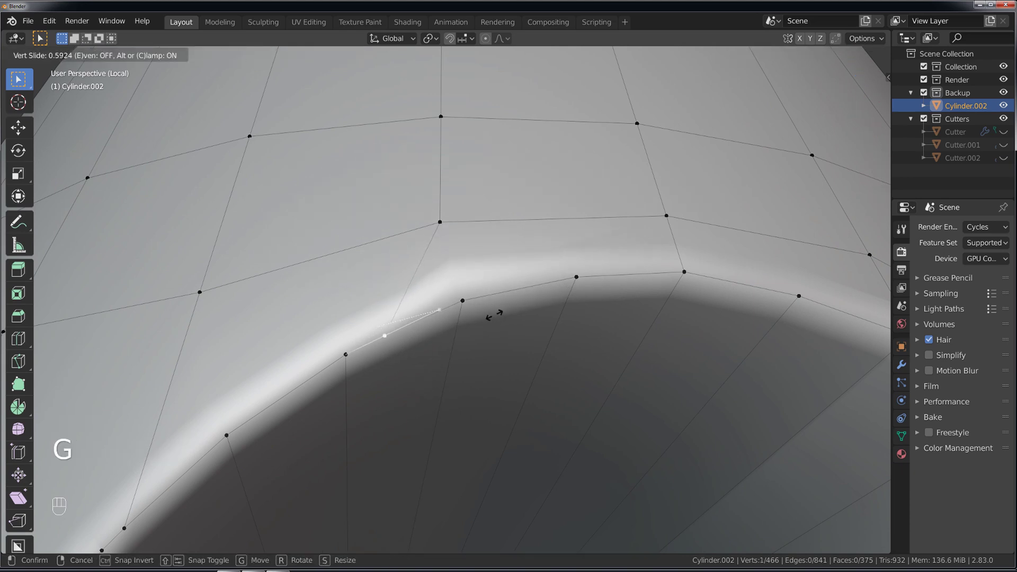
pyautogui.click(465, 315)
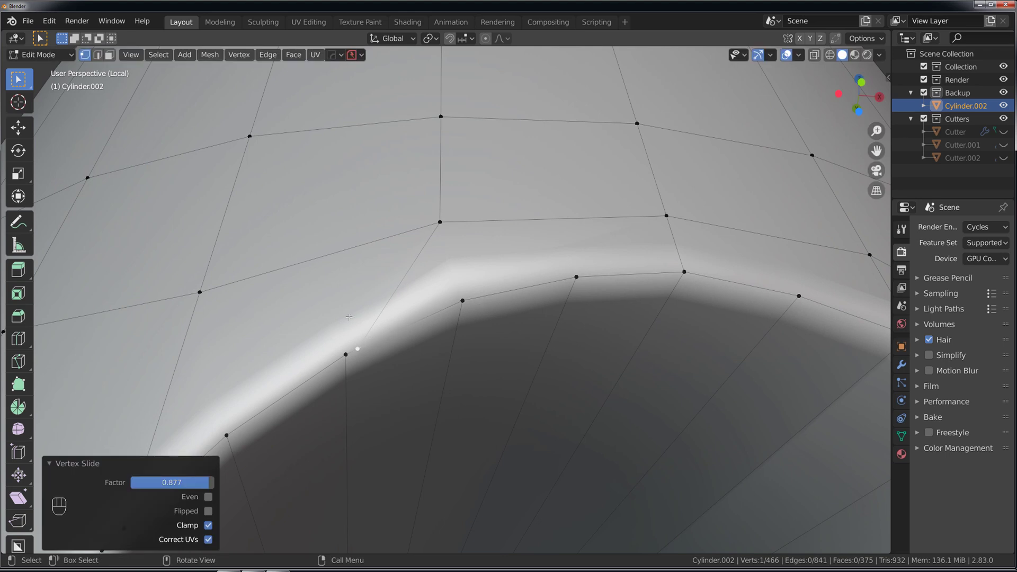
# Try to slide the displaced vertex back along the rim toward its former position, and cancel.
pyautogui.press('g')
pyautogui.press('g')
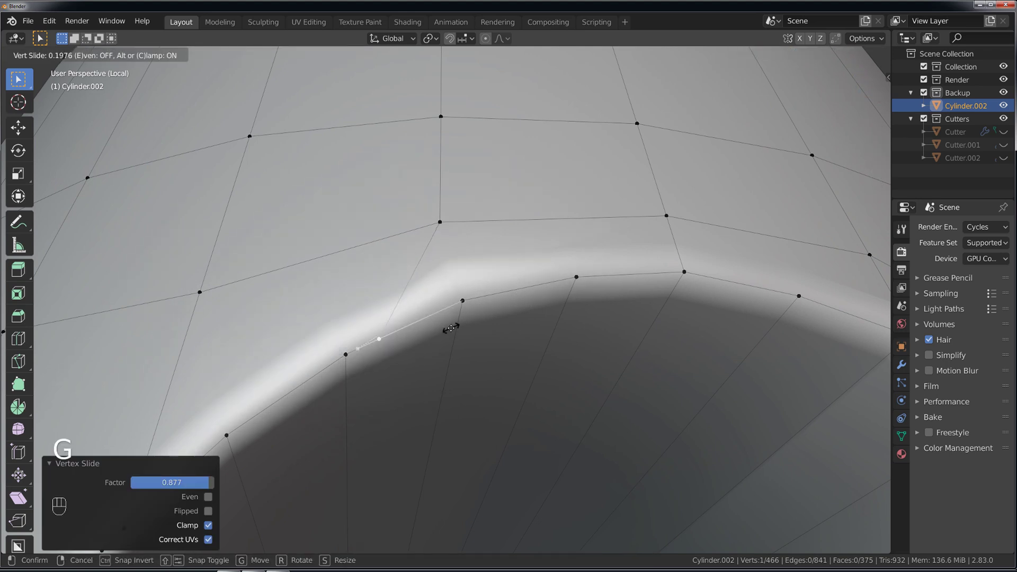
pyautogui.press('g')
pyautogui.rightClick(482, 313)
pyautogui.press('g')
pyautogui.press('g')
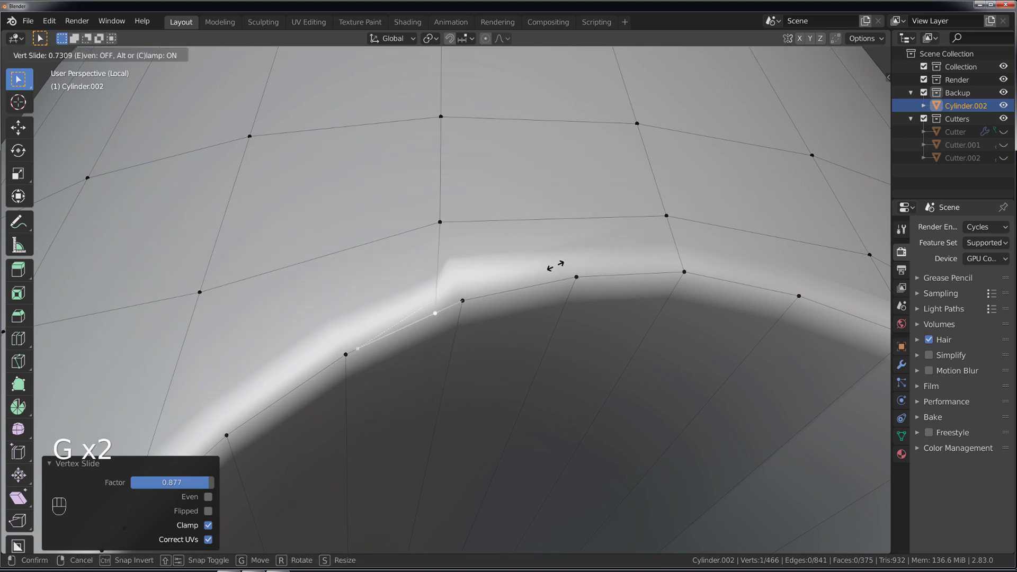
pyautogui.rightClick(529, 263)
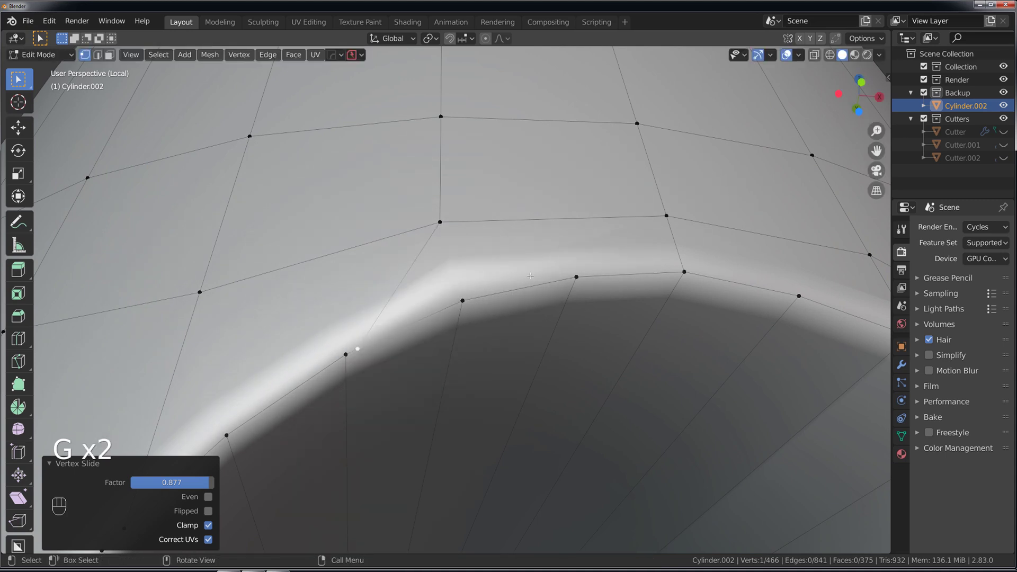
# Merge the displaced rim vertex into the pair's other vertex with Smart Vert set to Last.
pyautogui.press('1')
pyautogui.keyDown('shift'); pyautogui.click(461, 300); pyautogui.keyUp('shift')
pyautogui.press('1')
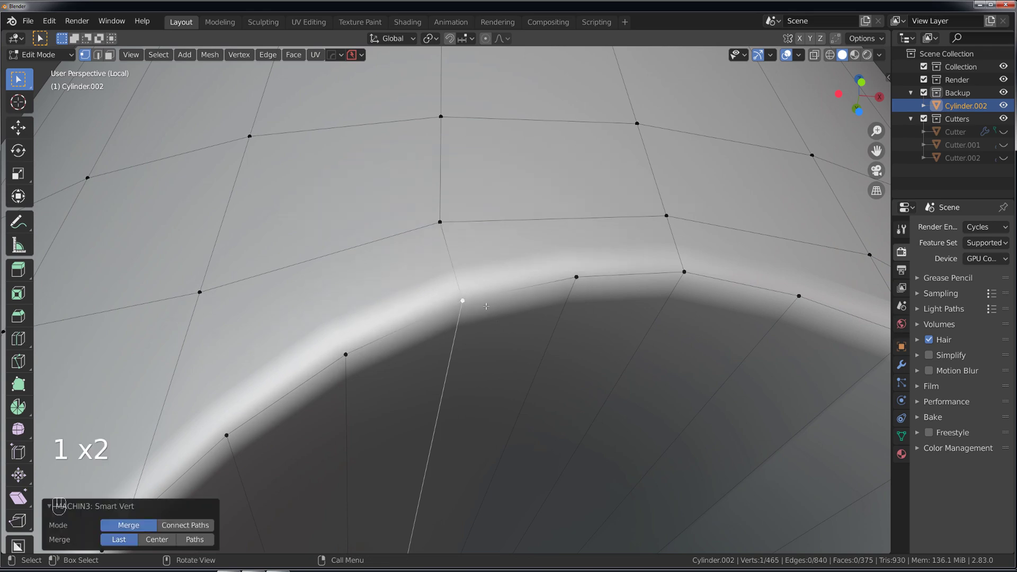
pyautogui.scroll(-4, 450, 301)
pyautogui.press('Tab')
pyautogui.press('Tab')
# Merge the matching close pair of rim vertices right of the hole's top center with Smart Vert.
pyautogui.keyDown('shift'); pyautogui.moveTo(625, 323); pyautogui.dragTo(444, 294, button='middle'); pyautogui.keyUp('shift')
pyautogui.scroll(2, 443, 293)
pyautogui.click(416, 274)
pyautogui.keyDown('shift'); pyautogui.click(406, 271); pyautogui.keyUp('shift')
pyautogui.press('1')
# Dissolve the uppermost horizontal edge loop above the hole and the horizontal edge run left of the hole's upper part.
pyautogui.scroll(-6, 427, 349)
pyautogui.keyDown('shift'); pyautogui.moveTo(427, 349); pyautogui.dragTo(461, 268, button='middle'); pyautogui.keyUp('shift')
pyautogui.moveTo(460, 267); pyautogui.dragTo(458, 304, button='middle')
pyautogui.scroll(2, 406, 327)
pyautogui.scroll(-3, 450, 291)
pyautogui.keyDown('shift'); pyautogui.moveTo(406, 327); pyautogui.dragTo(506, 312, button='middle'); pyautogui.keyUp('shift')
pyautogui.press('Tab')
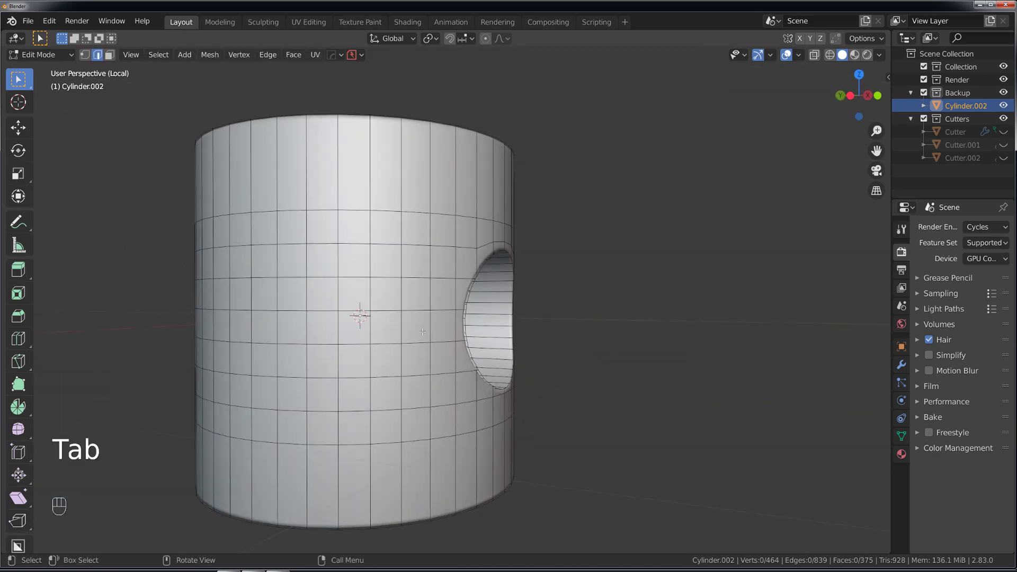
pyautogui.moveTo(480, 249); pyautogui.dragTo(441, 233, button='middle')
pyautogui.scroll(3, 440, 233)
pyautogui.keyDown('shift'); pyautogui.moveTo(351, 143); pyautogui.dragTo(350, 167, button='middle'); pyautogui.keyUp('shift')
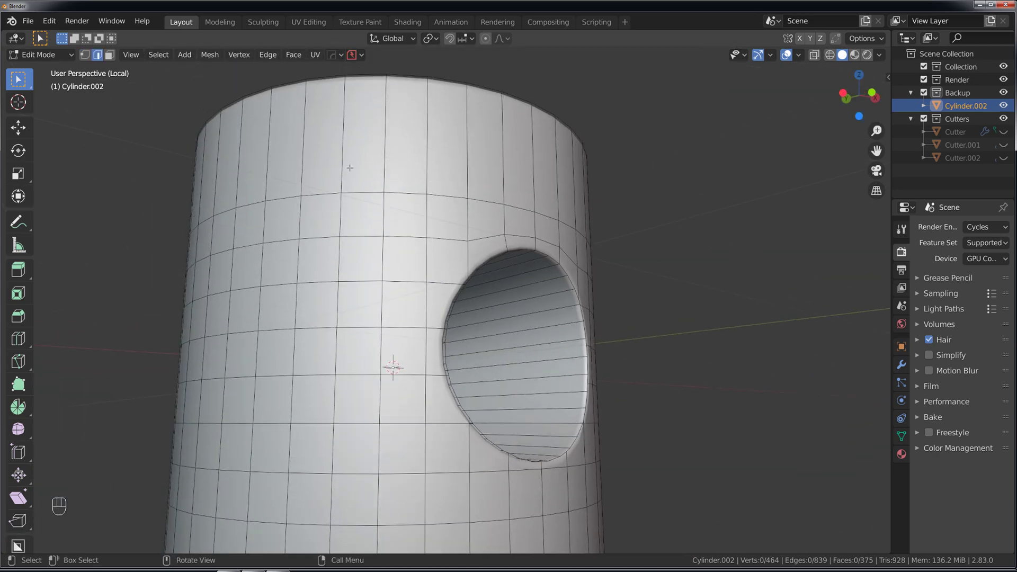
pyautogui.keyDown('alt'); pyautogui.click(361, 192); pyautogui.keyUp('alt')
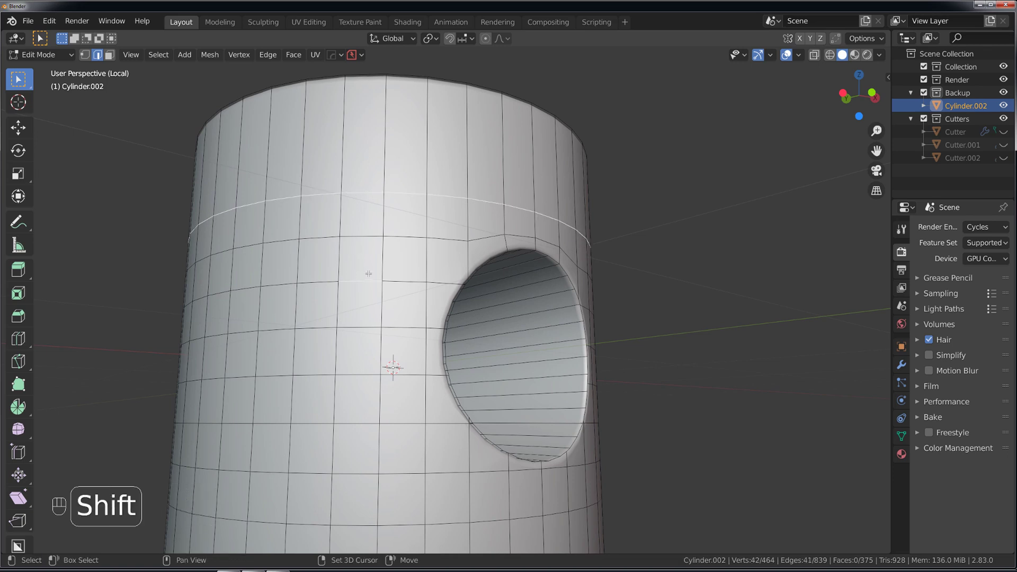
pyautogui.keyDown('shift'); pyautogui.click(433, 293); pyautogui.keyUp('shift')
pyautogui.press('x')
pyautogui.click(396, 297)
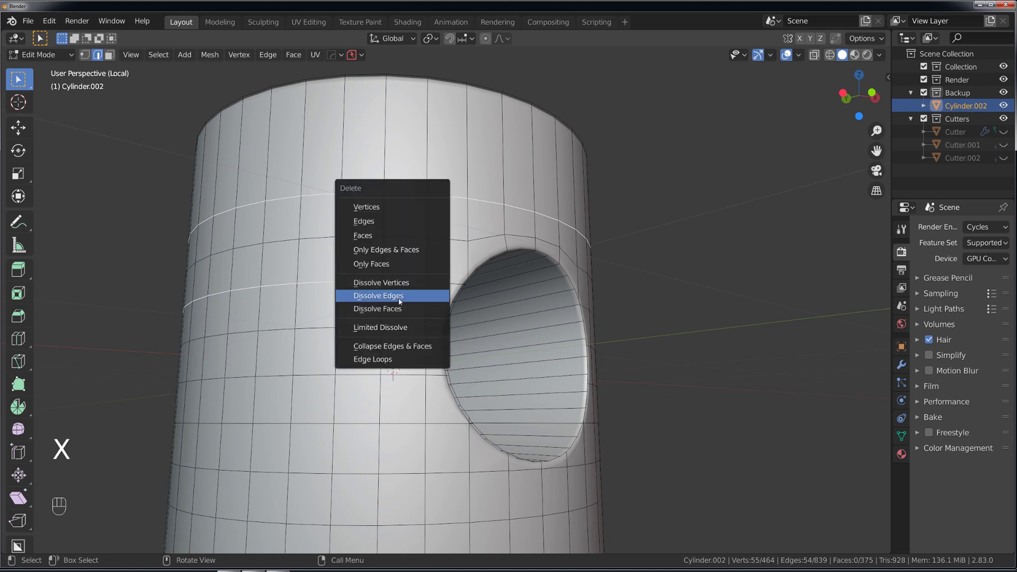
# Dissolve the horizontal edge run that continues left around the cylinder from the path above the hole.
pyautogui.click(413, 239)
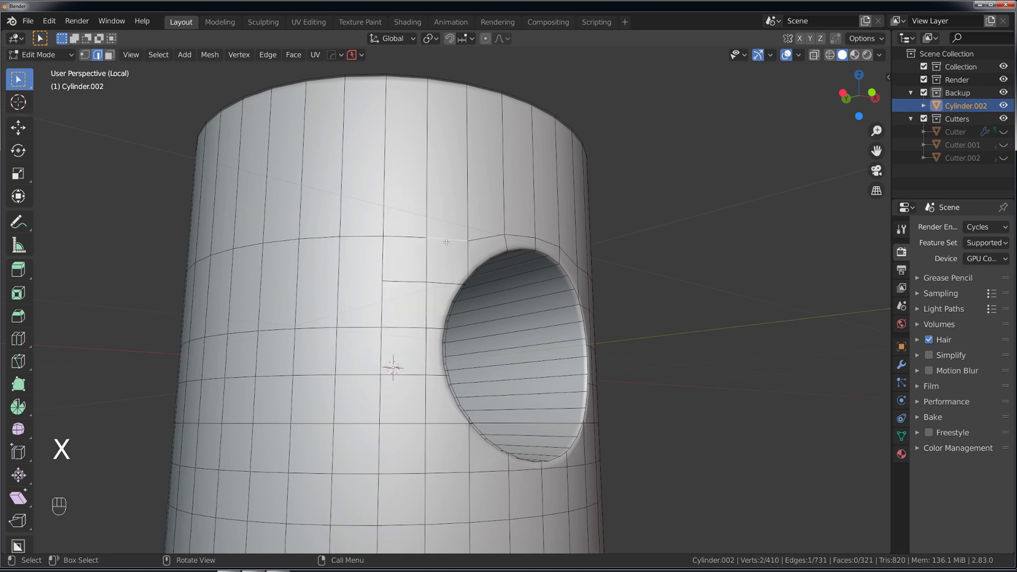
pyautogui.keyDown('ctrl'); pyautogui.click(204, 253); pyautogui.keyUp('ctrl')
pyautogui.press('x')
pyautogui.hotkey('ctrl', 'z')
pyautogui.keyDown('ctrl'); pyautogui.click(218, 253); pyautogui.keyUp('ctrl')
pyautogui.press('x')
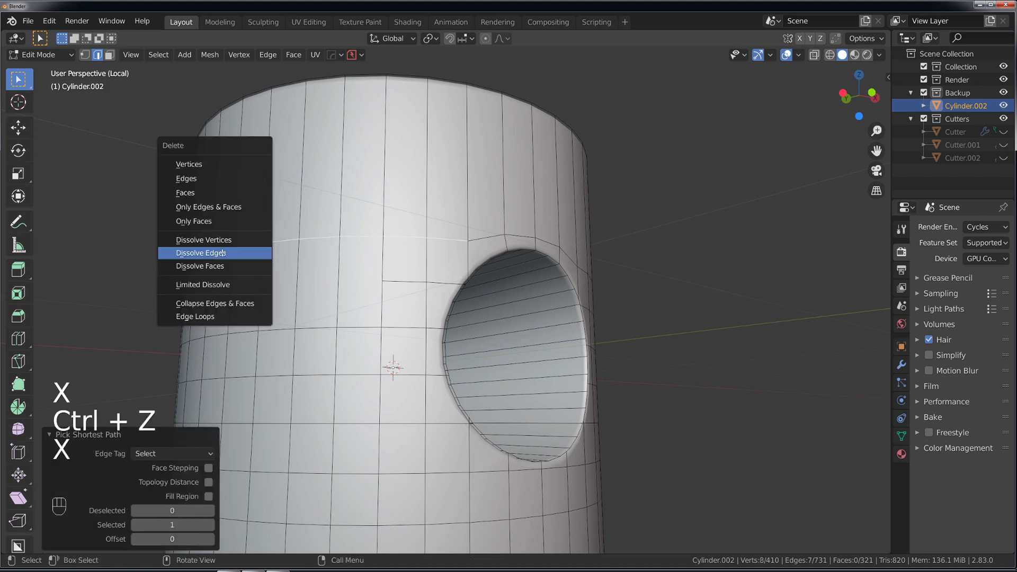
pyautogui.click(222, 254)
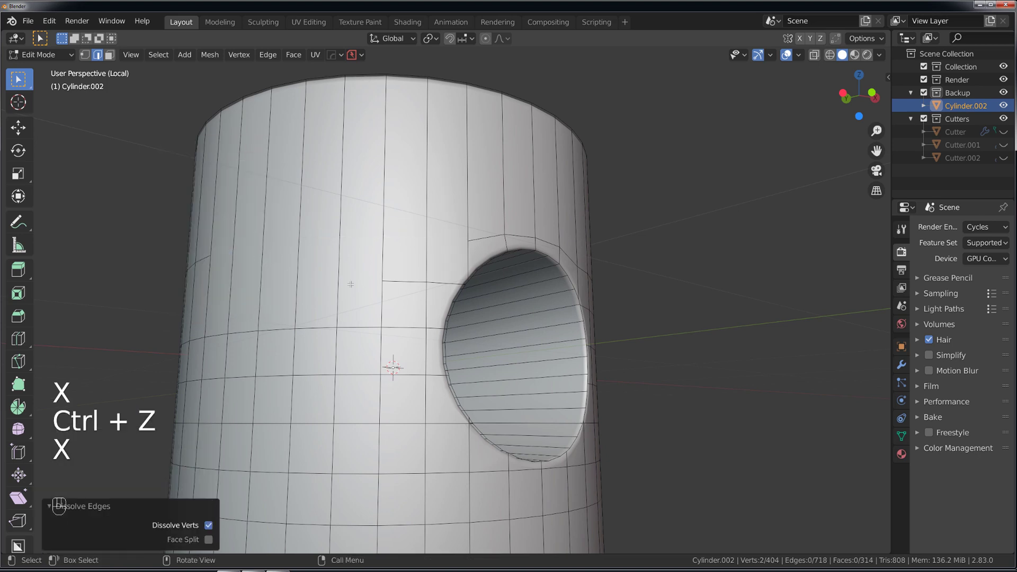
# Set the viewport's MatCap to the glossy red sphere.
pyautogui.click(879, 54)
pyautogui.click(869, 148)
pyautogui.click(766, 221)
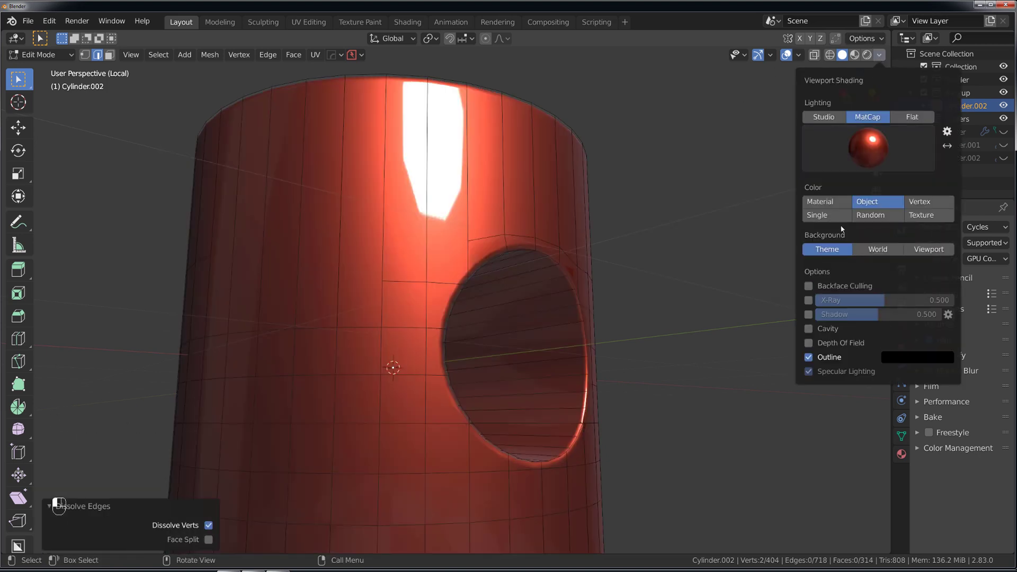
# Examine the reflections around the cylinder and the hole's rim, ending in Object Mode.
pyautogui.moveTo(765, 222)
pyautogui.mouseDown(button='middle')
pyautogui.moveTo(497, 222)
pyautogui.moveTo(507, 213)
pyautogui.mouseUp(button='middle')
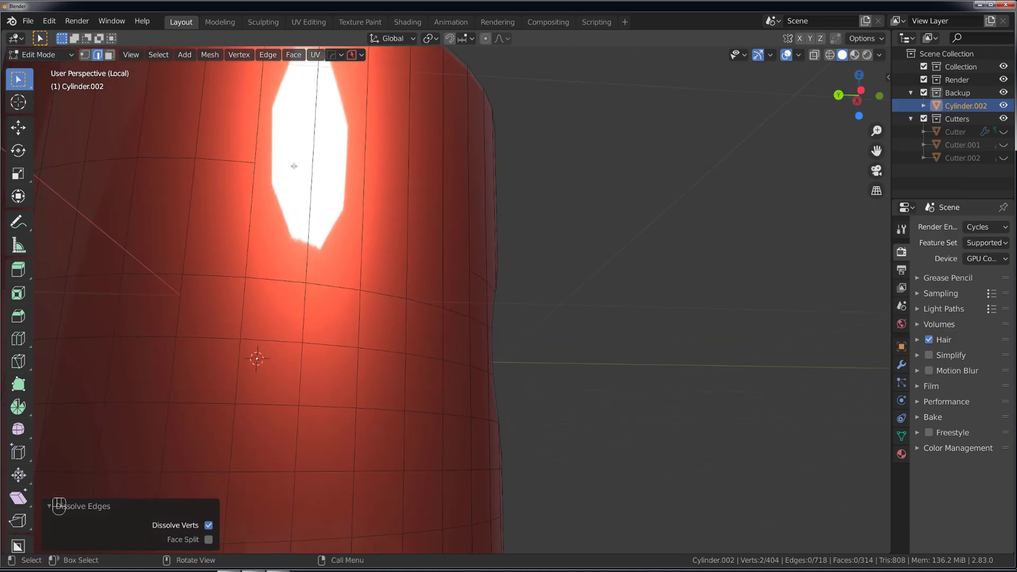
pyautogui.moveTo(365, 211); pyautogui.dragTo(378, 205, button='middle')
pyautogui.keyDown('shift'); pyautogui.moveTo(459, 189); pyautogui.dragTo(241, 159, button='middle'); pyautogui.keyUp('shift')
pyautogui.keyDown('shift'); pyautogui.moveTo(309, 169); pyautogui.dragTo(436, 202, button='middle'); pyautogui.keyUp('shift')
pyautogui.scroll(-2, 436, 202)
pyautogui.scroll(2, 401, 170)
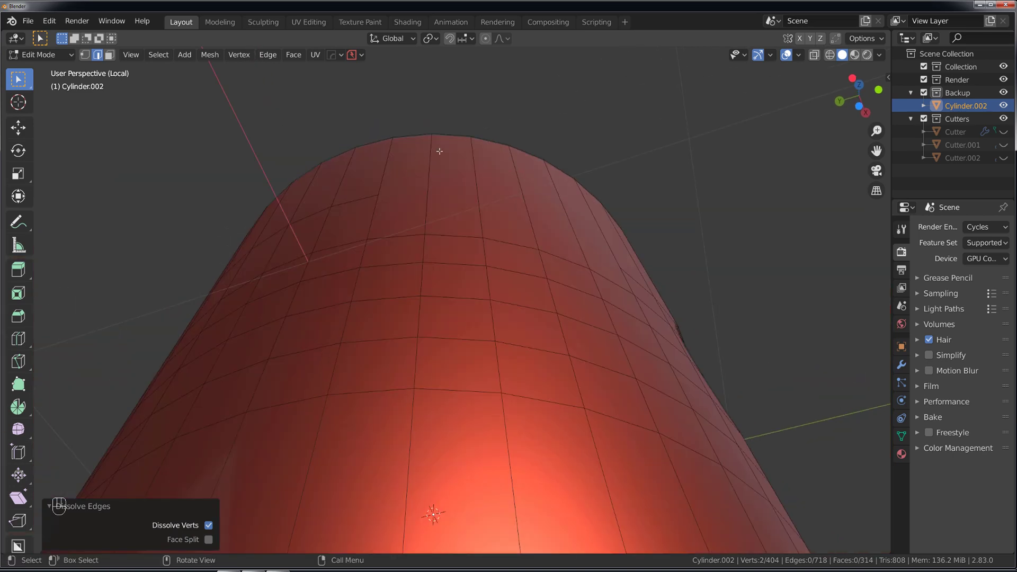
pyautogui.moveTo(449, 161); pyautogui.dragTo(466, 235, button='middle')
pyautogui.moveTo(512, 317)
pyautogui.mouseDown(button='middle')
pyautogui.moveTo(386, 304)
pyautogui.moveTo(447, 352)
pyautogui.moveTo(509, 342)
pyautogui.moveTo(435, 268)
pyautogui.mouseUp(button='middle')
pyautogui.press('Tab')
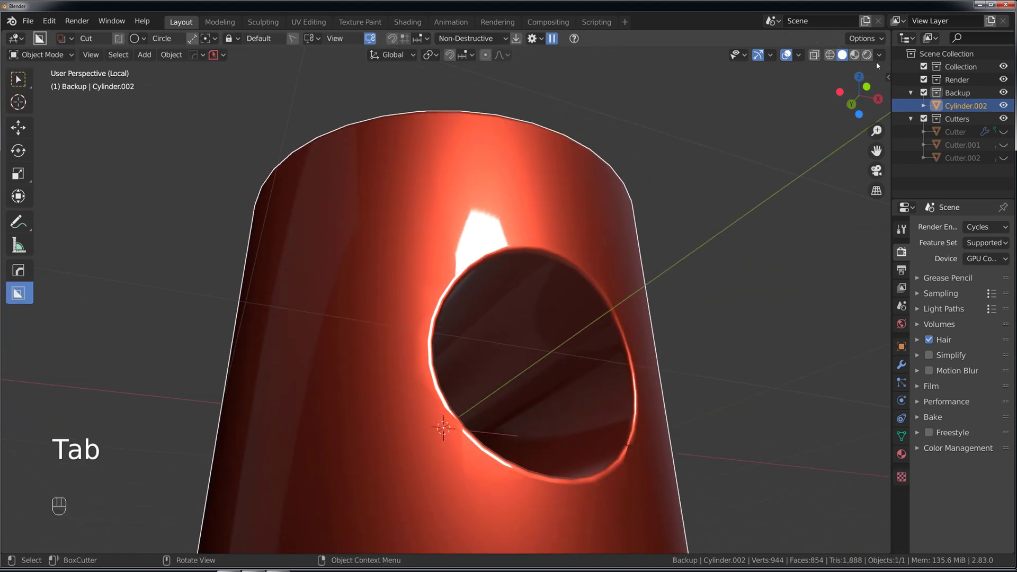
# Set the viewport's MatCap back to the neutral grey one.
pyautogui.click(879, 55)
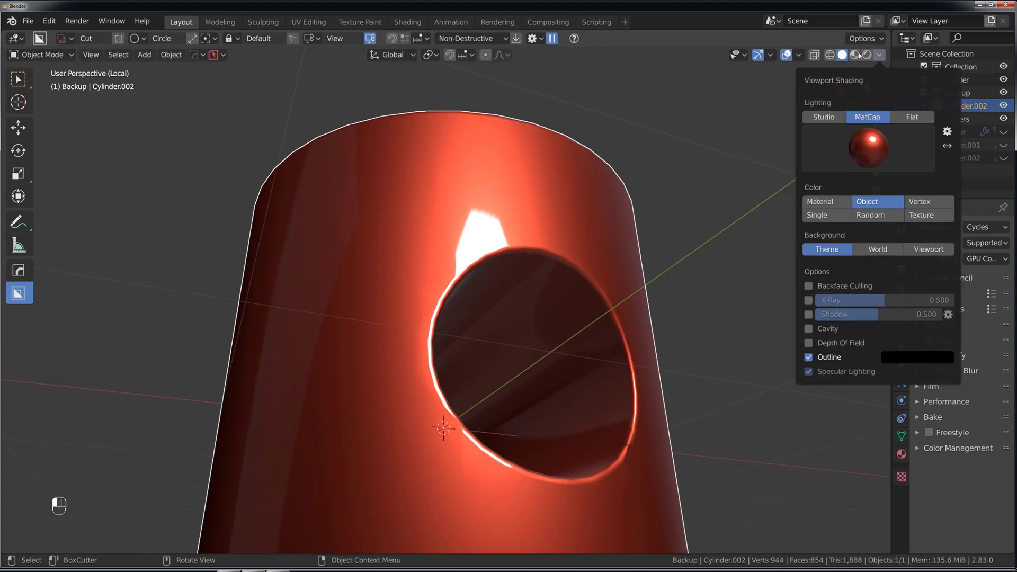
pyautogui.click(867, 140)
pyautogui.click(645, 193)
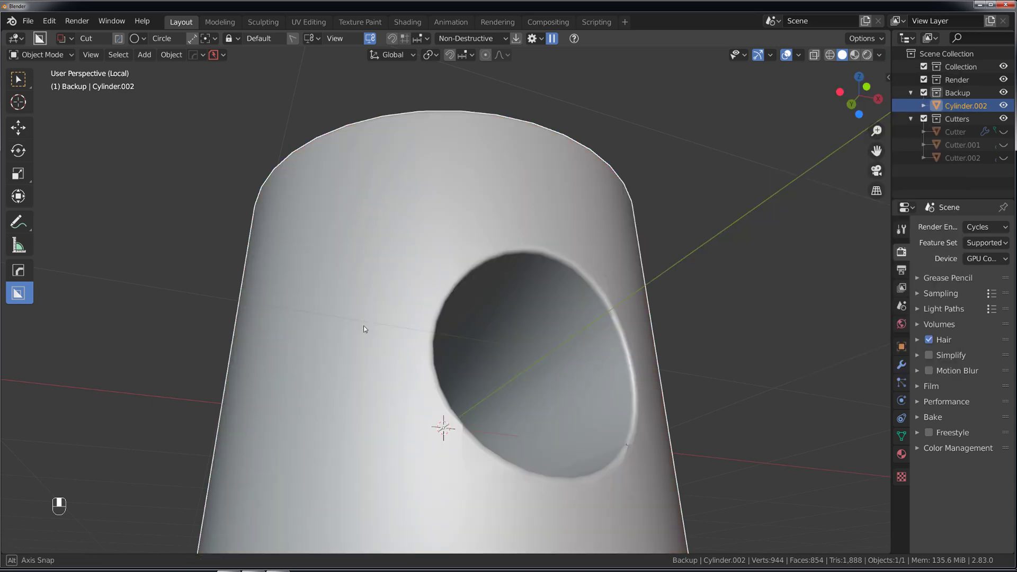
# Knife-cut from the left end of the path above the hole across the short horizontal edge to the vertex on the row below.
pyautogui.press('Tab')
pyautogui.scroll(5, 395, 224)
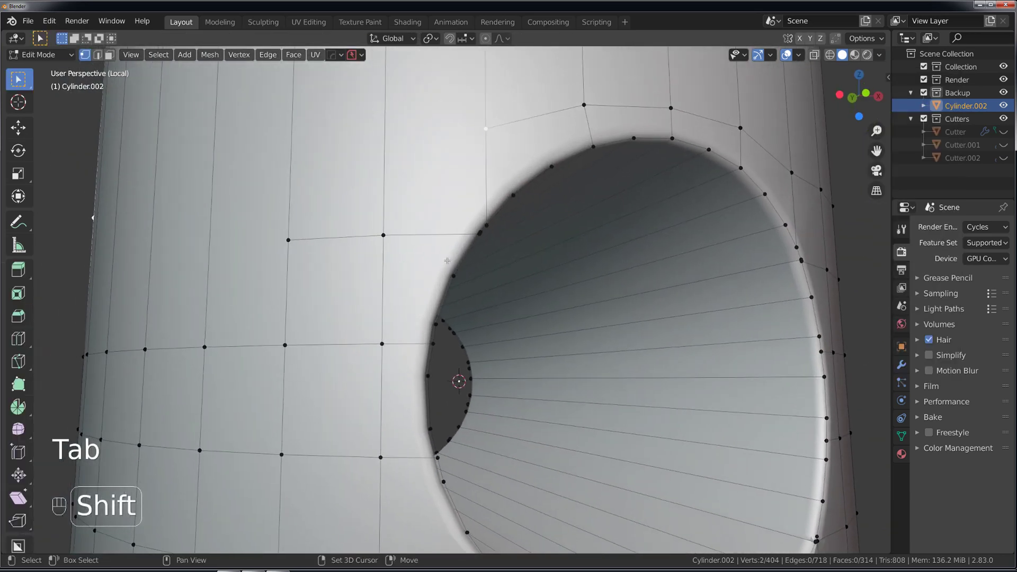
pyautogui.scroll(-6, 451, 262)
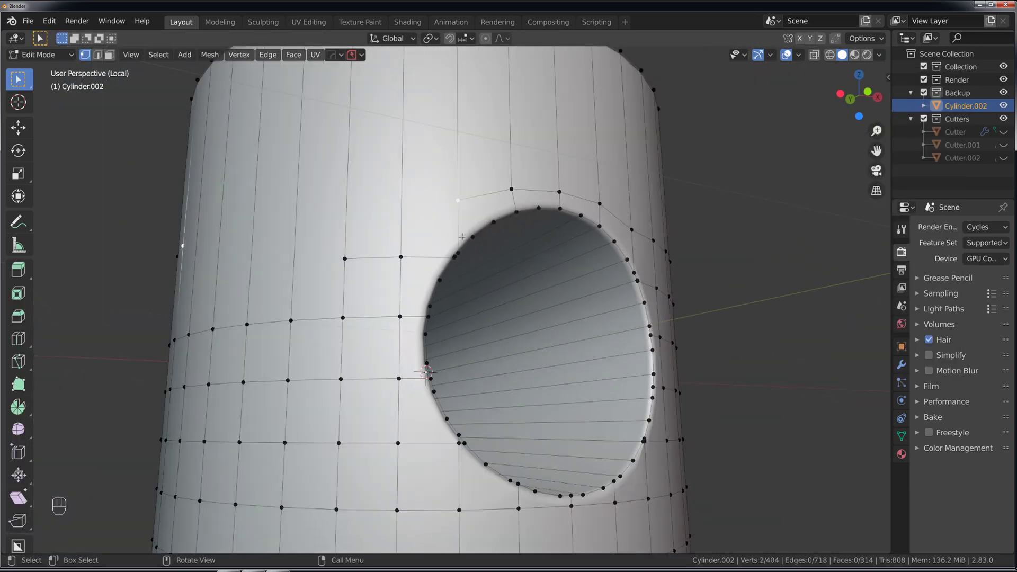
pyautogui.press('k')
pyautogui.click(458, 199)
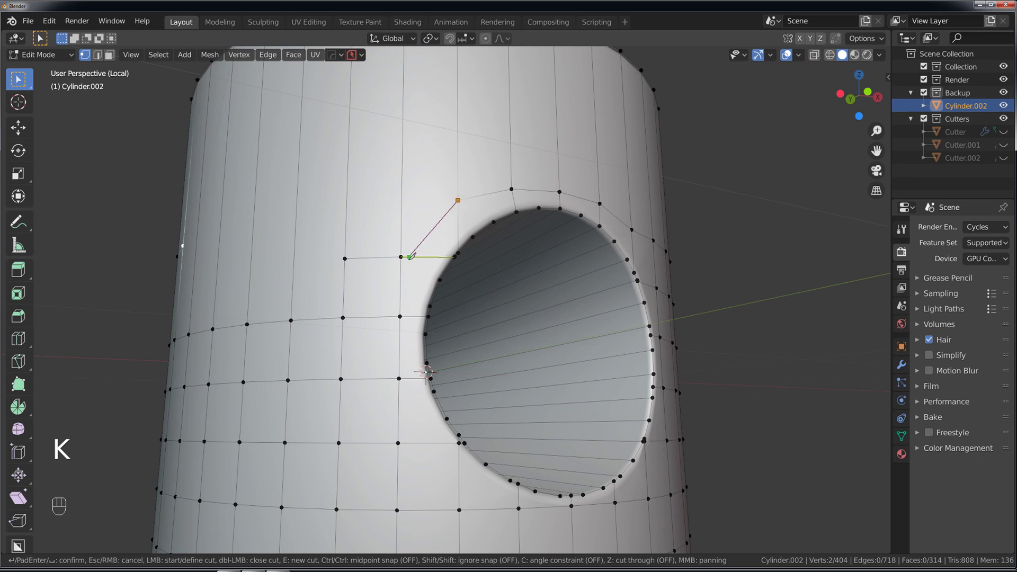
pyautogui.click(412, 257)
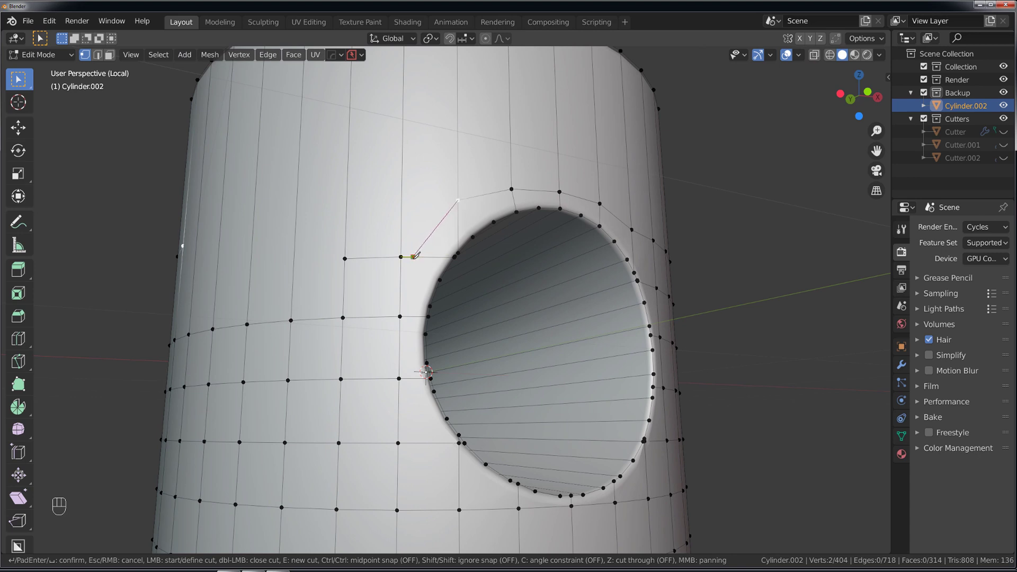
pyautogui.click(400, 316)
pyautogui.press('Return')
# Connect the new cut vertex to the next rim vertex below and dissolve the horizontal edge running from it to the rim.
pyautogui.scroll(4, 411, 308)
pyautogui.scroll(-1, 424, 245)
pyautogui.keyDown('shift'); pyautogui.moveTo(443, 250); pyautogui.dragTo(479, 380, button='middle'); pyautogui.keyUp('shift')
pyautogui.keyDown('shift'); pyautogui.moveTo(488, 343); pyautogui.dragTo(375, 233, button='middle'); pyautogui.keyUp('shift')
pyautogui.click(298, 181)
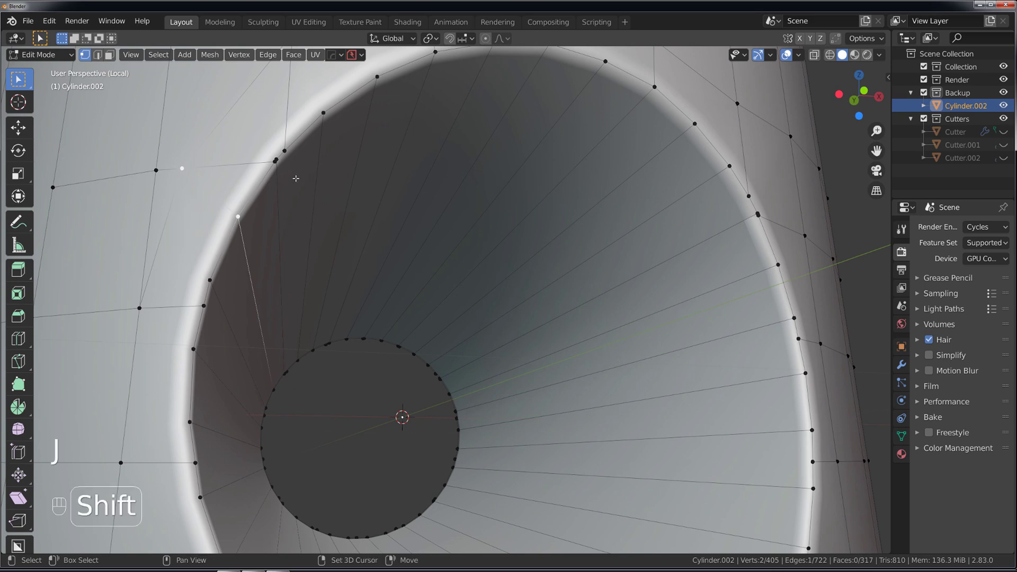
pyautogui.keyDown('shift'); pyautogui.moveTo(299, 184); pyautogui.dragTo(494, 326, button='middle'); pyautogui.keyUp('shift')
pyautogui.press('Tab')
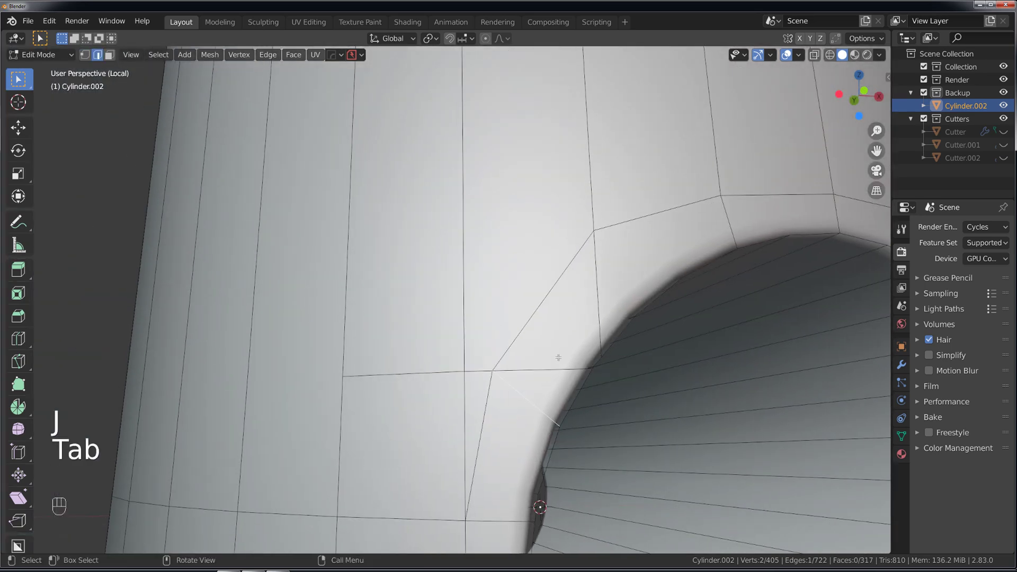
pyautogui.keyDown('shift'); pyautogui.moveTo(558, 358); pyautogui.dragTo(465, 304, button='middle'); pyautogui.keyUp('shift')
pyautogui.press('x')
pyautogui.click(468, 294)
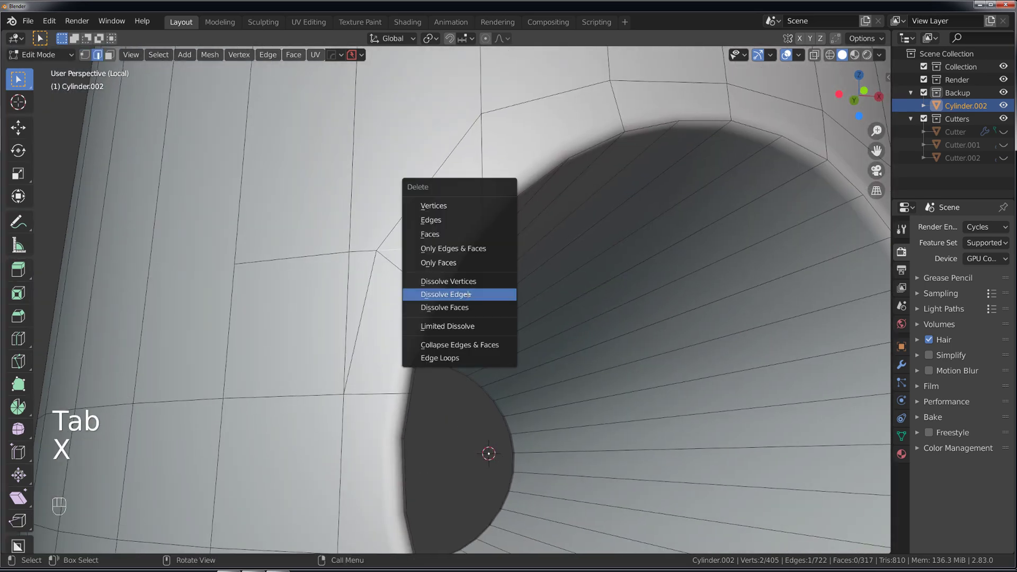
# Merge the new cut vertex into the adjacent vertex on the vertical edge, using Smart Vert with Merge at Last.
pyautogui.scroll(-2, 466, 292)
pyautogui.press('Tab')
pyautogui.scroll(1, 410, 300)
pyautogui.keyDown('shift'); pyautogui.click(449, 331); pyautogui.keyUp('shift')
pyautogui.press('1')
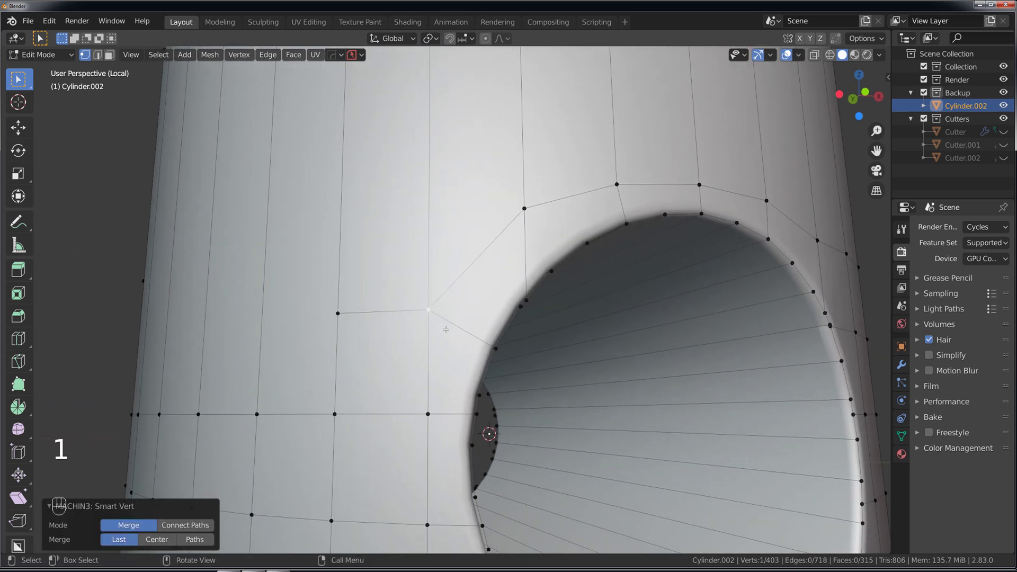
# Try merging two neighbouring vertices on the hole's upper-left rim with Smart Vert, Merge at Last.
pyautogui.scroll(-2, 450, 331)
pyautogui.keyDown('shift'); pyautogui.moveTo(490, 274); pyautogui.dragTo(336, 326, button='middle'); pyautogui.keyUp('shift')
pyautogui.scroll(5, 350, 322)
pyautogui.scroll(-1, 293, 333)
pyautogui.keyDown('shift'); pyautogui.moveTo(317, 265); pyautogui.dragTo(337, 346, button='middle'); pyautogui.keyUp('shift')
pyautogui.keyDown('shift'); pyautogui.click(333, 383); pyautogui.keyUp('shift')
pyautogui.press('1')
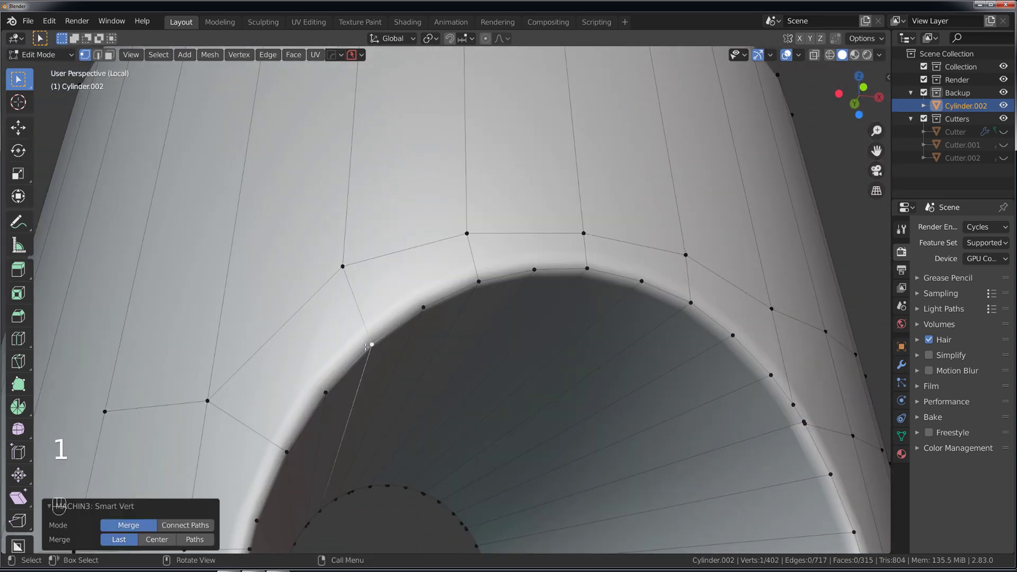
# Undo the last rim vertex merge.
pyautogui.scroll(-2, 403, 330)
pyautogui.scroll(4, 404, 331)
pyautogui.moveTo(363, 302); pyautogui.dragTo(378, 270, button='middle')
pyautogui.scroll(-5, 395, 341)
pyautogui.hotkey('ctrl', 'z')
# Add a loop cut with slide factor -0.342 across the faces left of the hole and extend it with the Knife to the upper-left rim.
pyautogui.scroll(5, 429, 314)
pyautogui.scroll(-5, 430, 314)
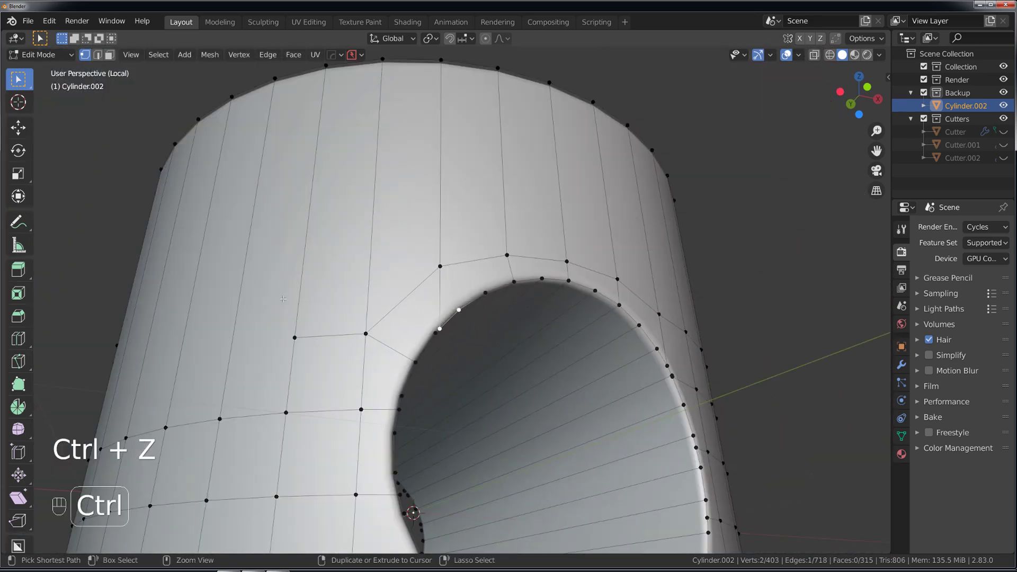
pyautogui.hotkey('ctrl', 'r')
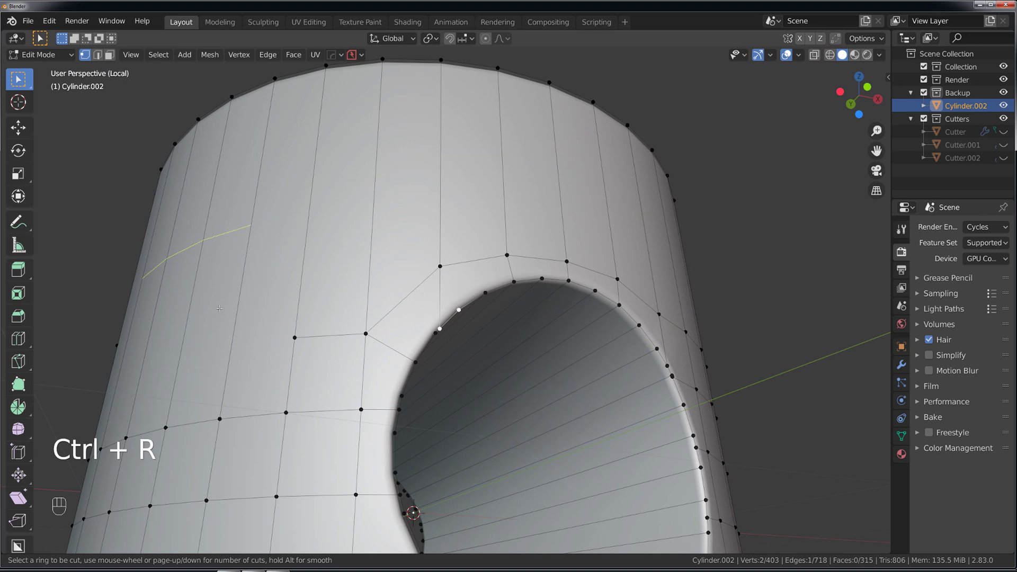
pyautogui.click(240, 234)
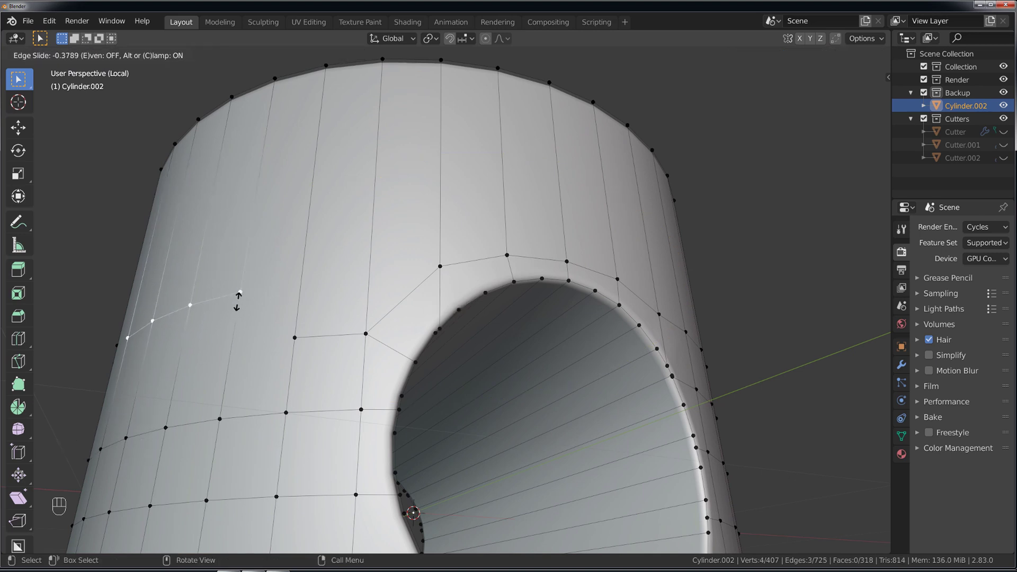
pyautogui.click(238, 299)
pyautogui.press('k')
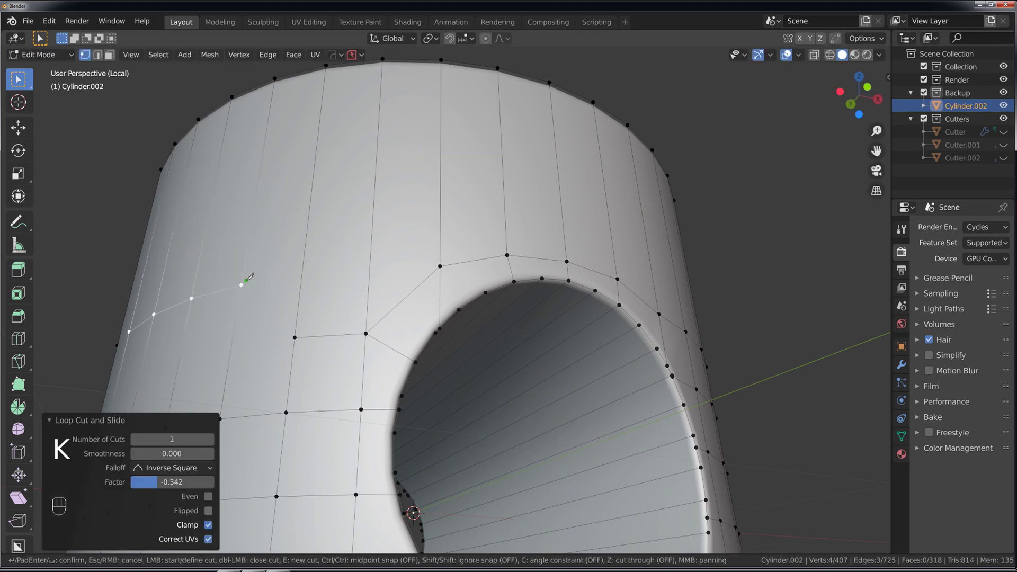
pyautogui.click(370, 269)
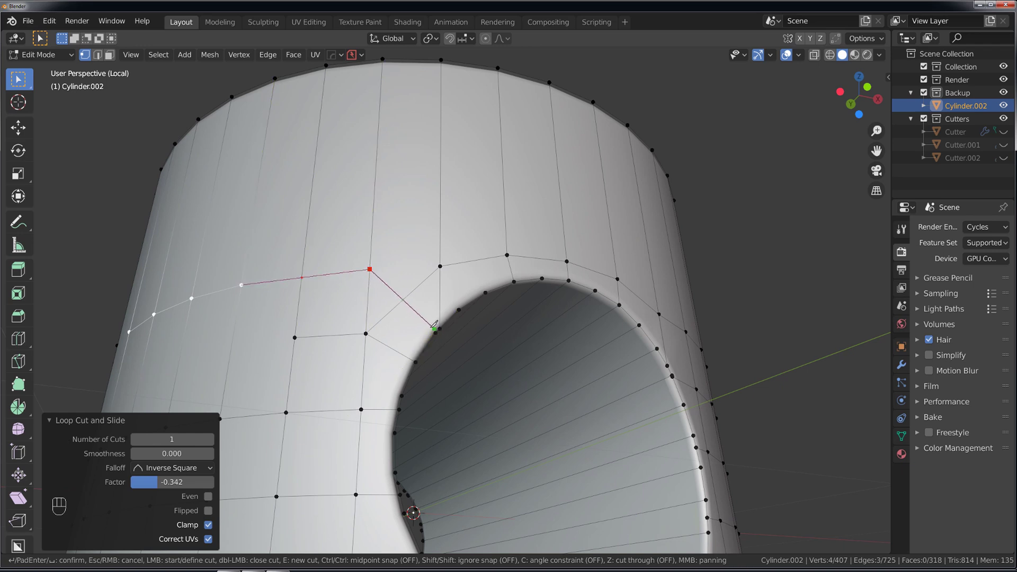
pyautogui.click(436, 330)
pyautogui.press('Return')
# Merge the upper-left rim vertex at the end of the path corner's edge into its upper neighbour on the rim.
pyautogui.moveTo(465, 320); pyautogui.dragTo(415, 279, button='middle')
pyautogui.scroll(3, 416, 279)
pyautogui.keyDown('shift'); pyautogui.moveTo(196, 342); pyautogui.dragTo(401, 310, button='middle'); pyautogui.keyUp('shift')
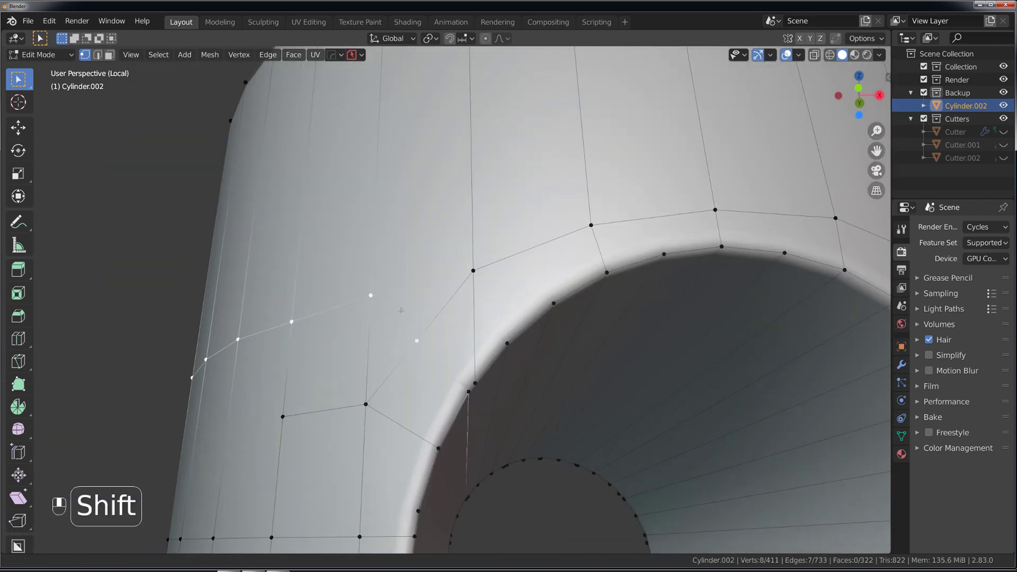
pyautogui.moveTo(516, 317); pyautogui.dragTo(538, 318, button='middle')
pyautogui.click(507, 386)
pyautogui.keyDown('shift'); pyautogui.click(535, 354); pyautogui.keyUp('shift')
pyautogui.press('1')
pyautogui.moveTo(533, 358); pyautogui.dragTo(557, 337, button='middle')
pyautogui.keyDown('shift'); pyautogui.moveTo(510, 303); pyautogui.dragTo(505, 374, button='middle'); pyautogui.keyUp('shift')
pyautogui.scroll(-1, 505, 373)
# Dissolve the cut's edge left of the diagonal path and the whole run continuing around the cylinder's left side.
pyautogui.press('Tab')
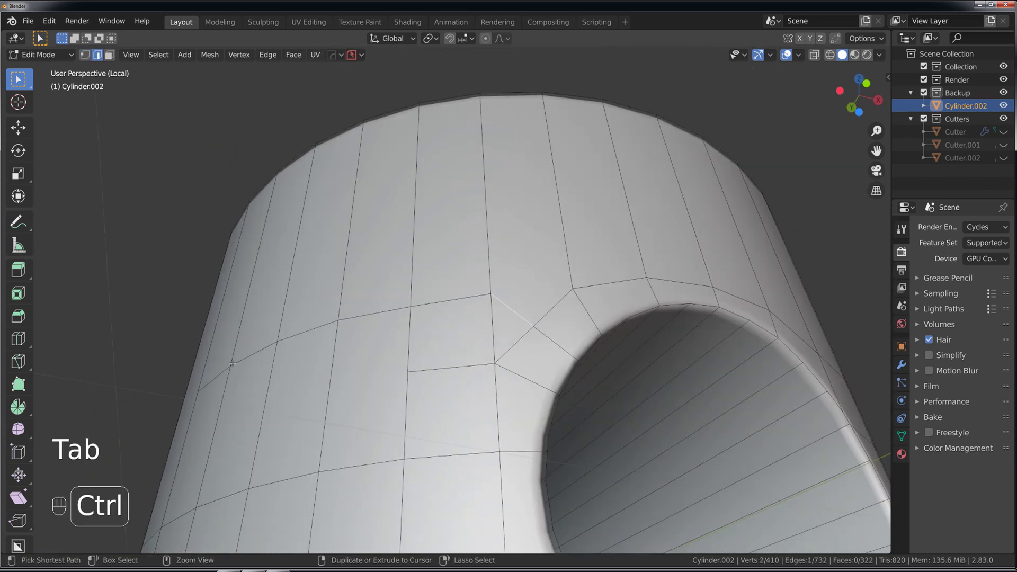
pyautogui.hotkey('ctrl', 'x')
pyautogui.keyDown('ctrl'); pyautogui.click(220, 372); pyautogui.keyUp('ctrl')
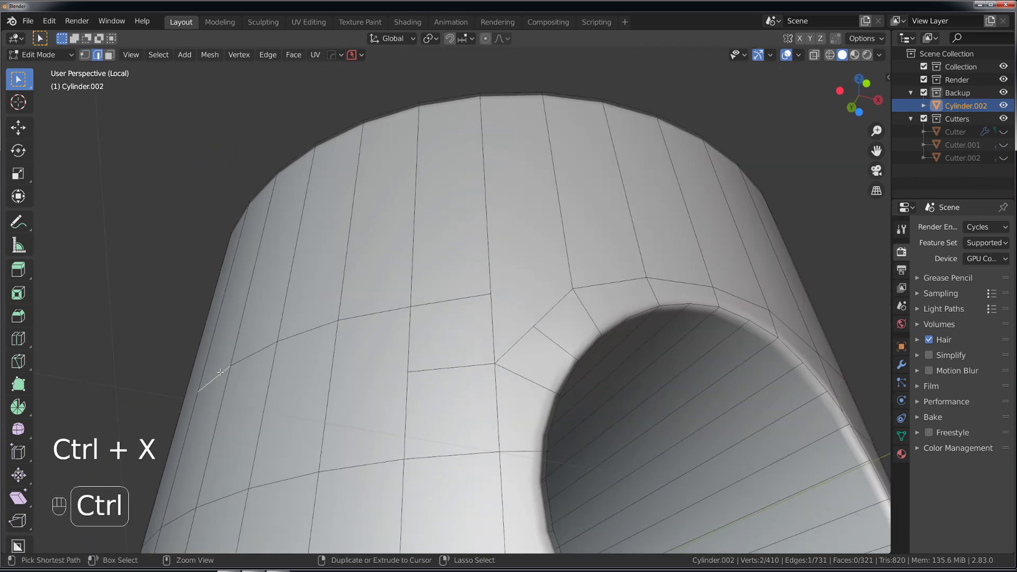
pyautogui.keyDown('ctrl'); pyautogui.click(464, 298); pyautogui.keyUp('ctrl')
pyautogui.press('x')
pyautogui.click(464, 296)
pyautogui.scroll(-2, 419, 325)
pyautogui.moveTo(418, 325)
pyautogui.mouseDown(button='middle')
pyautogui.moveTo(432, 315)
pyautogui.moveTo(455, 358)
pyautogui.moveTo(433, 283)
pyautogui.moveTo(465, 274)
pyautogui.moveTo(486, 284)
pyautogui.moveTo(454, 304)
pyautogui.moveTo(415, 224)
pyautogui.moveTo(422, 316)
pyautogui.mouseUp(button='middle')
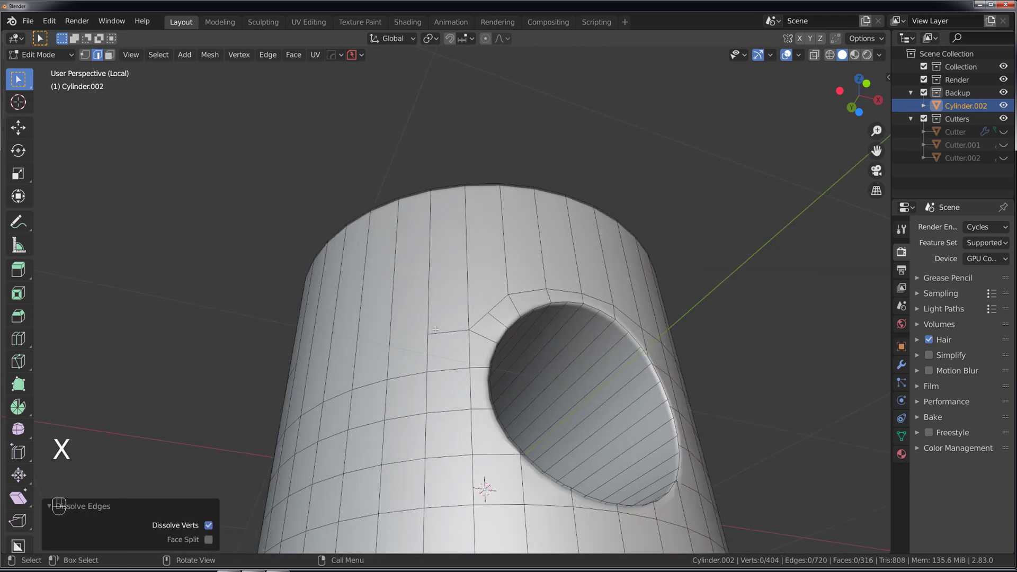
# Dissolve the short horizontal edge extending left from the lower-left corner of the path around the hole.
pyautogui.click(435, 330)
pyautogui.press('x')
pyautogui.click(436, 330)
pyautogui.scroll(-2, 435, 330)
pyautogui.scroll(1, 454, 358)
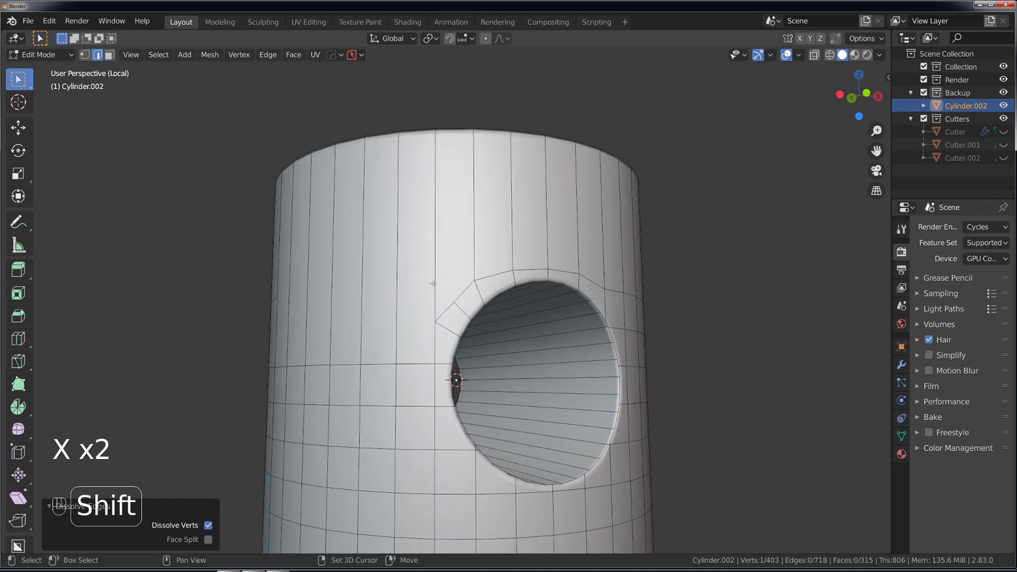
pyautogui.scroll(2, 433, 283)
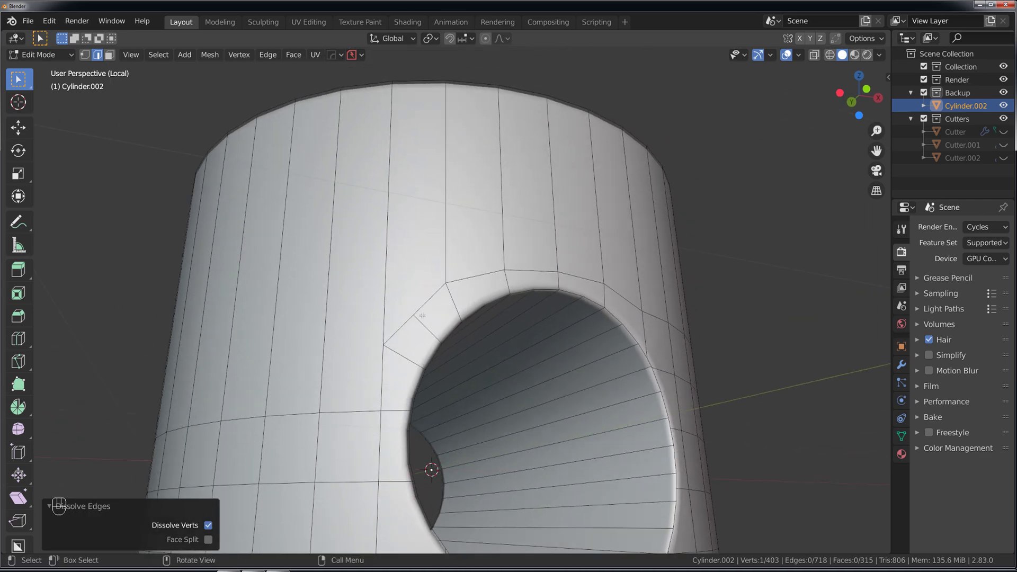
# Set the viewport's MatCap to the glossy red sphere and examine the reflections around the hole's upper-left rim.
pyautogui.click(854, 56)
pyautogui.click(842, 55)
pyautogui.click(880, 54)
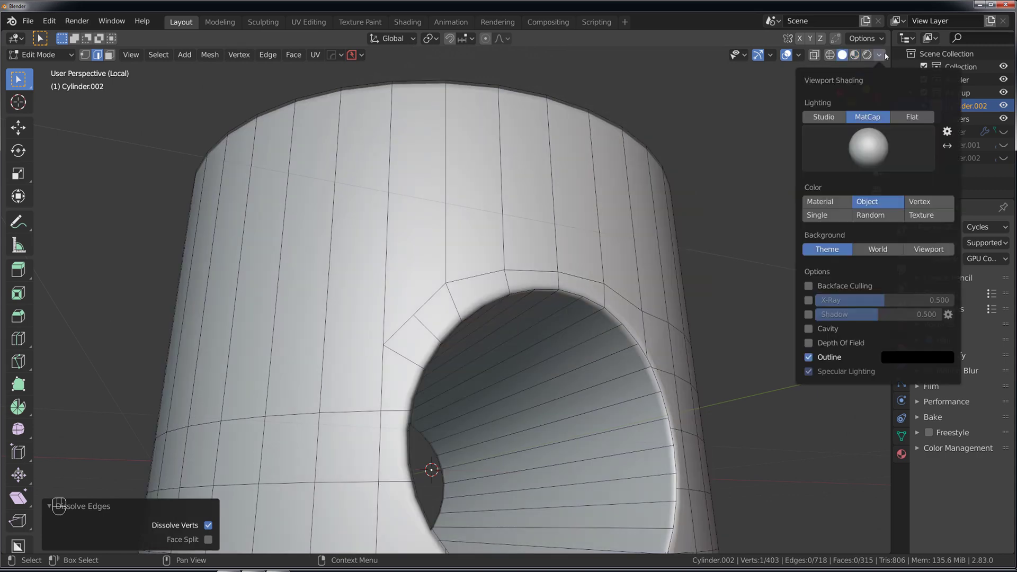
pyautogui.click(874, 141)
pyautogui.click(873, 231)
pyautogui.scroll(2, 550, 290)
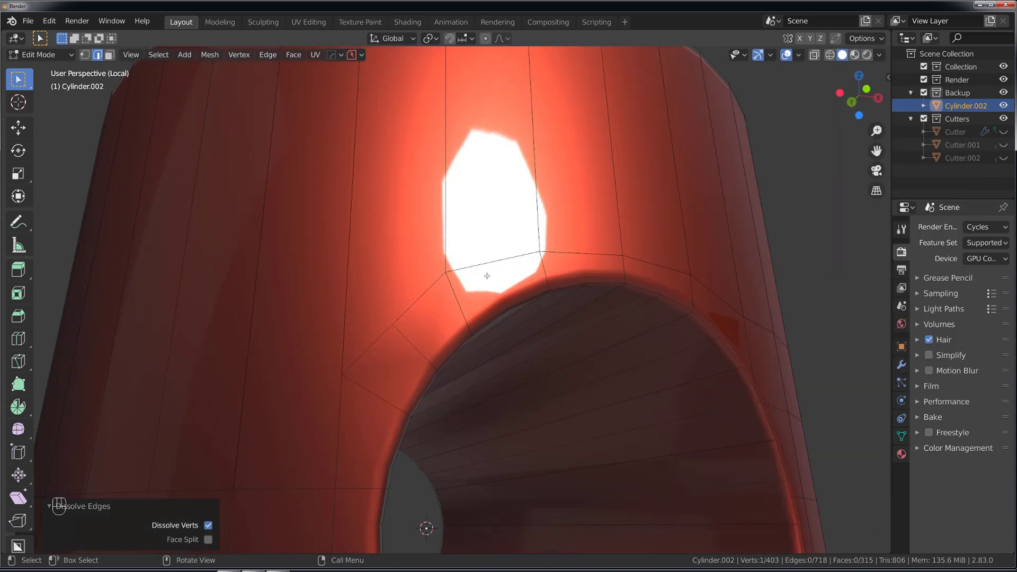
pyautogui.moveTo(486, 275); pyautogui.dragTo(402, 339, button='middle')
pyautogui.keyDown('shift'); pyautogui.moveTo(374, 388); pyautogui.dragTo(429, 315, button='middle'); pyautogui.keyUp('shift')
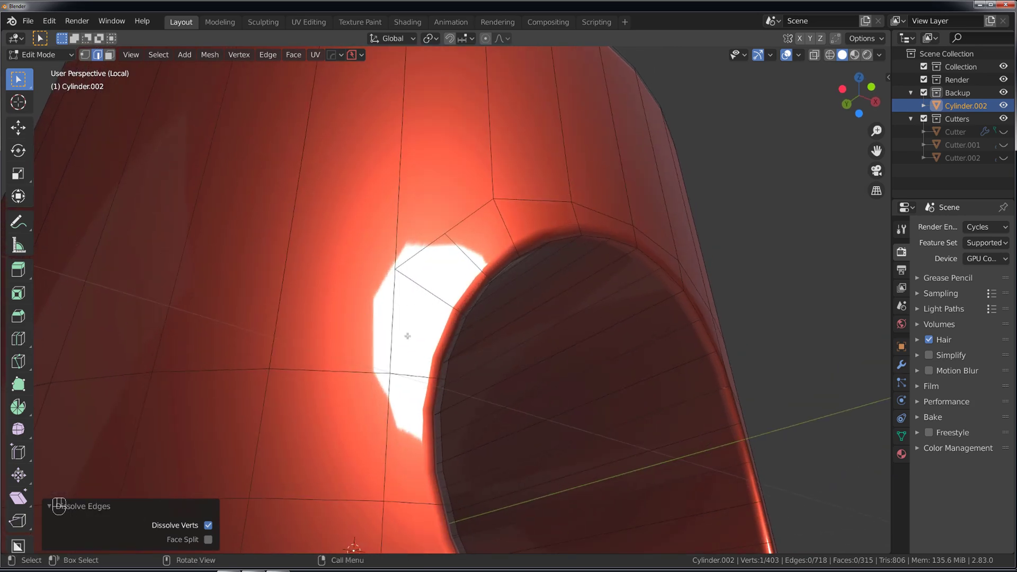
# Set the viewport's MatCap back to the neutral grey sphere.
pyautogui.click(880, 55)
pyautogui.click(862, 155)
pyautogui.click(760, 194)
pyautogui.moveTo(643, 215); pyautogui.dragTo(411, 334, button='middle')
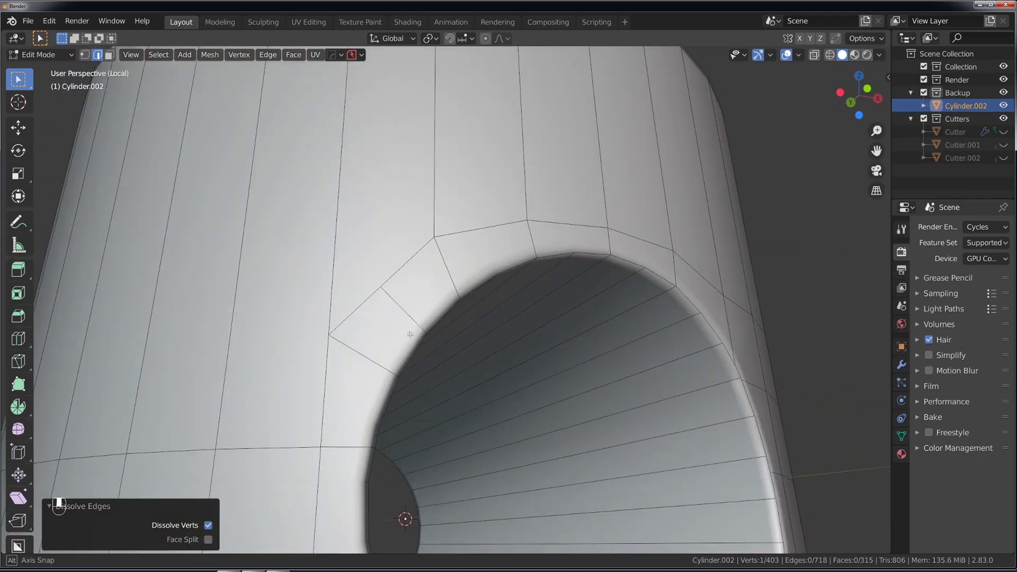
# Knife-cut a vertical edge from the middle vertex of the diagonal path up to the cylinder's top edge.
pyautogui.press('Tab')
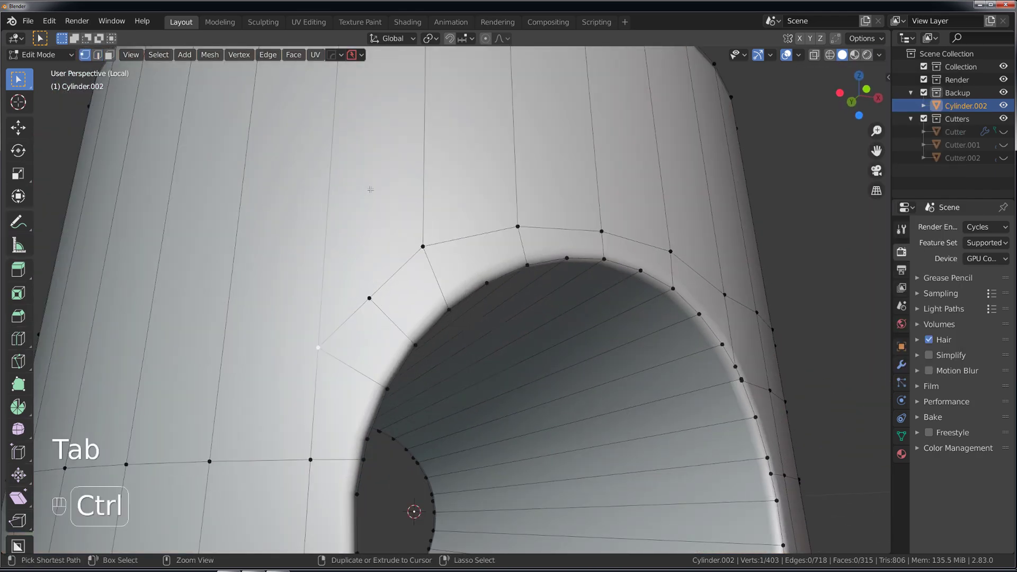
pyautogui.hotkey('ctrl', 'r')
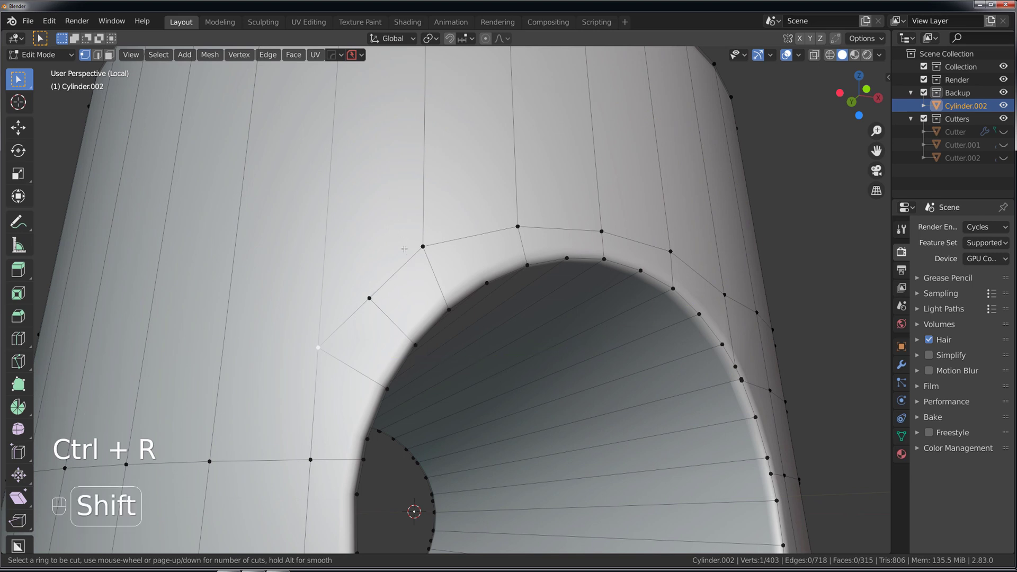
pyautogui.rightClick(450, 224)
pyautogui.scroll(-4, 450, 223)
pyautogui.moveTo(449, 223); pyautogui.dragTo(428, 271, button='middle')
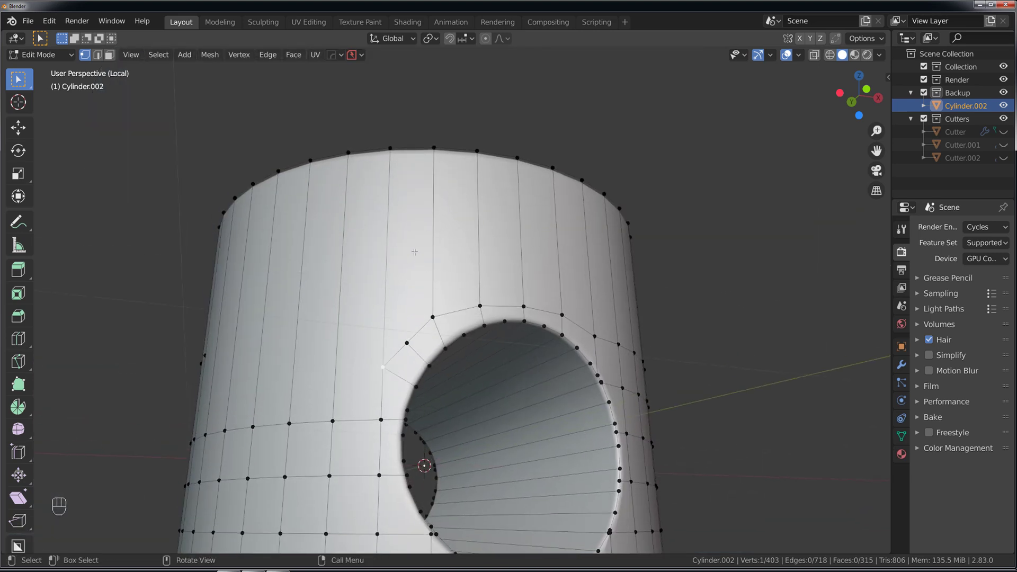
pyautogui.press('k')
pyautogui.click(408, 342)
pyautogui.click(411, 148)
pyautogui.press('Return')
# Slide the diagonal path's middle vertex slightly upward along the new vertical edge to round the path.
pyautogui.click(408, 339)
pyautogui.press('g')
pyautogui.press('g')
pyautogui.press('shift')
pyautogui.click(454, 288)
# Dissolve the vertical guide edge between the path's middle vertex and the cylinder's top edge.
pyautogui.press('Tab')
pyautogui.click(426, 301)
pyautogui.click(406, 232)
pyautogui.press('x')
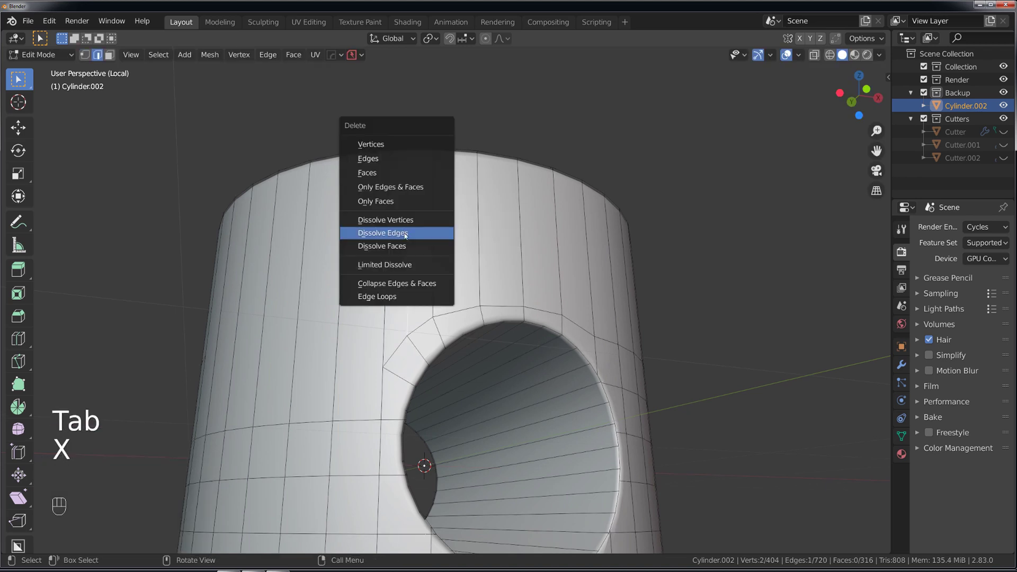
pyautogui.click(406, 234)
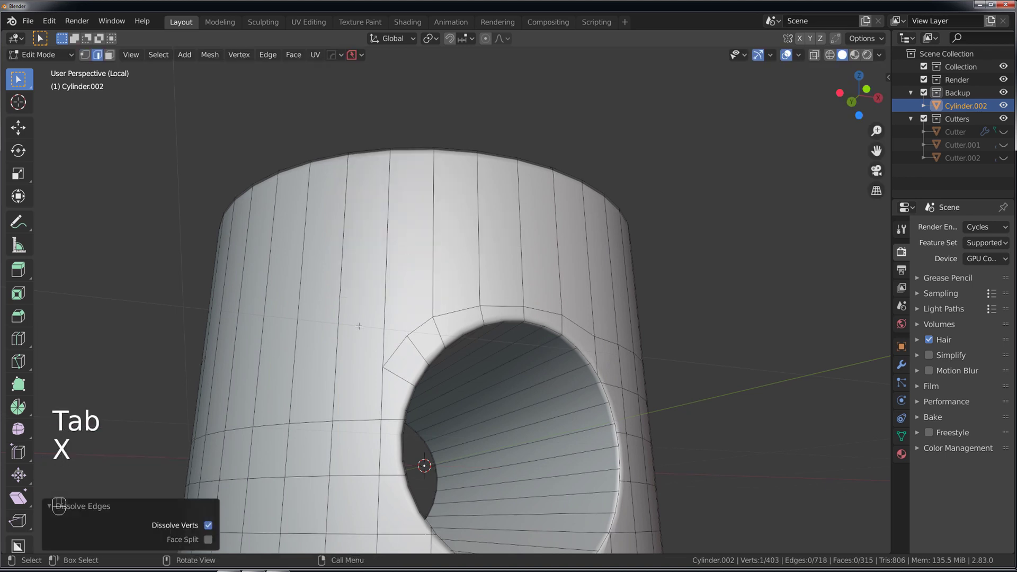
# Add a loop cut with slide factor -0.289 left of the hole and extend it with the Knife to the path's middle vertex.
pyautogui.hotkey('ctrl', 'r')
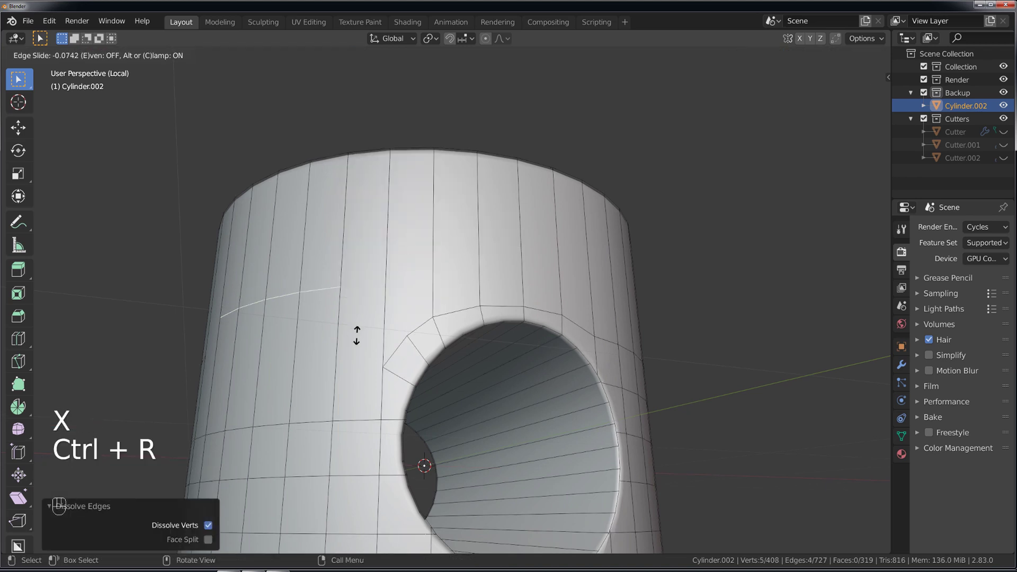
pyautogui.moveTo(352, 341); pyautogui.dragTo(362, 362)
pyautogui.press('k')
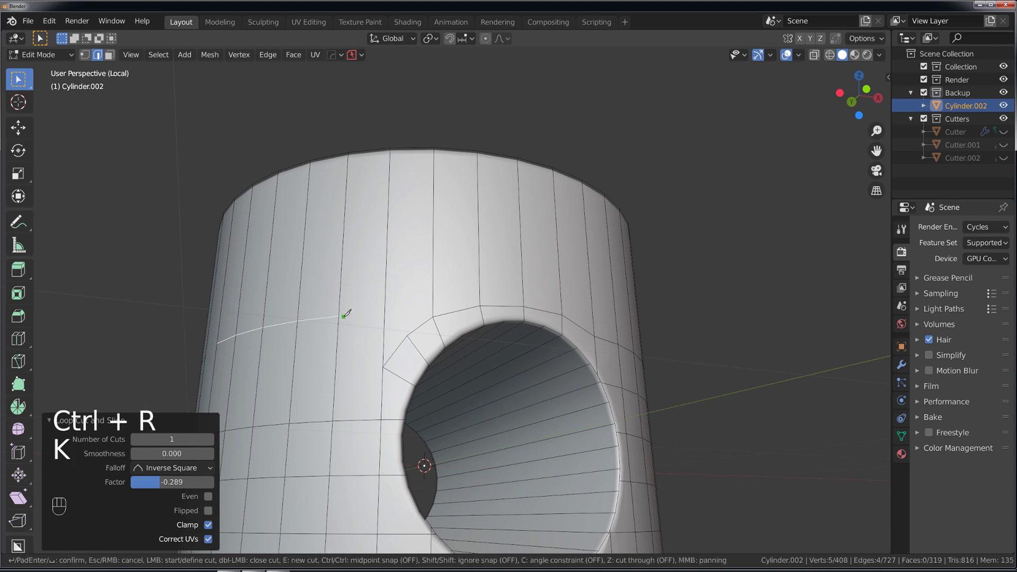
pyautogui.click(339, 316)
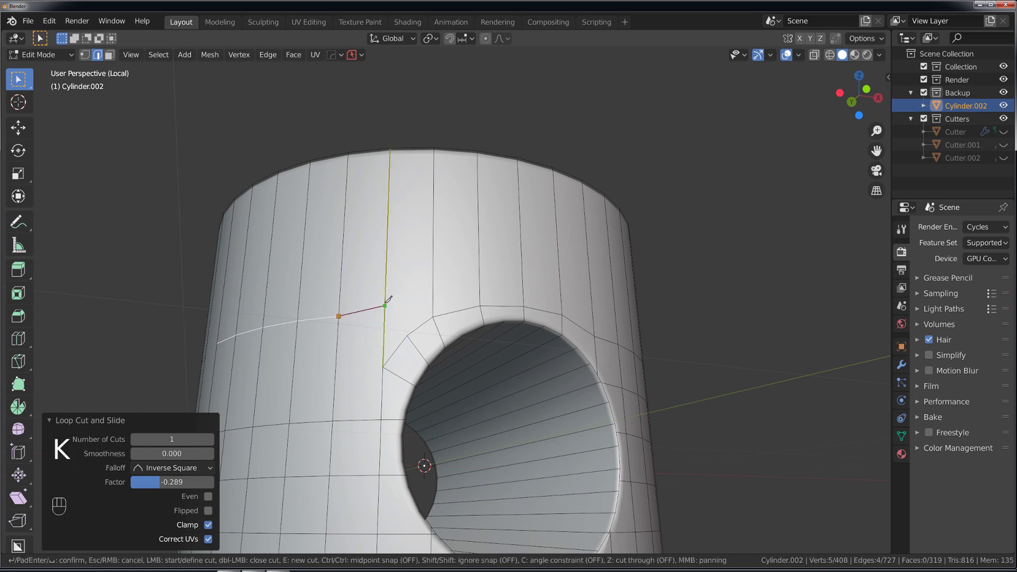
pyautogui.click(385, 314)
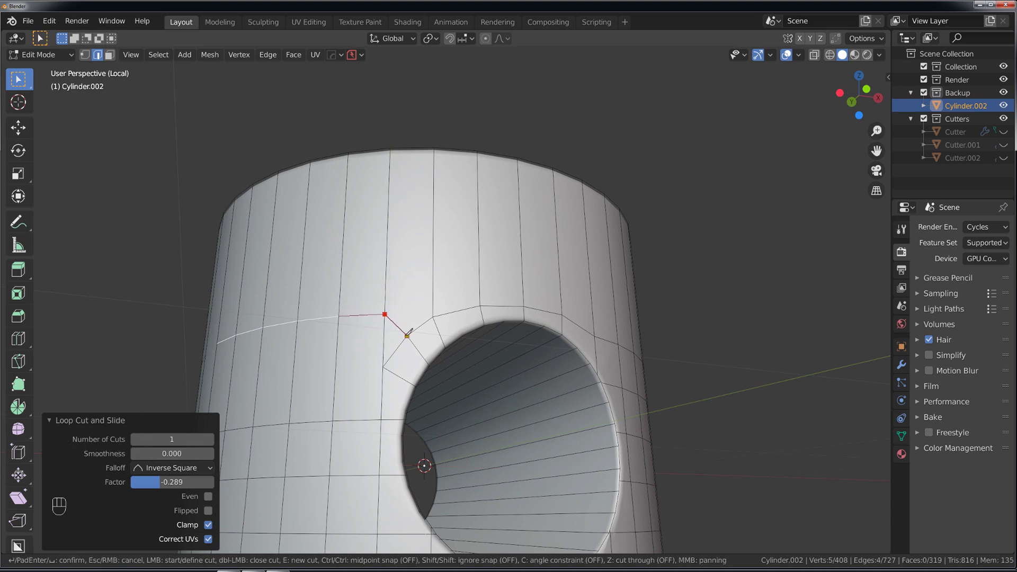
pyautogui.press('space')
# Examine the new edge path and the remaining edge rows left of the hole in vertex and edge display.
pyautogui.scroll(2, 411, 332)
pyautogui.press('Tab')
pyautogui.click(357, 311)
pyautogui.keyDown('shift'); pyautogui.moveTo(399, 355); pyautogui.dragTo(457, 216, button='middle'); pyautogui.keyUp('shift')
pyautogui.press('Tab')
pyautogui.click(443, 372)
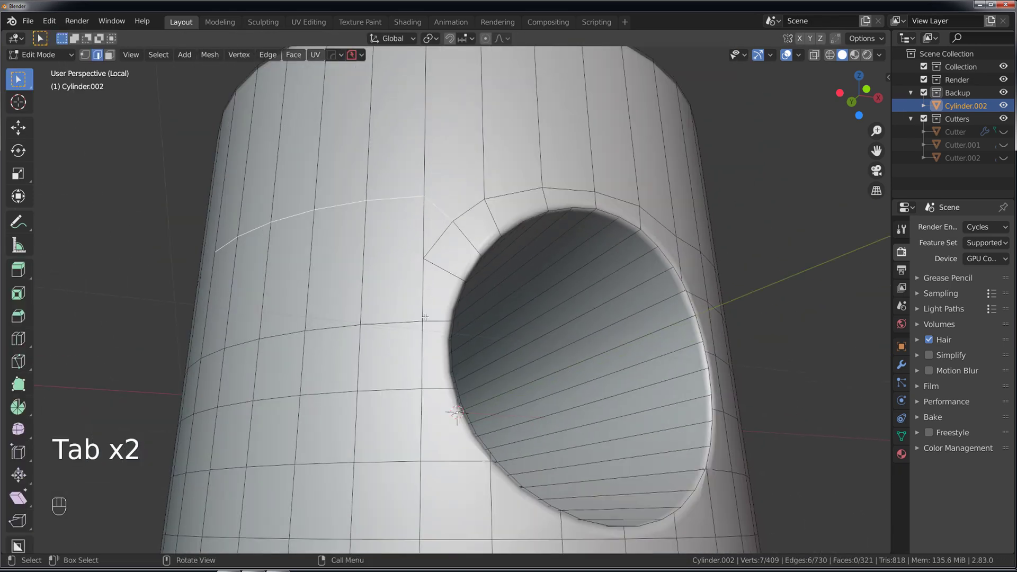
pyautogui.press('Tab')
pyautogui.scroll(-1, 434, 312)
pyautogui.scroll(5, 439, 303)
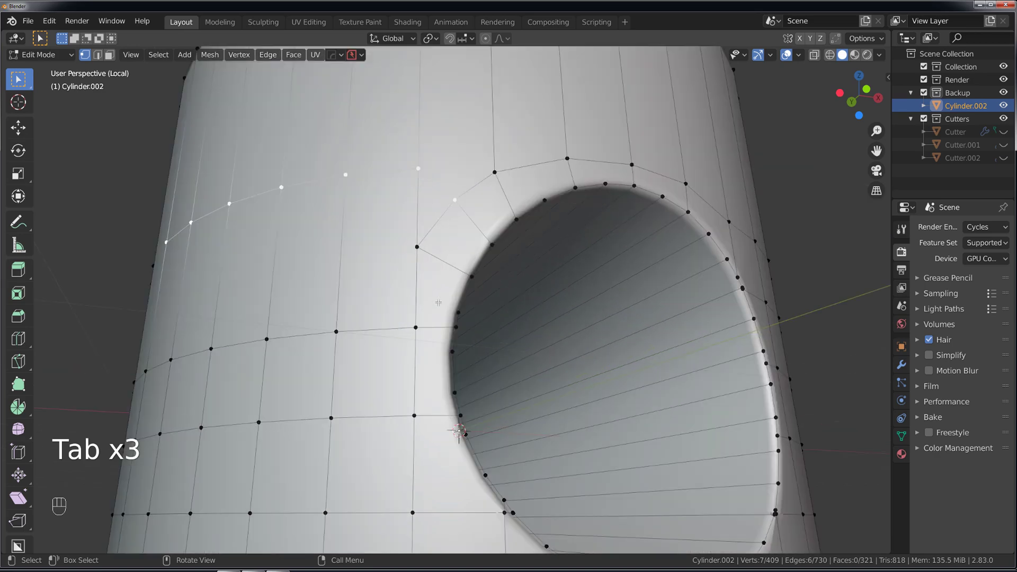
# Add a loop cut left of the hole below the diagonal path's lower corner and extend it to the hole's rim with the Knife.
pyautogui.hotkey('ctrl', 'r')
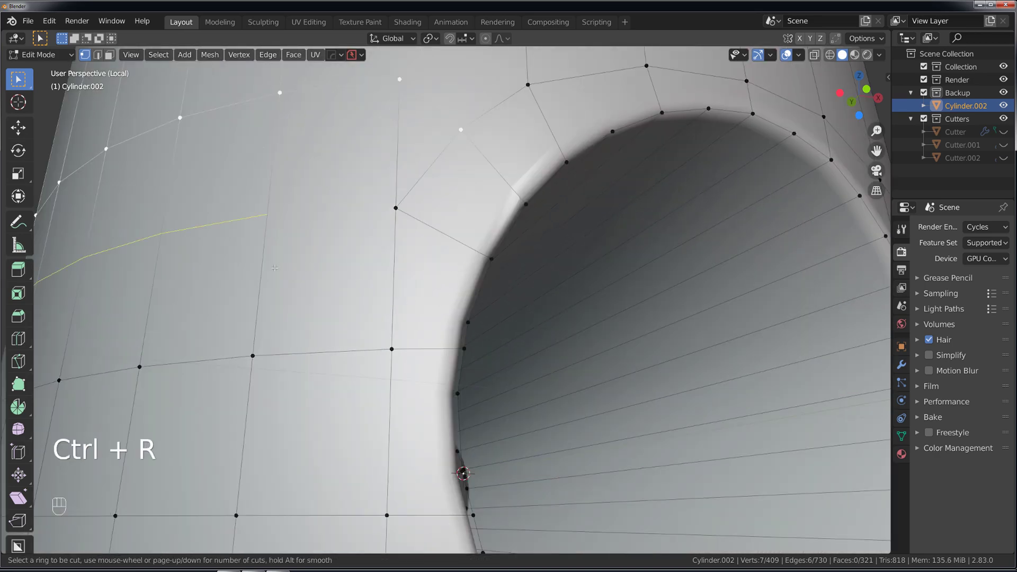
pyautogui.click(297, 270)
pyautogui.click(273, 341)
pyautogui.press('k')
pyautogui.click(260, 291)
pyautogui.click(393, 280)
pyautogui.click(476, 298)
pyautogui.press('Return')
# Dissolve the part of the new edge row left of the vertical edge, keeping only the short edge to the rim.
pyautogui.press('Tab')
pyautogui.scroll(-4, 345, 280)
pyautogui.keyDown('ctrl'); pyautogui.click(226, 324); pyautogui.keyUp('ctrl')
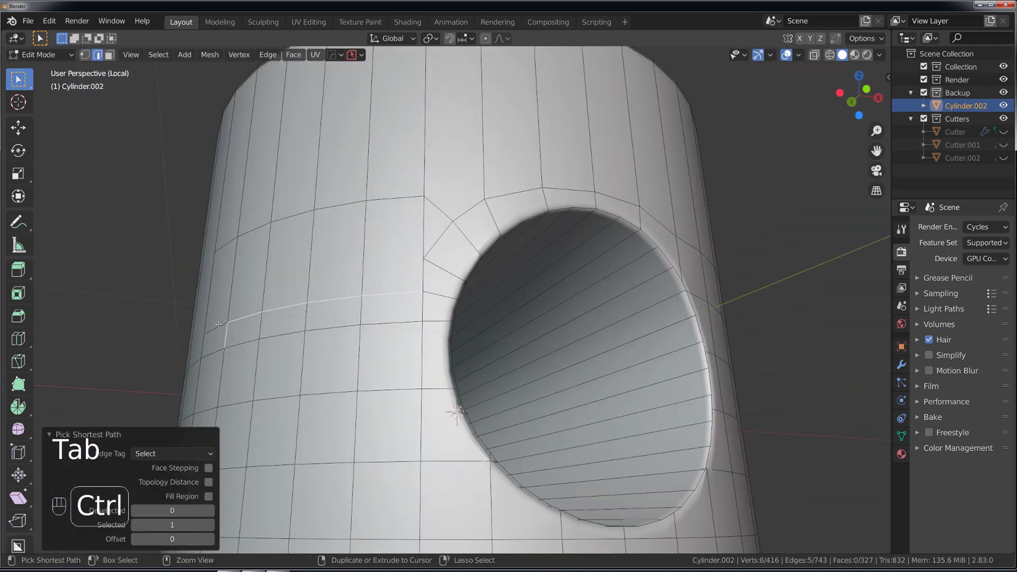
pyautogui.hotkey('ctrl', 'z')
pyautogui.keyDown('ctrl'); pyautogui.click(215, 327); pyautogui.keyUp('ctrl')
pyautogui.press('x')
pyautogui.click(211, 316)
# Merge the two nearly coincident rim vertices at the end of the middle diagonal edge with Smart Vert set to Merge Last.
pyautogui.scroll(5, 487, 270)
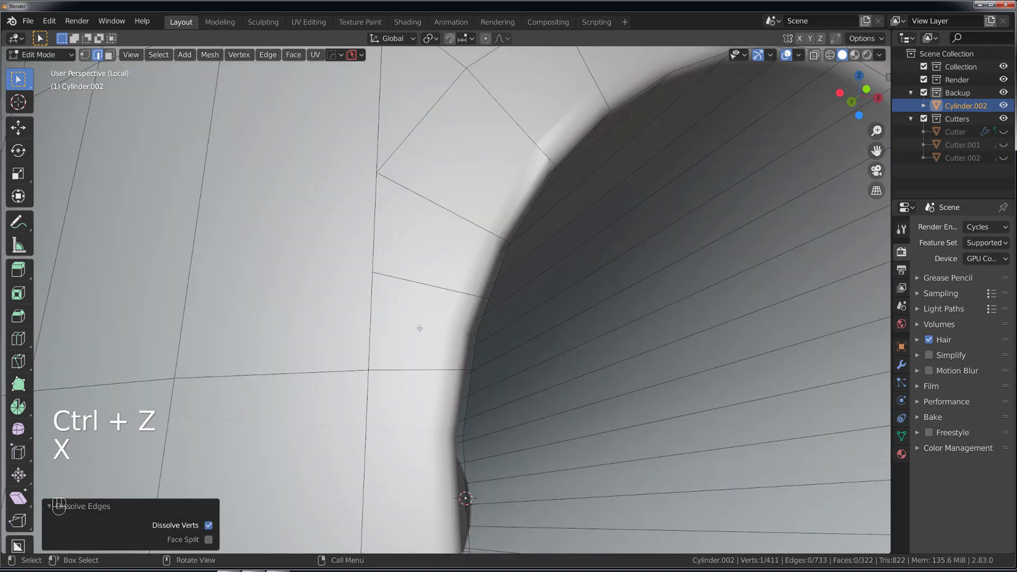
pyautogui.scroll(-7, 419, 371)
pyautogui.moveTo(418, 371); pyautogui.dragTo(320, 318, button='middle')
pyautogui.scroll(4, 320, 318)
pyautogui.press('Tab')
pyautogui.keyDown('shift'); pyautogui.moveTo(252, 406); pyautogui.dragTo(102, 488, button='middle'); pyautogui.keyUp('shift')
pyautogui.scroll(7, 102, 488)
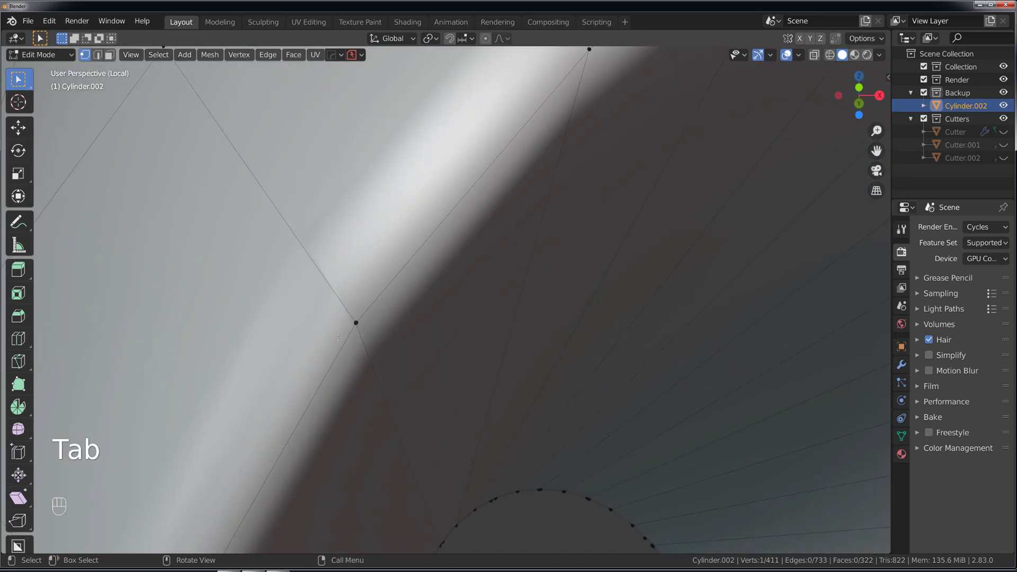
pyautogui.click(356, 323)
pyautogui.keyDown('shift'); pyautogui.click(356, 322); pyautogui.keyUp('shift')
pyautogui.press('1')
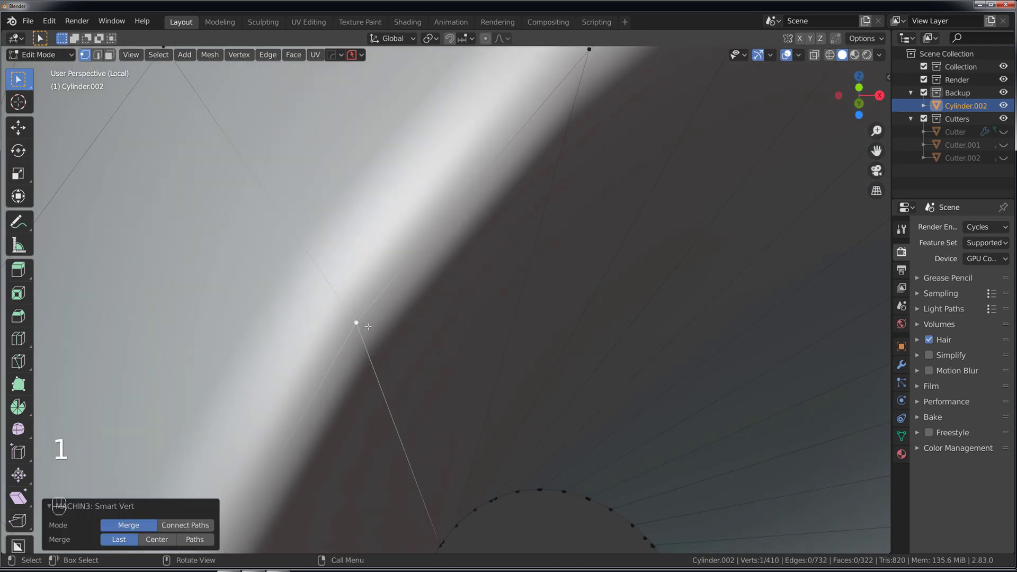
# Dissolve the upper horizontal edge row left of the hole together with the edge joining it to the diagonal path.
pyautogui.scroll(-5, 356, 322)
pyautogui.press('Tab')
pyautogui.moveTo(467, 268); pyautogui.dragTo(482, 279, button='middle')
pyautogui.press('Tab')
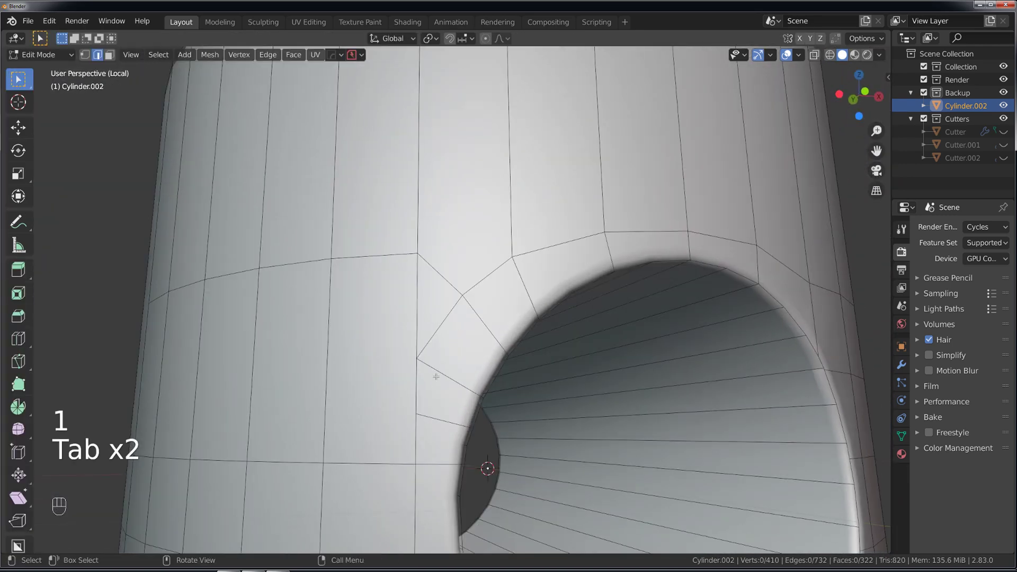
pyautogui.click(432, 271)
pyautogui.keyDown('ctrl'); pyautogui.click(162, 297); pyautogui.keyUp('ctrl')
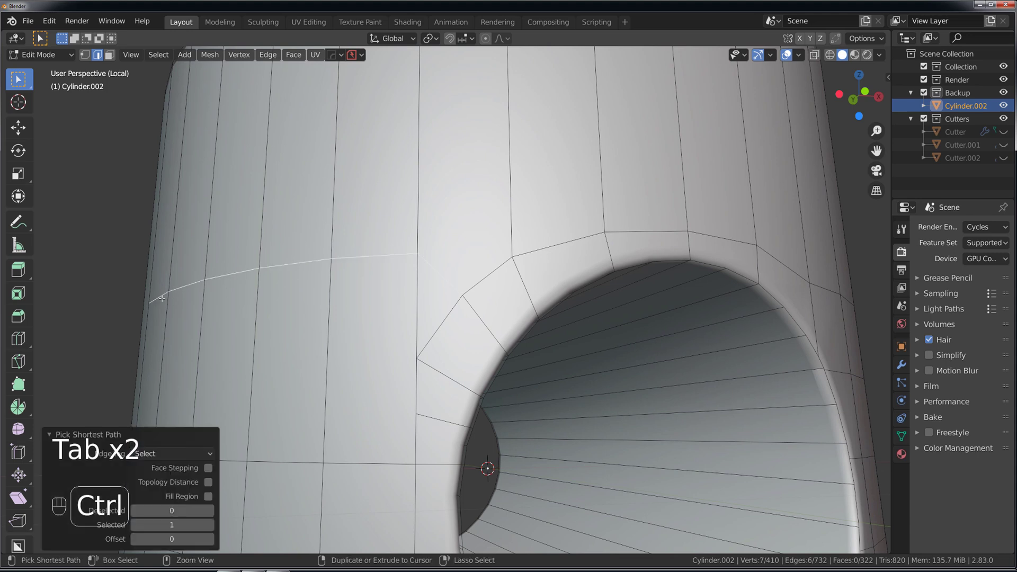
pyautogui.press('x')
pyautogui.click(162, 299)
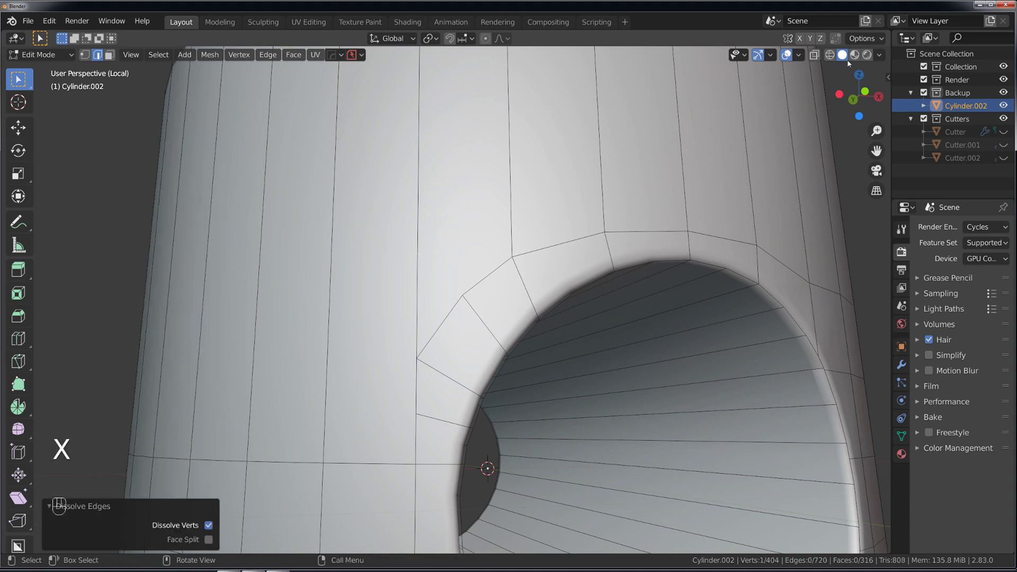
# Inspect the cylinder's shading around the rim with the glossy red MatCap and restore the light grey MatCap.
pyautogui.click(880, 54)
pyautogui.click(865, 190)
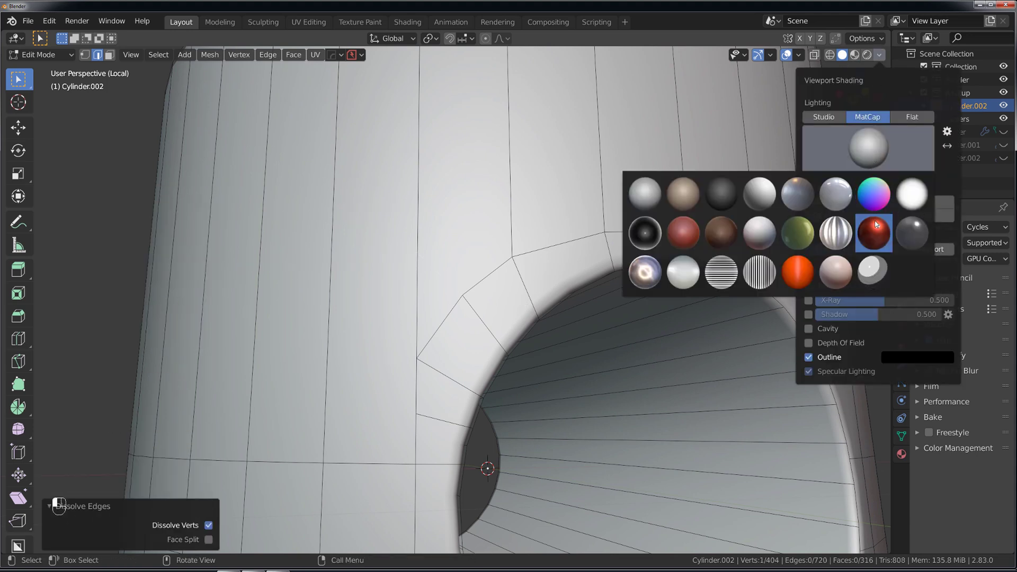
pyautogui.click(791, 270)
pyautogui.moveTo(608, 263)
pyautogui.mouseDown(button='middle')
pyautogui.moveTo(619, 257)
pyautogui.moveTo(611, 249)
pyautogui.moveTo(625, 255)
pyautogui.mouseUp(button='middle')
pyautogui.moveTo(524, 294); pyautogui.dragTo(550, 320, button='middle')
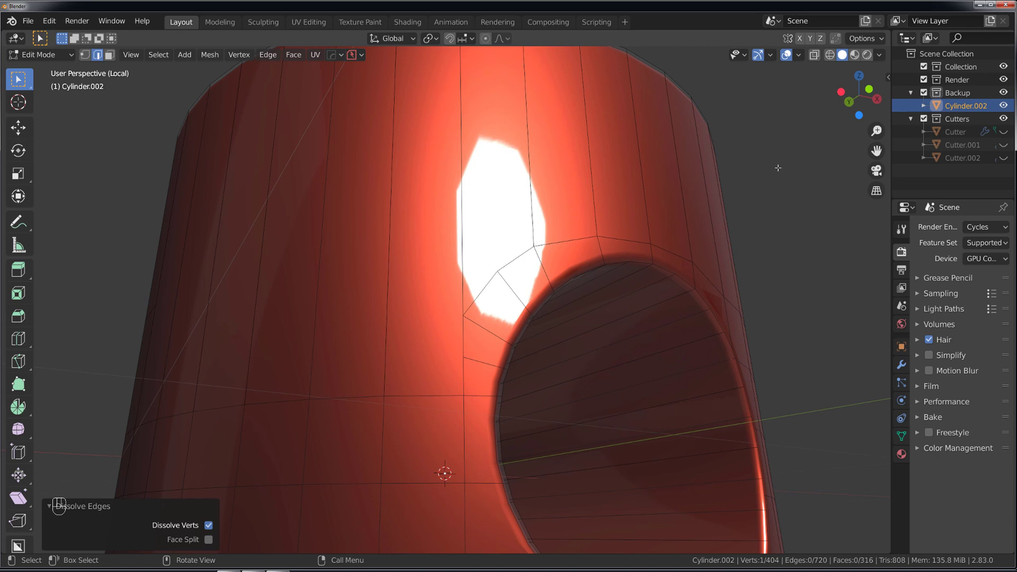
pyautogui.click(878, 55)
pyautogui.click(865, 141)
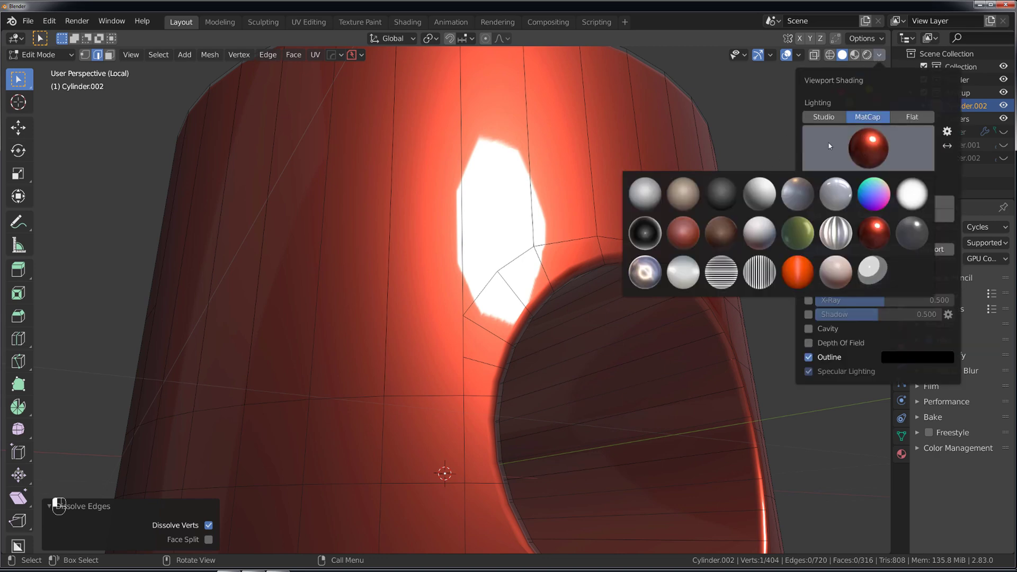
pyautogui.click(645, 195)
pyautogui.press('Tab')
pyautogui.press('Tab')
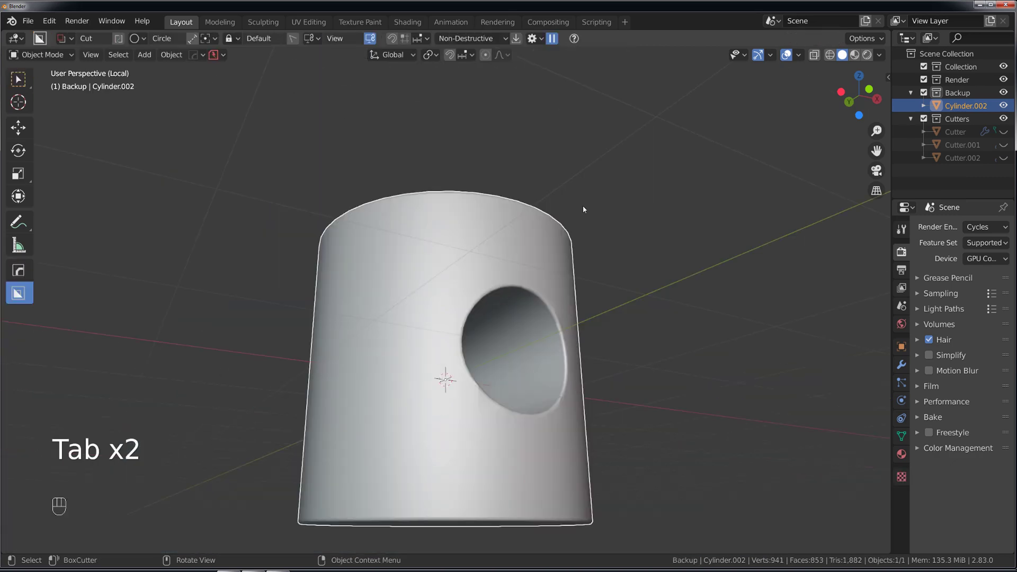
# Examine the vertices and edges along the hole's upper rim up close in Edit Mode.
pyautogui.press('Tab')
pyautogui.scroll(8, 476, 304)
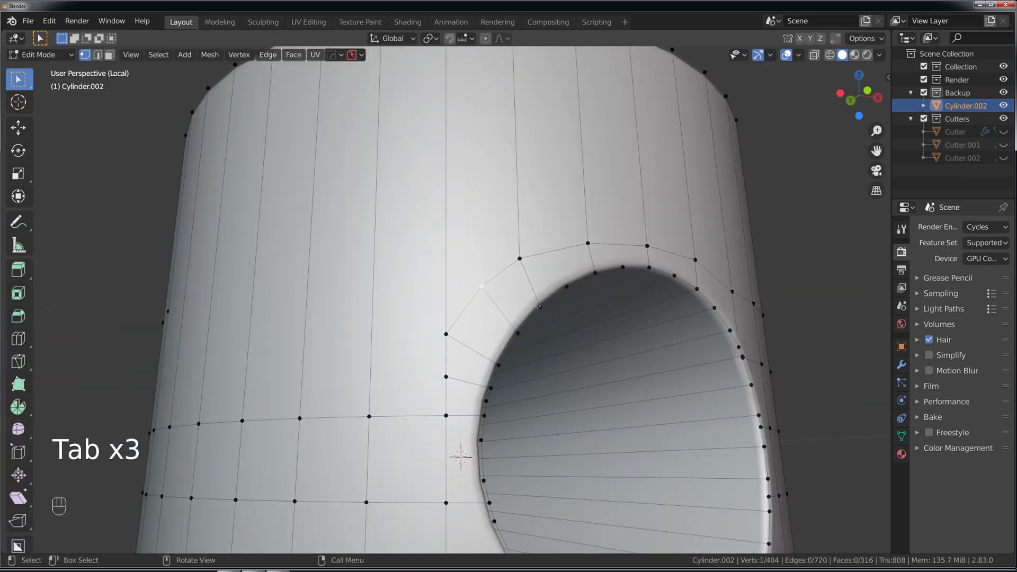
pyautogui.keyDown('shift'); pyautogui.moveTo(519, 304); pyautogui.dragTo(447, 455, button='middle'); pyautogui.keyUp('shift')
pyautogui.scroll(8, 463, 322)
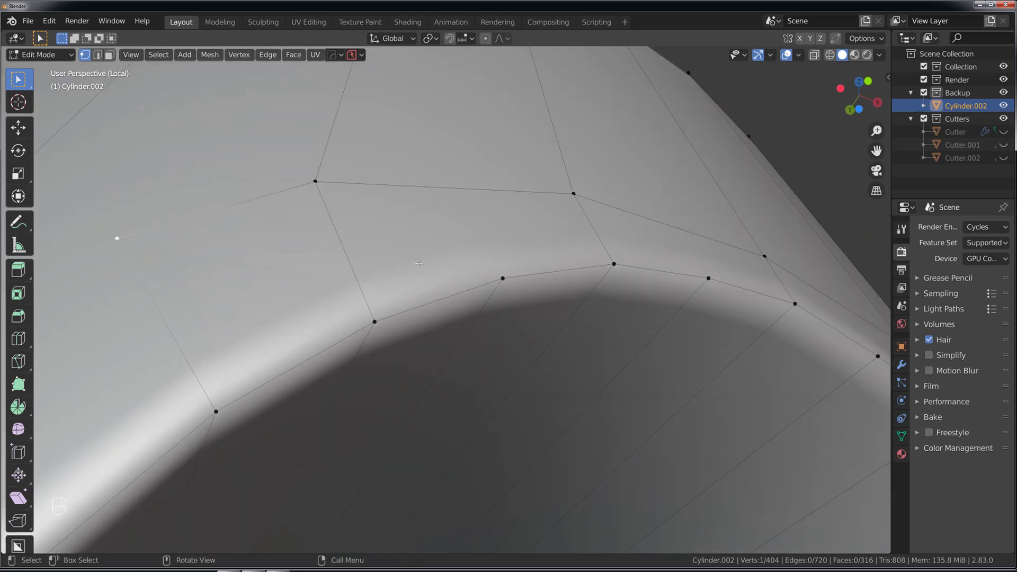
pyautogui.scroll(3, 443, 212)
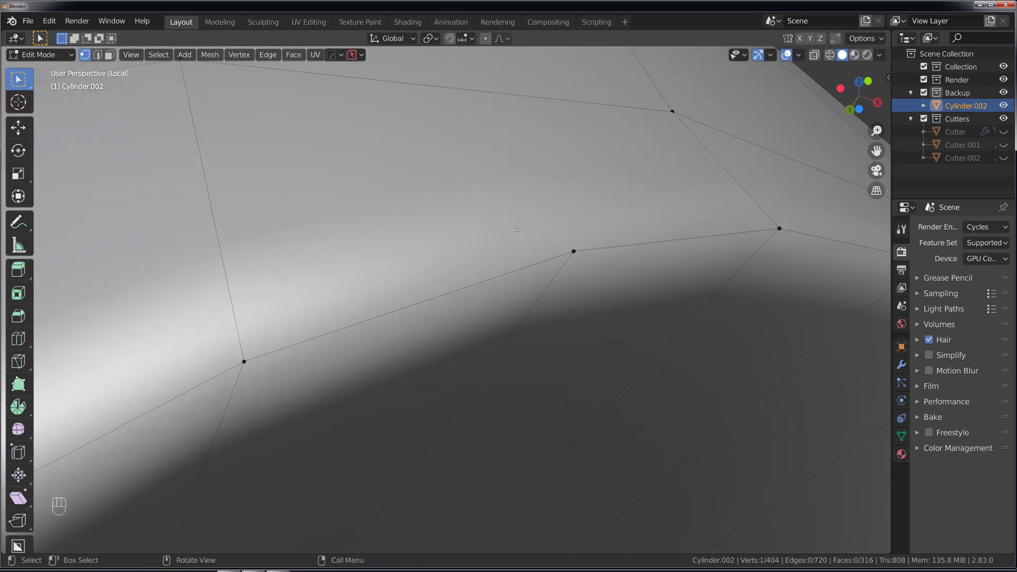
pyautogui.keyDown('shift'); pyautogui.moveTo(443, 213); pyautogui.dragTo(432, 232, button='middle'); pyautogui.keyUp('shift')
pyautogui.scroll(-8, 401, 291)
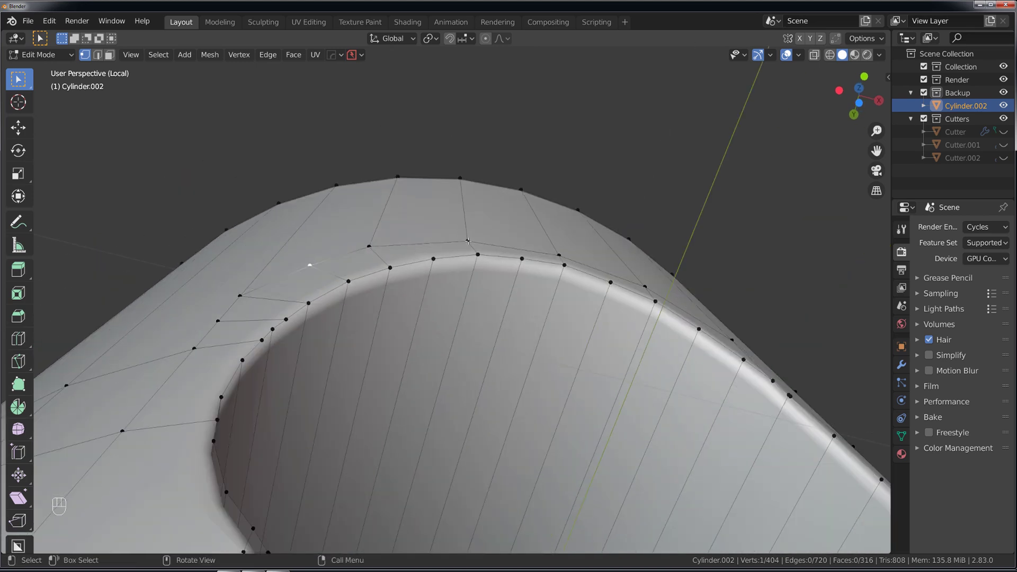
pyautogui.scroll(2, 468, 241)
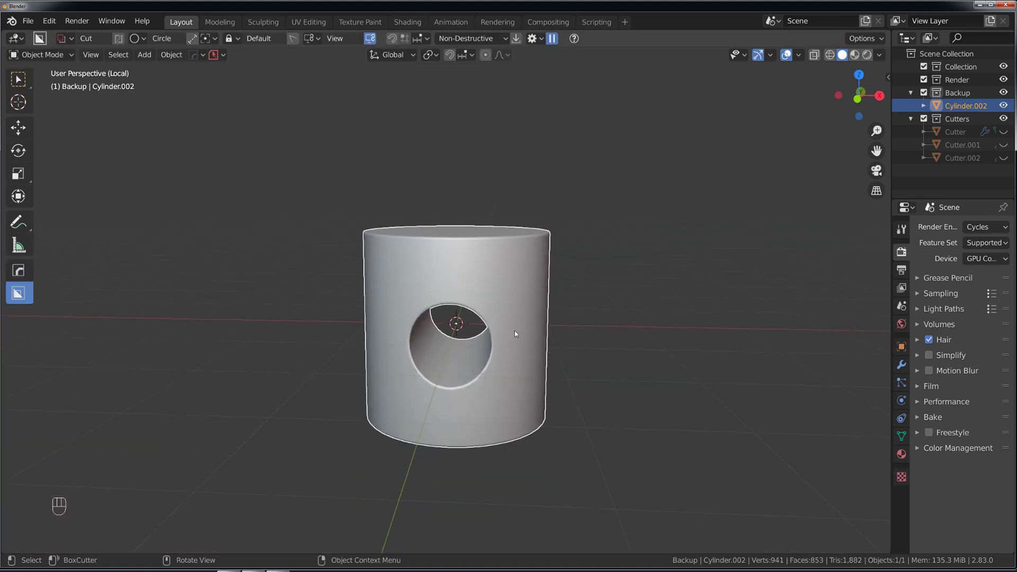
pyautogui.keyDown('shift'); pyautogui.moveTo(516, 334); pyautogui.dragTo(440, 311, button='middle'); pyautogui.keyUp('shift')
pyautogui.hotkey('shift', 'a')
pyautogui.moveTo(504, 316)
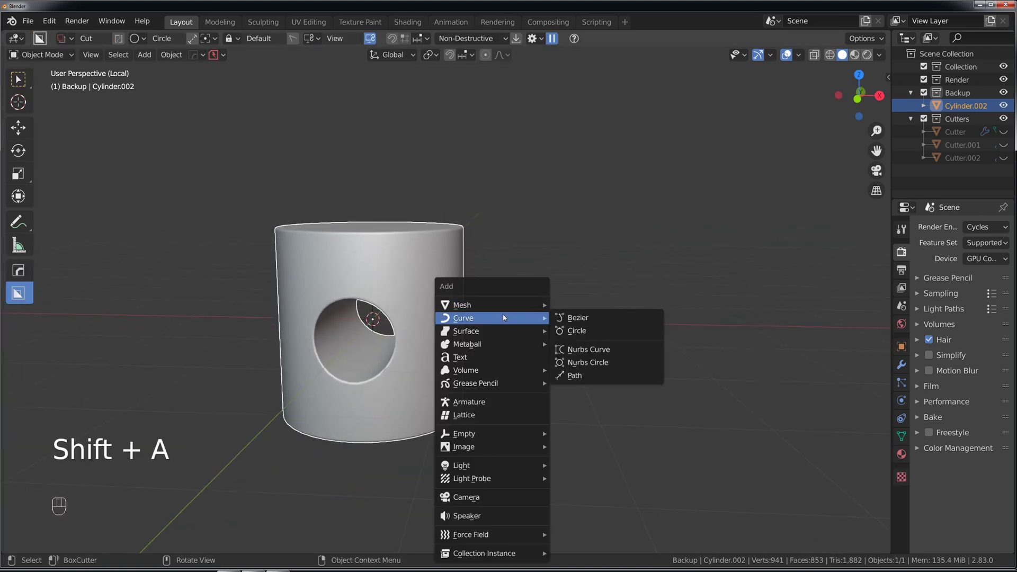
pyautogui.press('Escape')
pyautogui.moveTo(491, 268); pyautogui.dragTo(452, 332, button='middle')
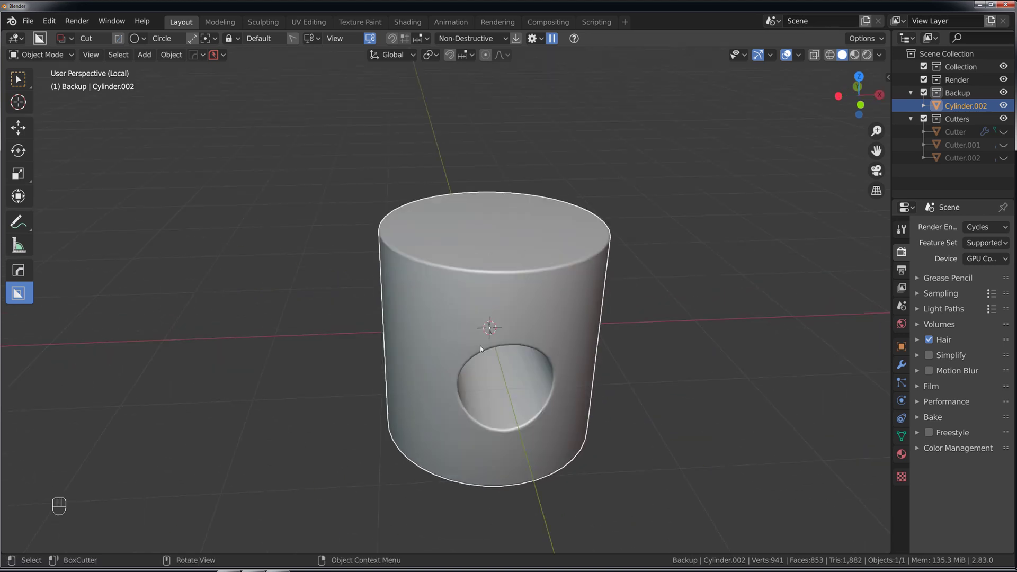
# Unhide all hidden cutter objects and show the cylinder in front orthographic view.
pyautogui.keyDown('alt'); pyautogui.moveTo(552, 287); pyautogui.dragTo(412, 254, button='middle'); pyautogui.keyUp('alt')
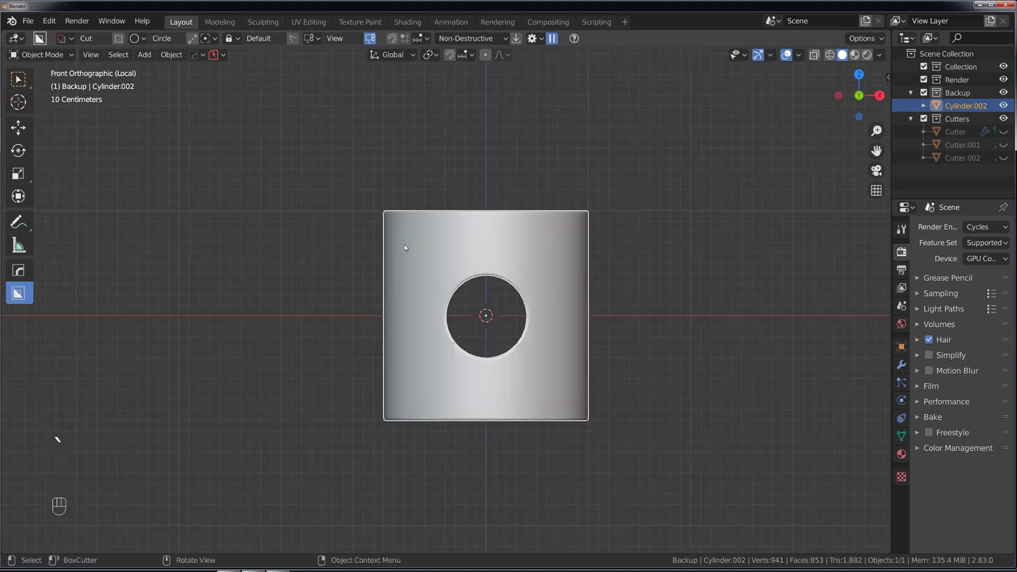
pyautogui.hotkey('alt', 'h')
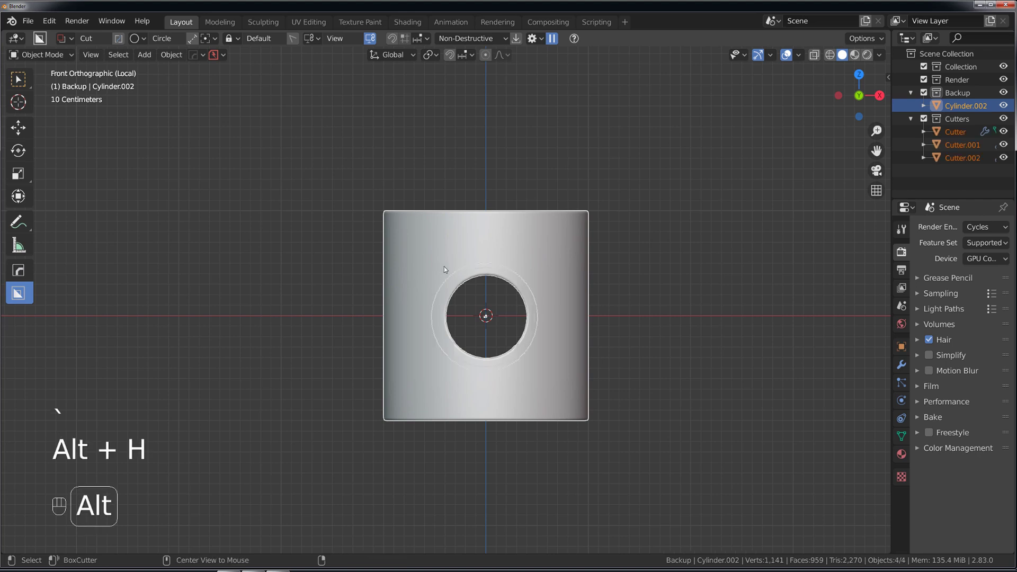
pyautogui.press('h')
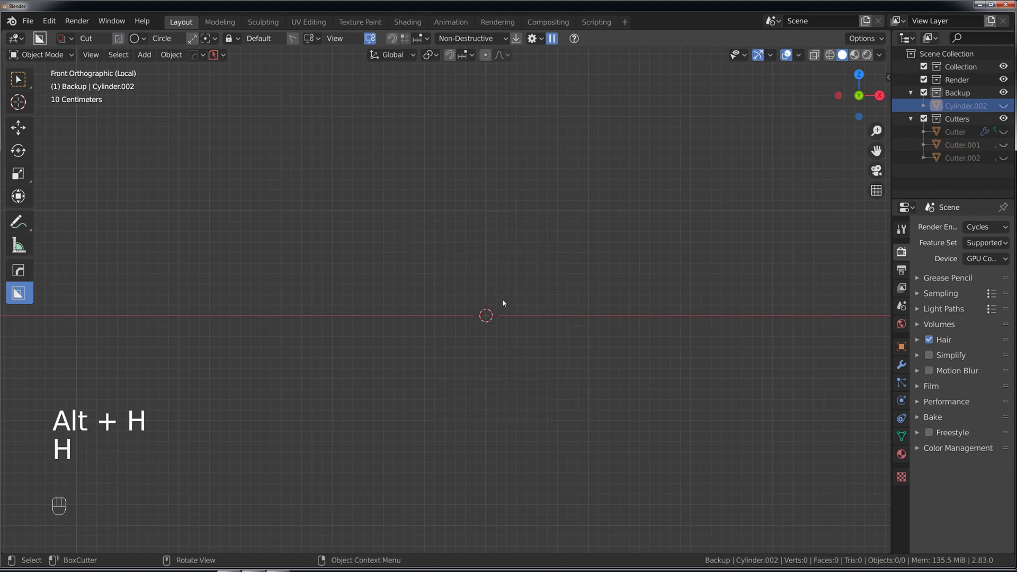
pyautogui.hotkey('ctrl', 'z')
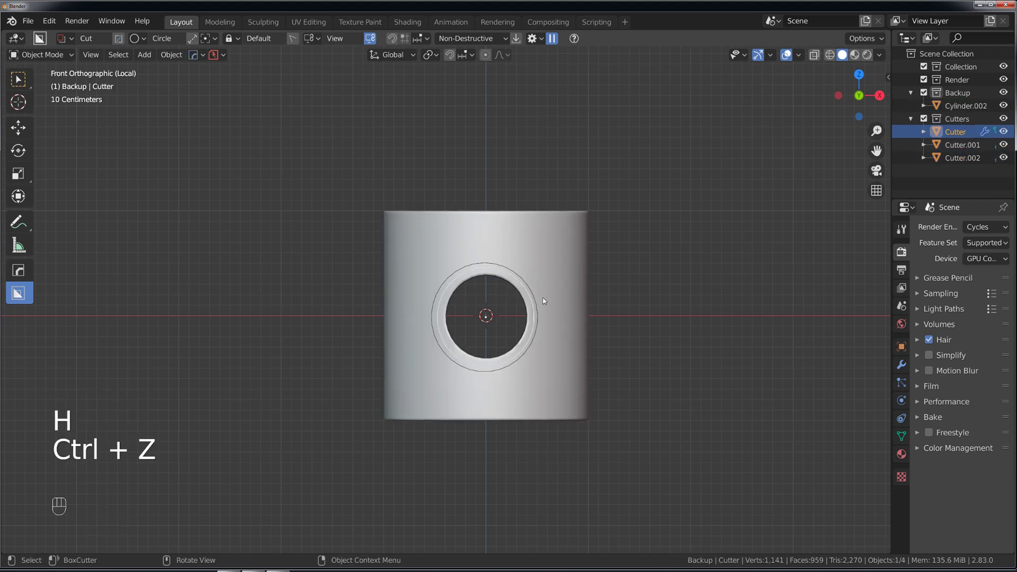
# Move the Cutter over the cylinder's left edge and subtract it from Cylinder.002 with a Hops Difference Boolean.
pyautogui.press('g')
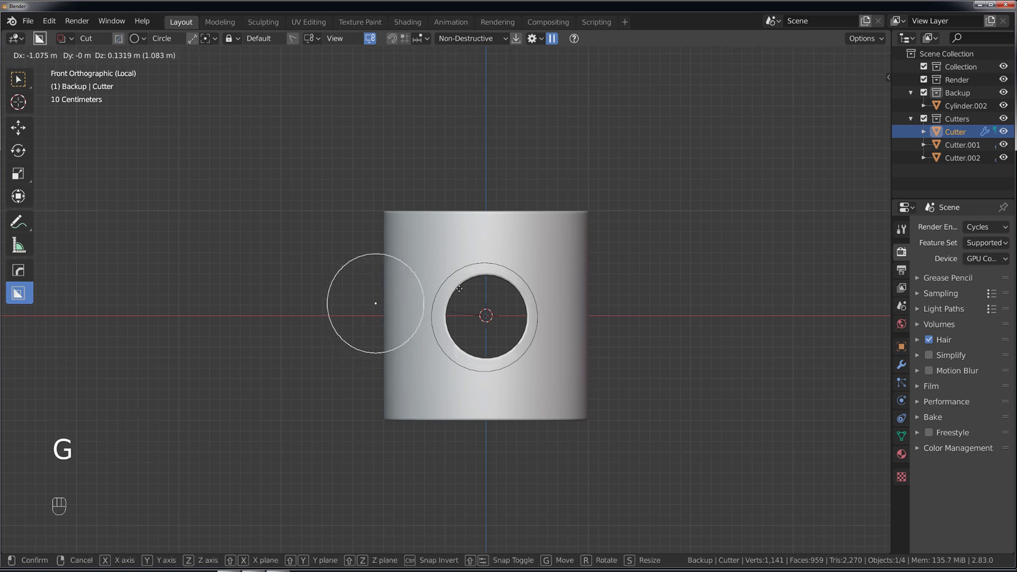
pyautogui.click(457, 262)
pyautogui.scroll(3, 450, 256)
pyautogui.keyDown('shift'); pyautogui.click(433, 227); pyautogui.keyUp('shift')
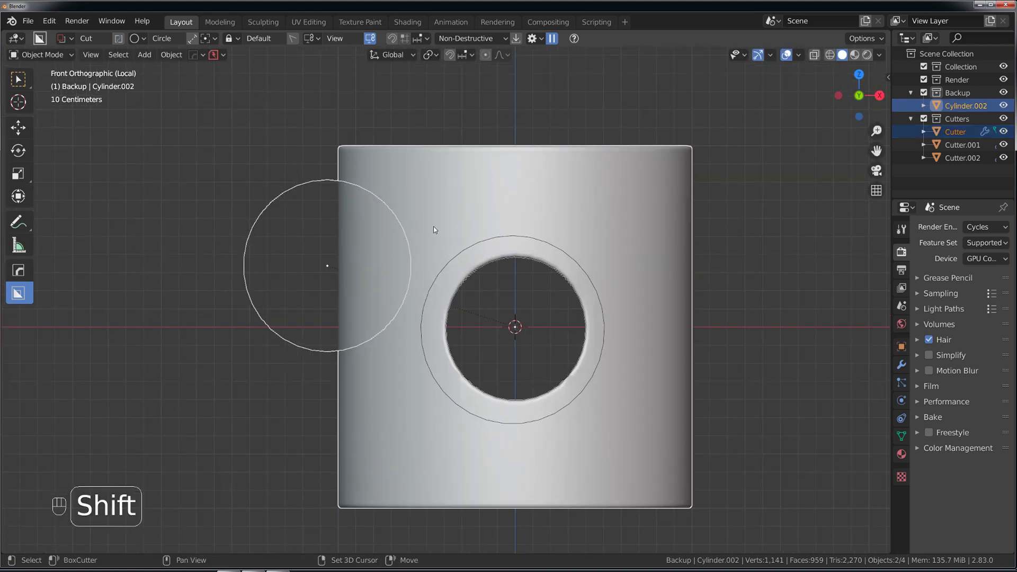
pyautogui.press('q')
pyautogui.click(440, 142)
# Scale the Cutter by about 1.27 along the Y axis so it extends well past both sides of the cylinder.
pyautogui.moveTo(439, 159); pyautogui.dragTo(561, 278, button='middle')
pyautogui.press('s')
pyautogui.press('y')
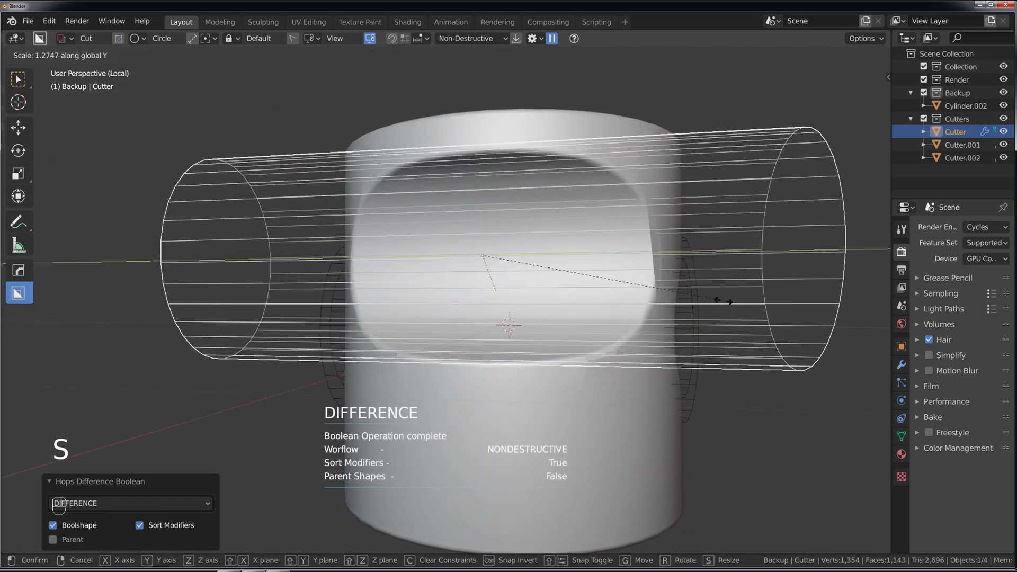
pyautogui.click(718, 305)
# Move the Cutter about -0.04 m along the X axis.
pyautogui.moveTo(718, 305); pyautogui.dragTo(578, 293, button='middle')
pyautogui.press('g')
pyautogui.press('y')
pyautogui.press('x')
pyautogui.click(572, 300)
# Move the Cutter about 0.17 m along the X axis, bringing the side cut closer to the circular hole.
pyautogui.scroll(3, 566, 297)
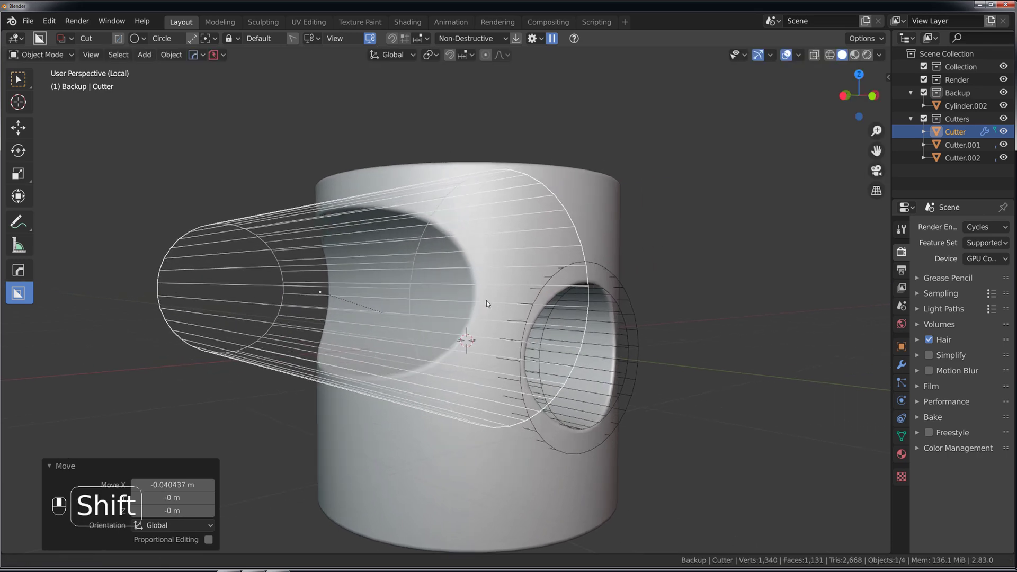
pyautogui.keyDown('shift'); pyautogui.moveTo(561, 292); pyautogui.dragTo(457, 291, button='middle'); pyautogui.keyUp('shift')
pyautogui.press('g')
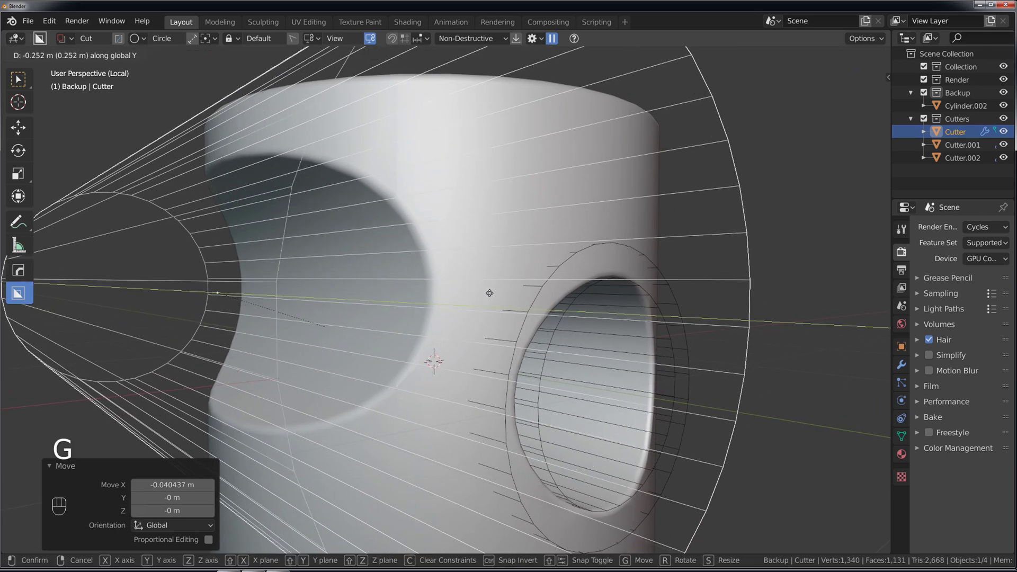
pyautogui.press('x')
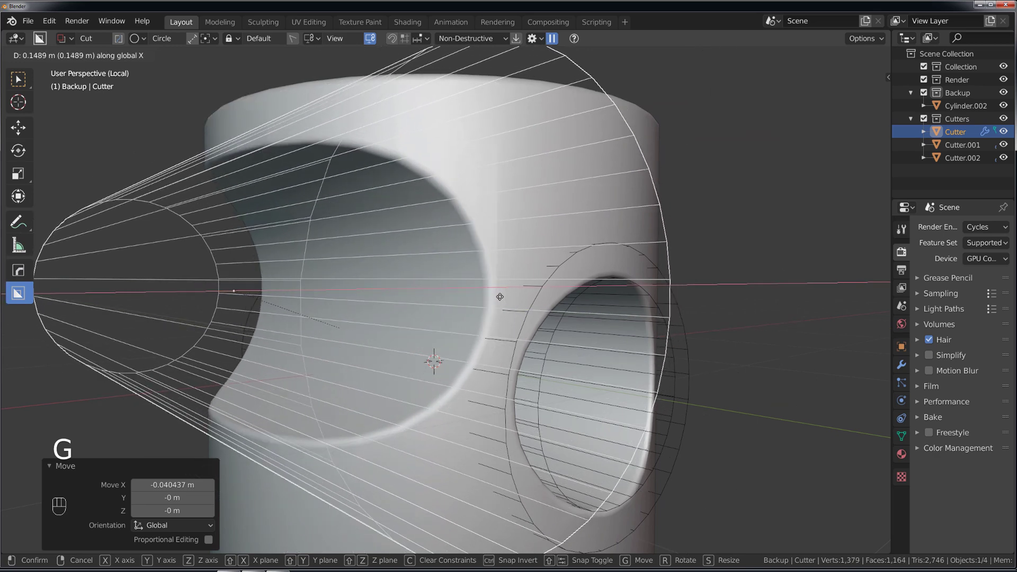
pyautogui.click(504, 295)
# Move the Cutter back about -0.023 m along the X axis to leave a little more space beside the circular hole.
pyautogui.moveTo(504, 295); pyautogui.dragTo(424, 289, button='middle')
pyautogui.scroll(-1, 424, 289)
pyautogui.scroll(2, 350, 290)
pyautogui.keyDown('shift'); pyautogui.moveTo(361, 275); pyautogui.dragTo(492, 286, button='middle'); pyautogui.keyUp('shift')
pyautogui.press('g')
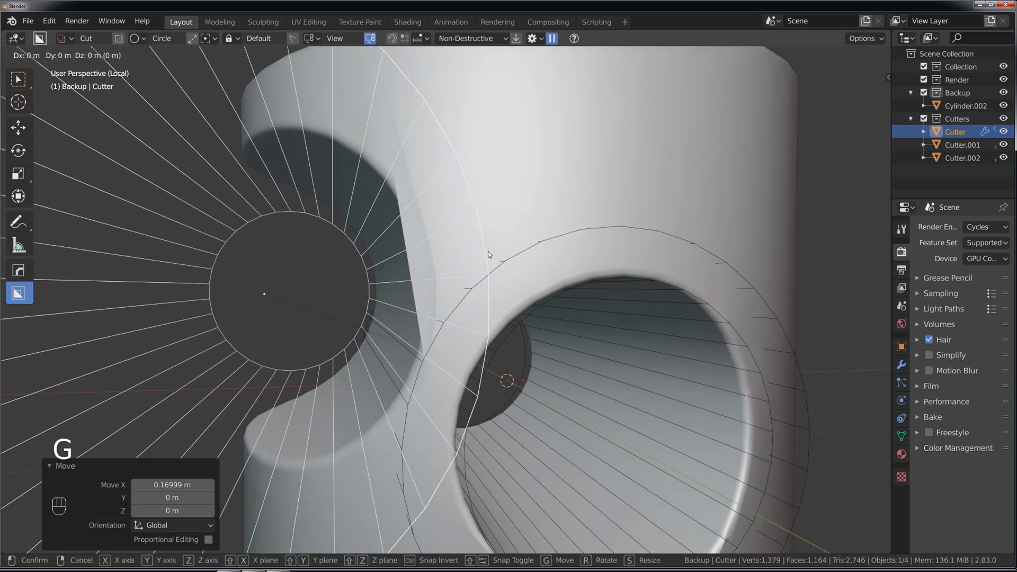
pyautogui.click(432, 153)
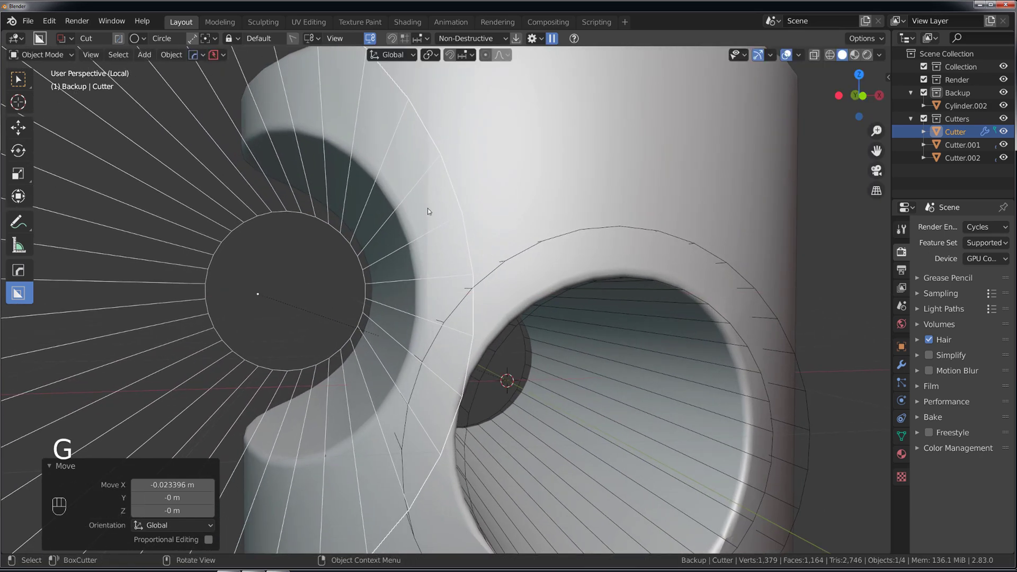
# Apply the cylinder's boolean cut into its mesh with Smart Apply and look at the resulting topology in Edit Mode.
pyautogui.scroll(-5, 432, 345)
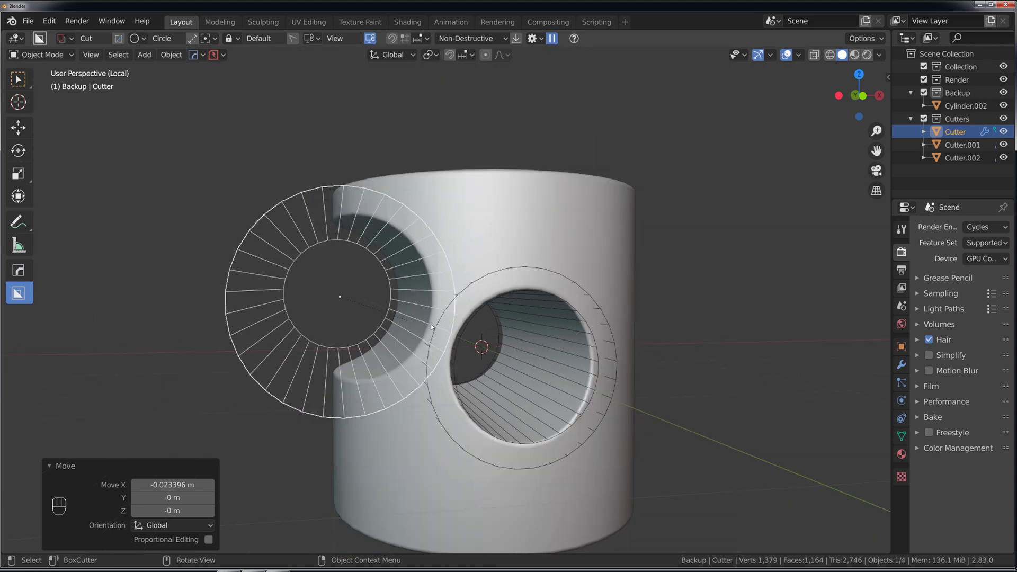
pyautogui.moveTo(431, 323); pyautogui.dragTo(429, 301, button='middle')
pyautogui.scroll(2, 583, 308)
pyautogui.scroll(-2, 548, 277)
pyautogui.click(445, 199)
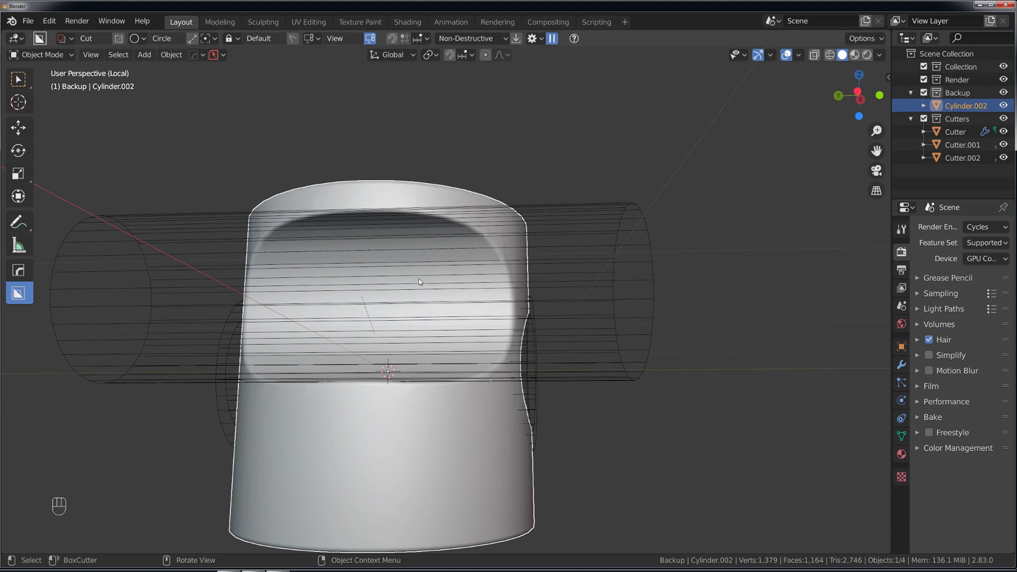
pyautogui.press('q')
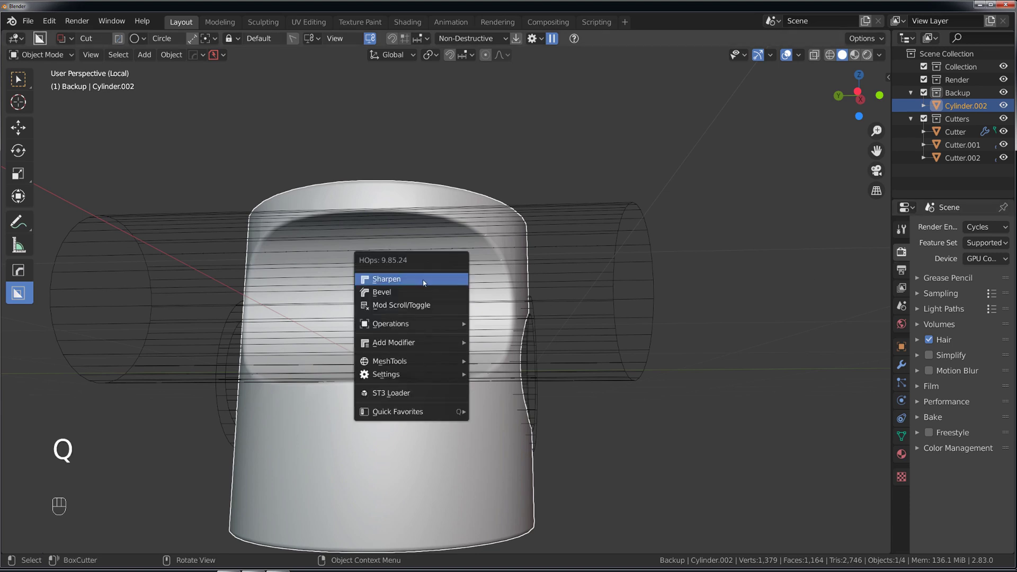
pyautogui.moveTo(419, 342)
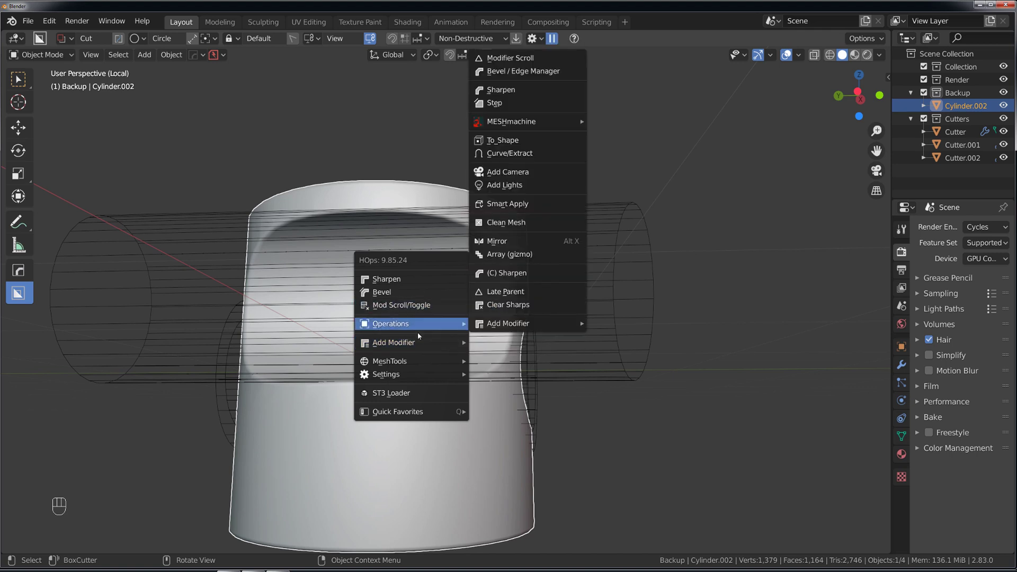
pyautogui.click(519, 205)
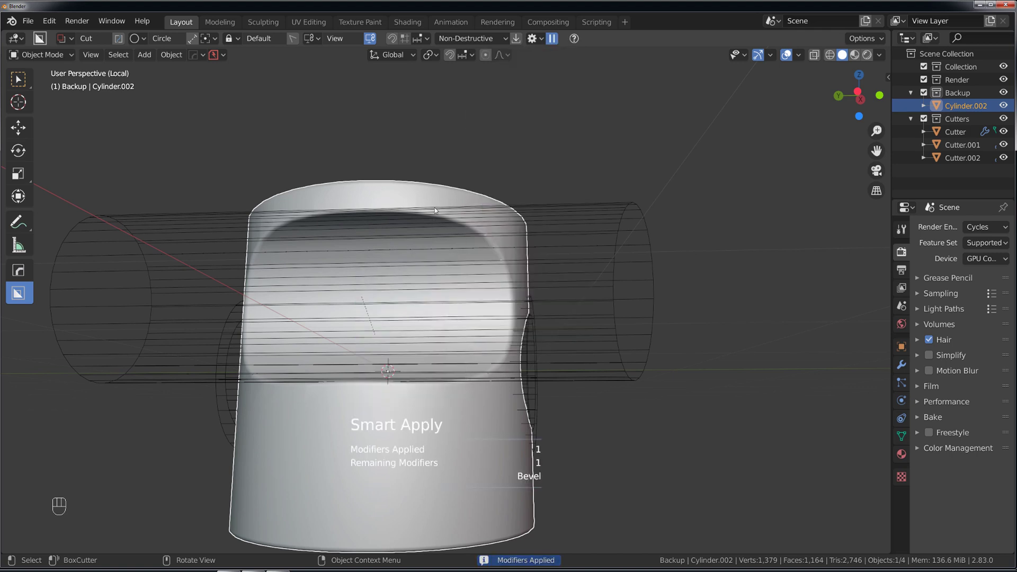
pyautogui.press('Tab')
pyautogui.press('/')
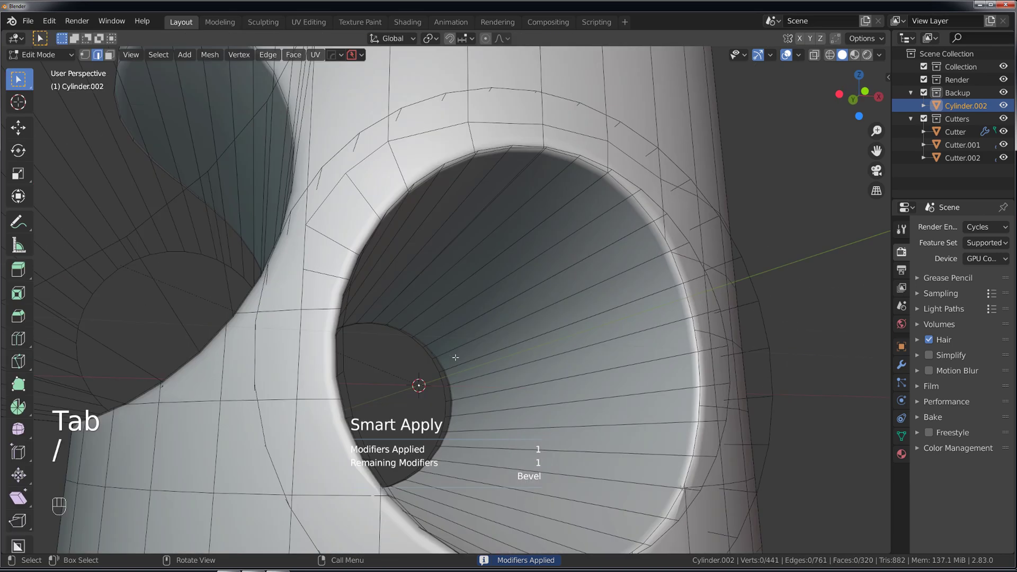
pyautogui.press('Tab')
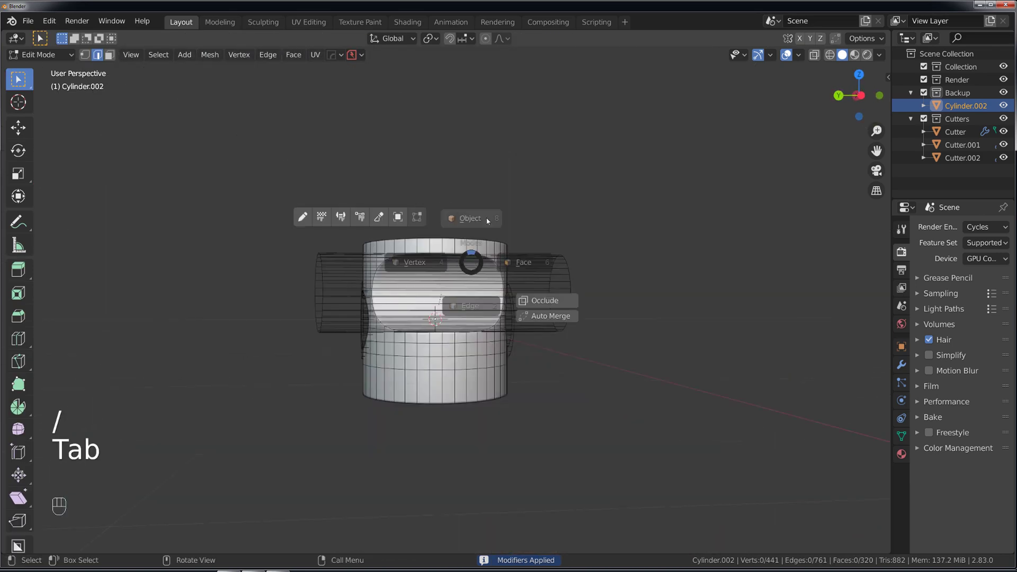
# Undo the Smart Apply on the cylinder, going back until the Cutter is the active object in Object Mode.
pyautogui.hotkey('ctrl', 'z')
pyautogui.hotkey('ctrl', 'z')
pyautogui.hotkey('ctrl', 'z')
pyautogui.hotkey('ctrl', 'z')
pyautogui.hotkey('ctrl', 'z')
pyautogui.hotkey('ctrl', 'z')
pyautogui.scroll(3, 524, 293)
pyautogui.press('Tab')
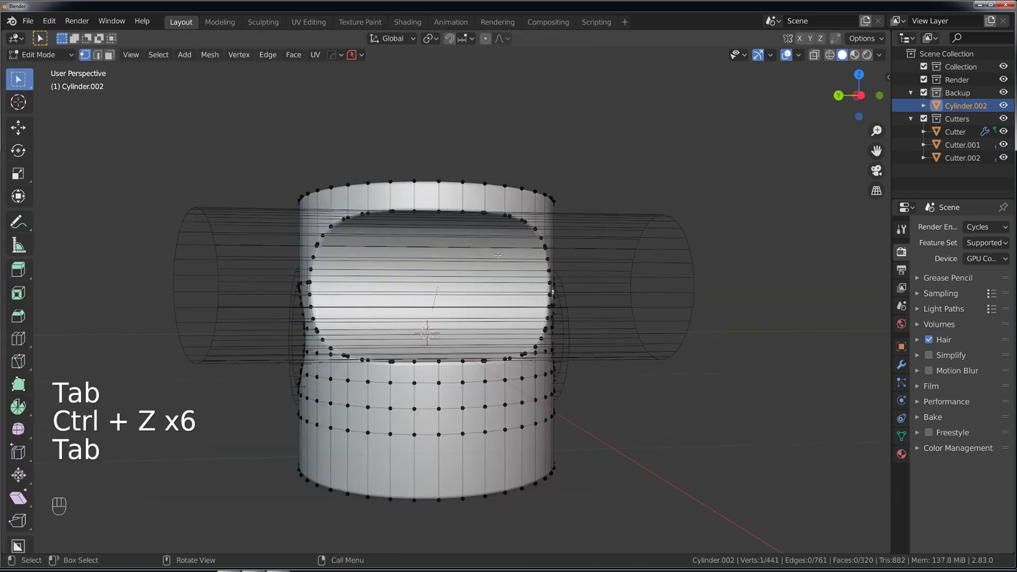
pyautogui.press('Tab')
pyautogui.hotkey('ctrl', 'z')
pyautogui.hotkey('ctrl', 'z')
pyautogui.hotkey('ctrl', 'z')
pyautogui.hotkey('ctrl', 'z')
pyautogui.hotkey('ctrl', 'z')
pyautogui.press('Tab')
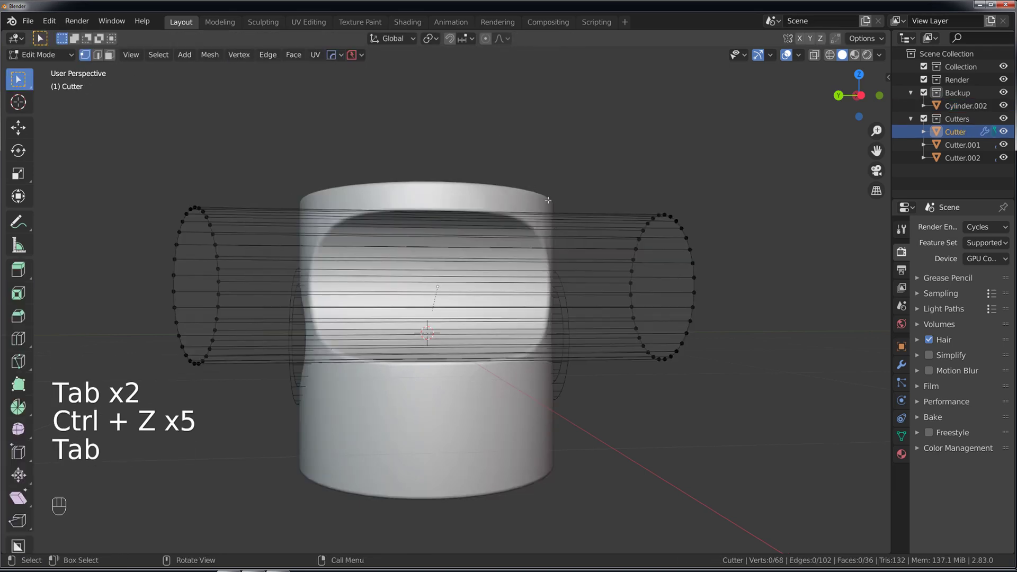
pyautogui.press('Tab')
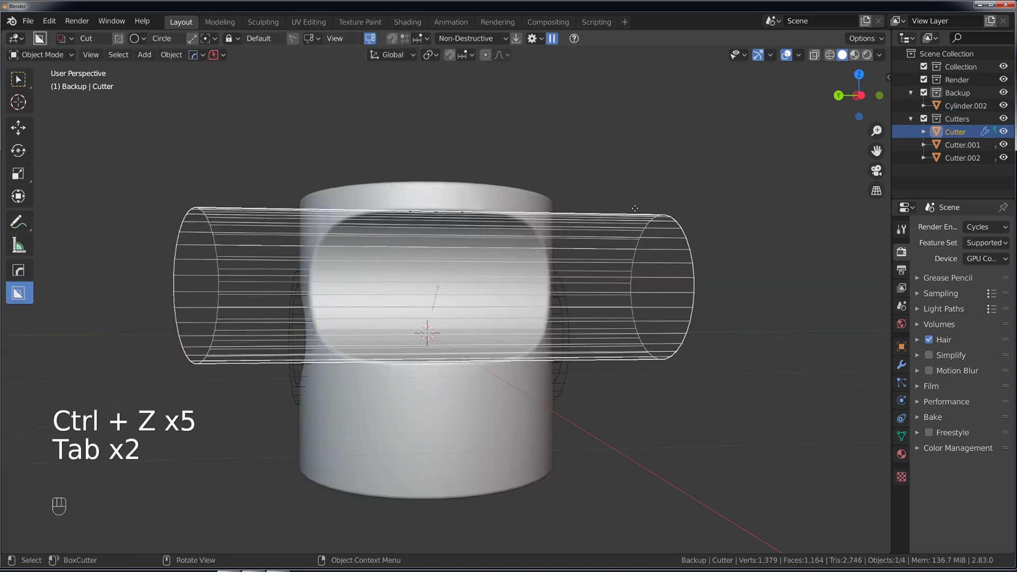
# Add 11 evenly spaced loop cuts along the length of the Cutter and return to Object Mode.
pyautogui.press('g')
pyautogui.rightClick(598, 278)
pyautogui.press('Tab')
pyautogui.click(552, 341)
pyautogui.moveTo(436, 262); pyautogui.dragTo(437, 262, button='middle')
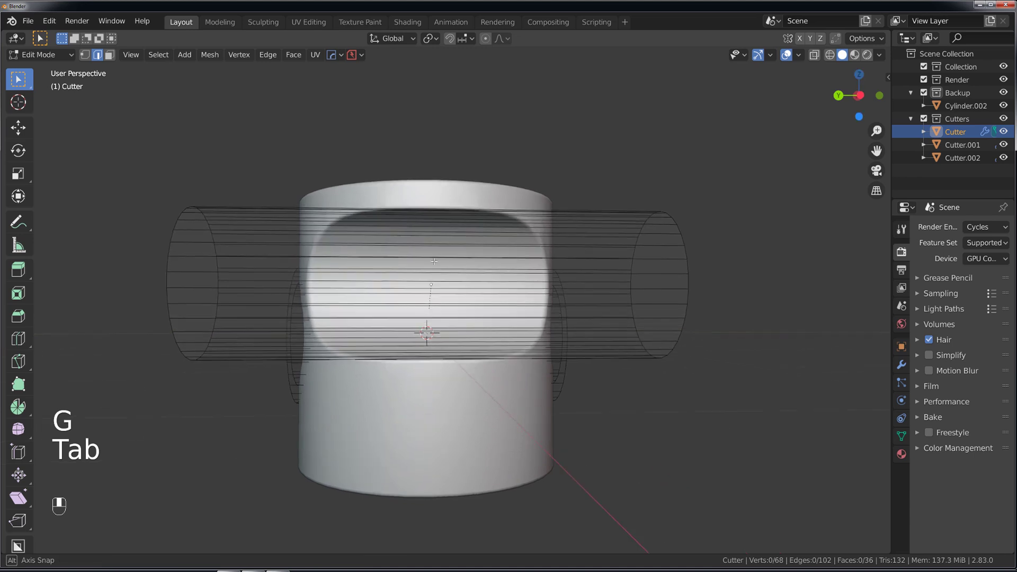
pyautogui.click(429, 231)
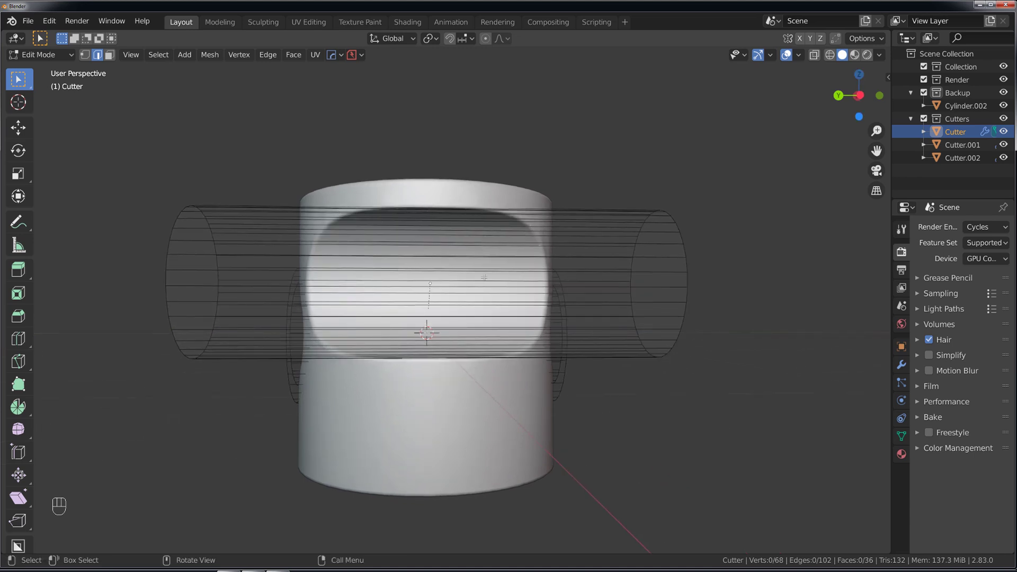
pyautogui.hotkey('ctrl', 'r')
pyautogui.scroll(8, 475, 270)
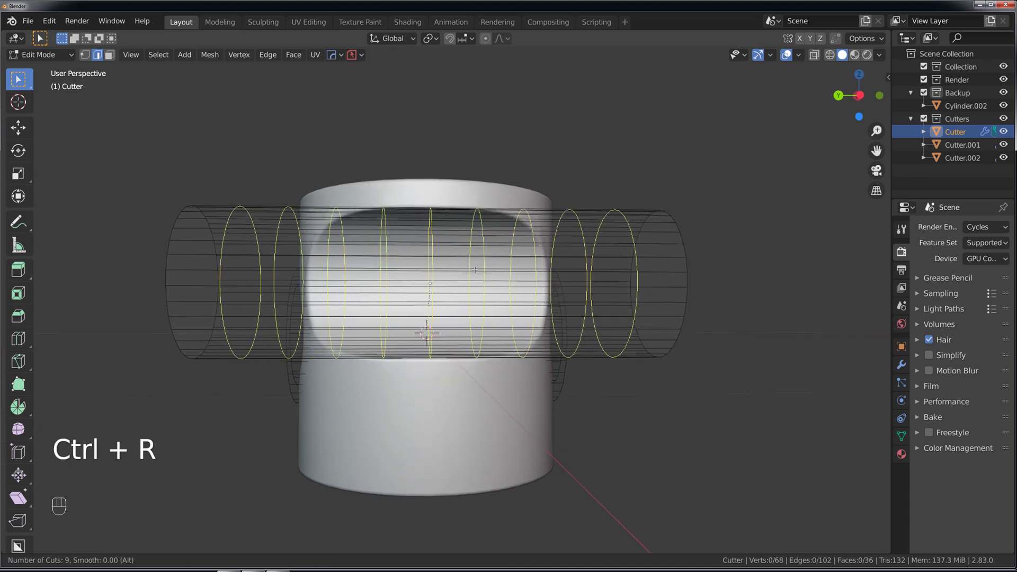
pyautogui.scroll(4, 475, 270)
pyautogui.click(473, 268)
pyautogui.rightClick(472, 268)
pyautogui.press('Tab')
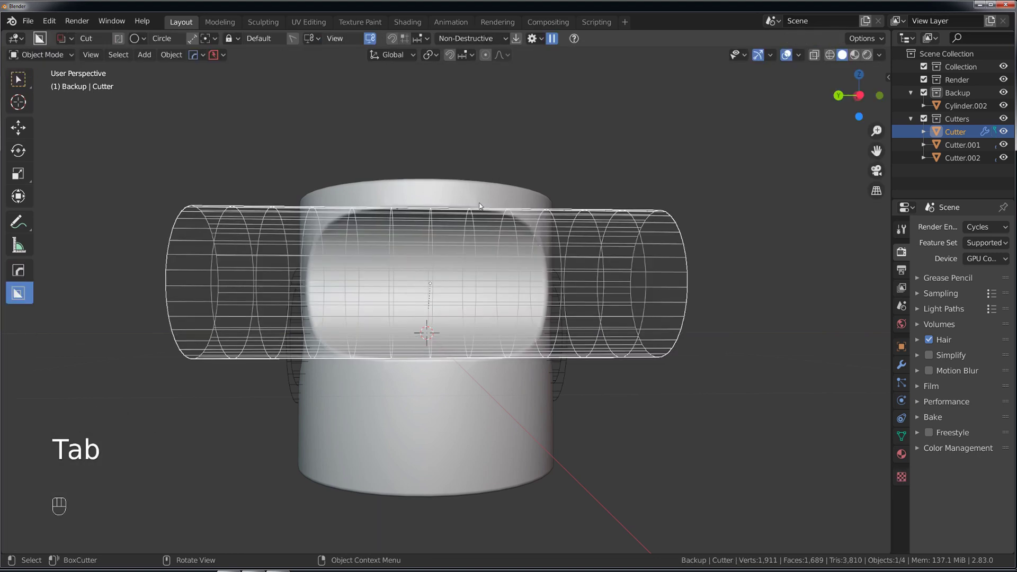
# Apply the cylinder's boolean cut with Smart Apply and isolate the cylinder in local view.
pyautogui.click(478, 198)
pyautogui.press('q')
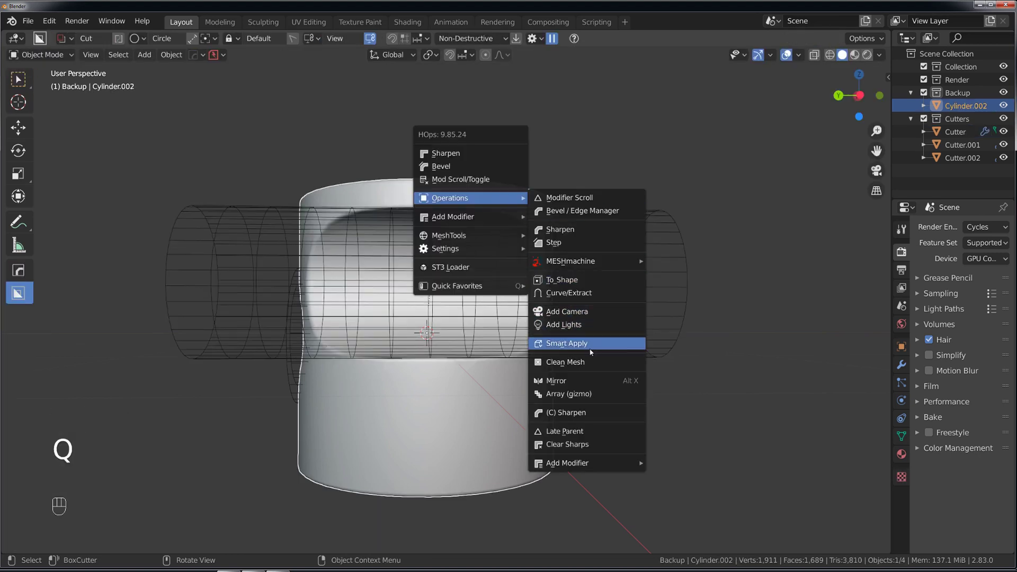
pyautogui.click(566, 344)
pyautogui.press('/')
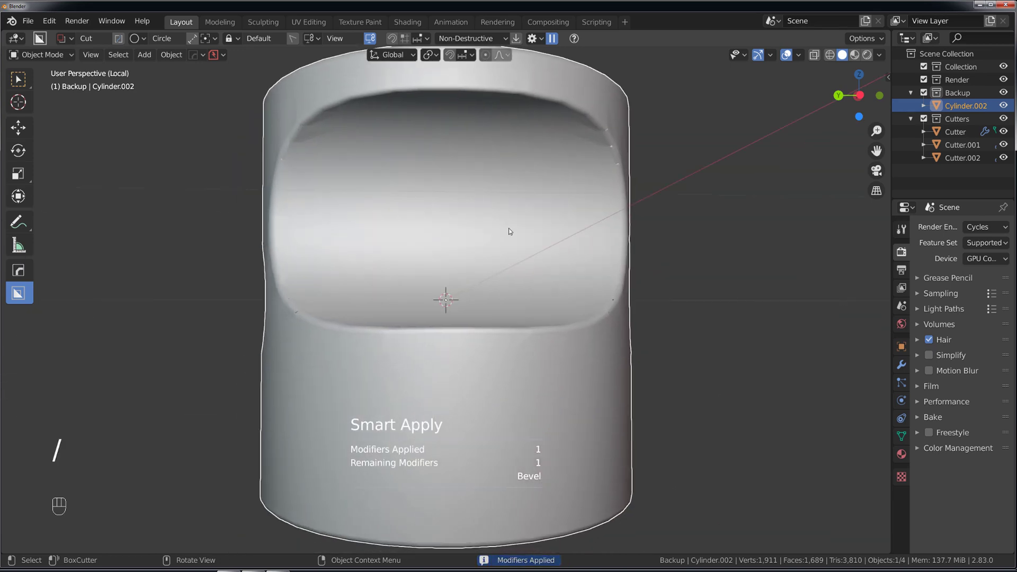
# Try sliding the outermost edge loop inside the side cut toward the rim by a factor of 0.725.
pyautogui.press('Tab')
pyautogui.moveTo(509, 232); pyautogui.dragTo(468, 343, button='middle')
pyautogui.scroll(4, 469, 343)
pyautogui.keyDown('shift'); pyautogui.moveTo(209, 347); pyautogui.dragTo(224, 365, button='middle'); pyautogui.keyUp('shift')
pyautogui.keyDown('alt'); pyautogui.click(238, 302); pyautogui.keyUp('alt')
pyautogui.scroll(-3, 310, 292)
pyautogui.scroll(2, 376, 266)
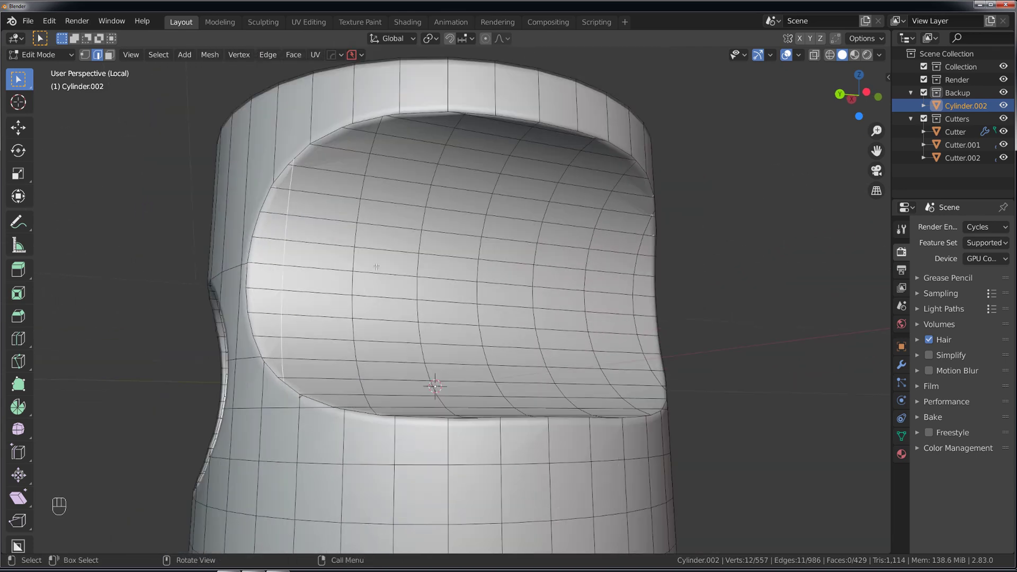
pyautogui.press('g')
pyautogui.press('g')
pyautogui.press('e')
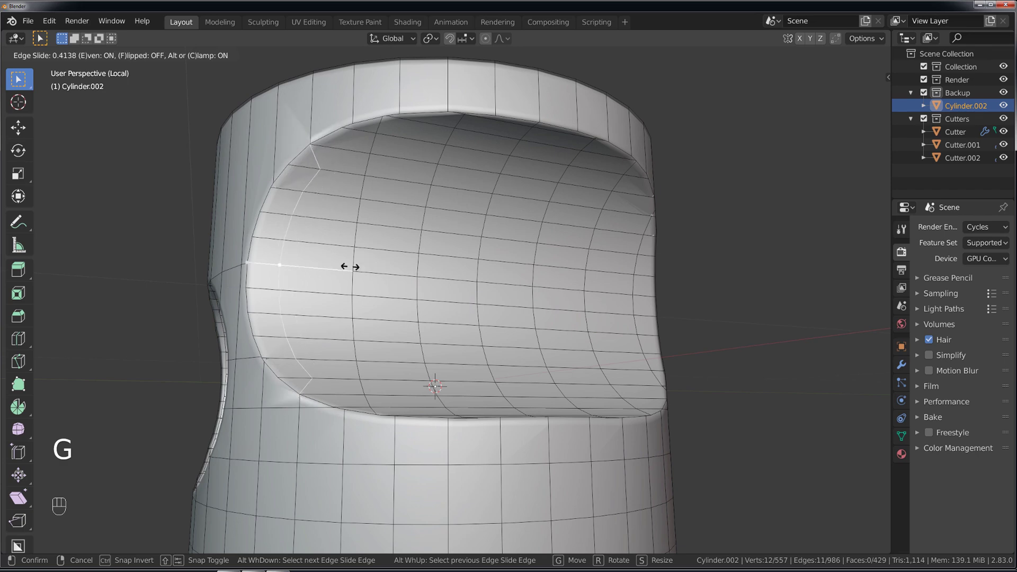
pyautogui.click(335, 270)
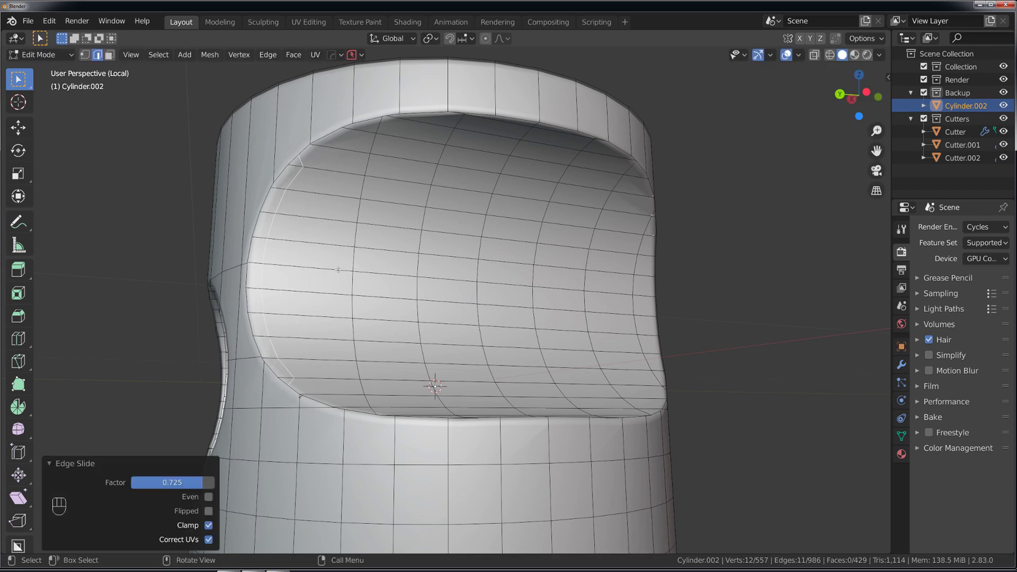
pyautogui.keyDown('shift'); pyautogui.moveTo(315, 168); pyautogui.dragTo(283, 227, button='middle'); pyautogui.keyUp('shift')
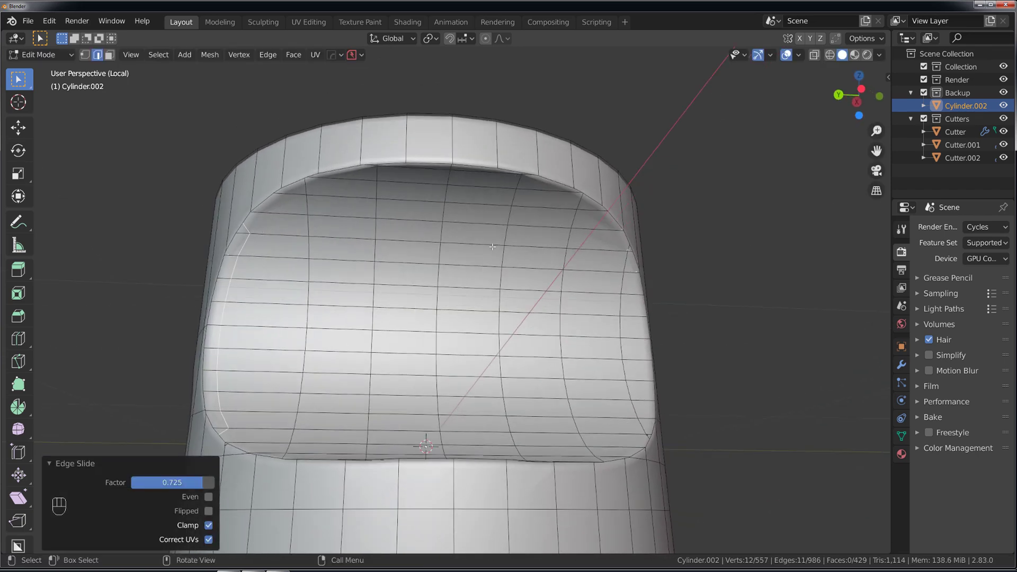
pyautogui.scroll(-5, 470, 249)
pyautogui.hotkey('ctrl', 'z')
# Examine the shading of the side cut and the circular hole from several angles in Object Mode.
pyautogui.press('Tab')
pyautogui.scroll(-3, 444, 307)
pyautogui.moveTo(443, 307); pyautogui.dragTo(522, 302, button='middle')
pyautogui.scroll(2, 498, 343)
pyautogui.moveTo(498, 343); pyautogui.dragTo(491, 275, button='middle')
pyautogui.scroll(4, 407, 276)
pyautogui.scroll(-4, 407, 276)
pyautogui.moveTo(560, 332); pyautogui.dragTo(499, 325, button='middle')
pyautogui.scroll(4, 407, 275)
pyautogui.scroll(-4, 402, 281)
pyautogui.moveTo(445, 279); pyautogui.dragTo(468, 265, button='middle')
pyautogui.scroll(4, 498, 287)
# Compare the topology above the circular hole's rim in Edit Mode with the shading there in Object Mode.
pyautogui.press('Tab')
pyautogui.scroll(-3, 515, 306)
pyautogui.scroll(4, 465, 203)
pyautogui.keyDown('shift'); pyautogui.moveTo(466, 203); pyautogui.dragTo(419, 261, button='middle'); pyautogui.keyUp('shift')
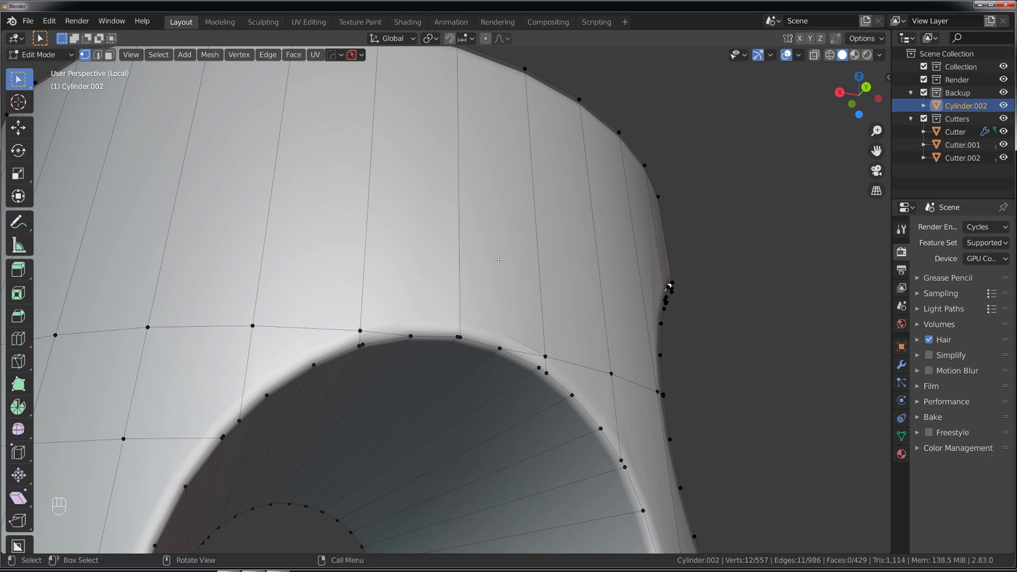
pyautogui.scroll(-4, 499, 259)
pyautogui.press('Tab')
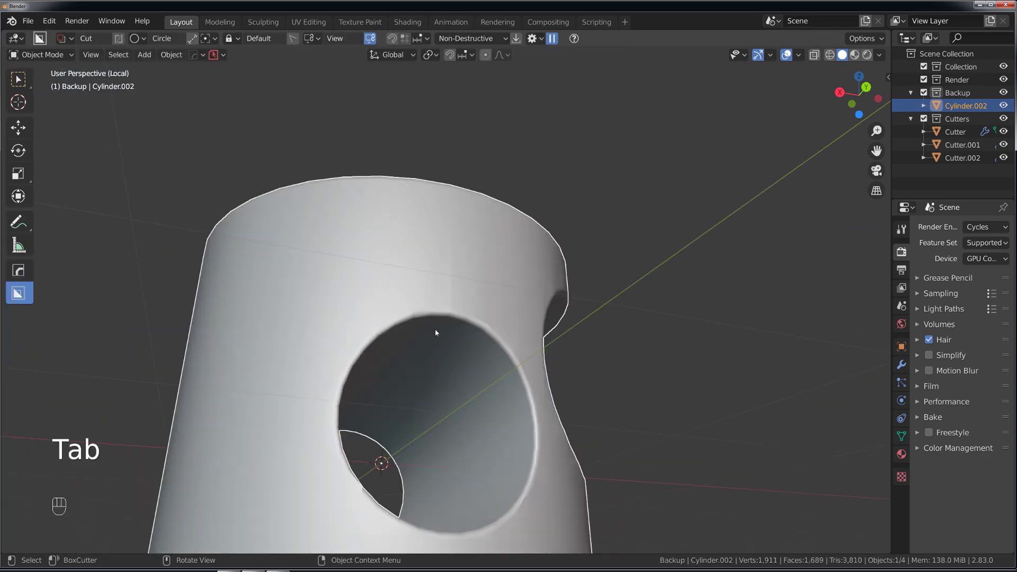
pyautogui.scroll(4, 459, 303)
pyautogui.scroll(-2, 414, 279)
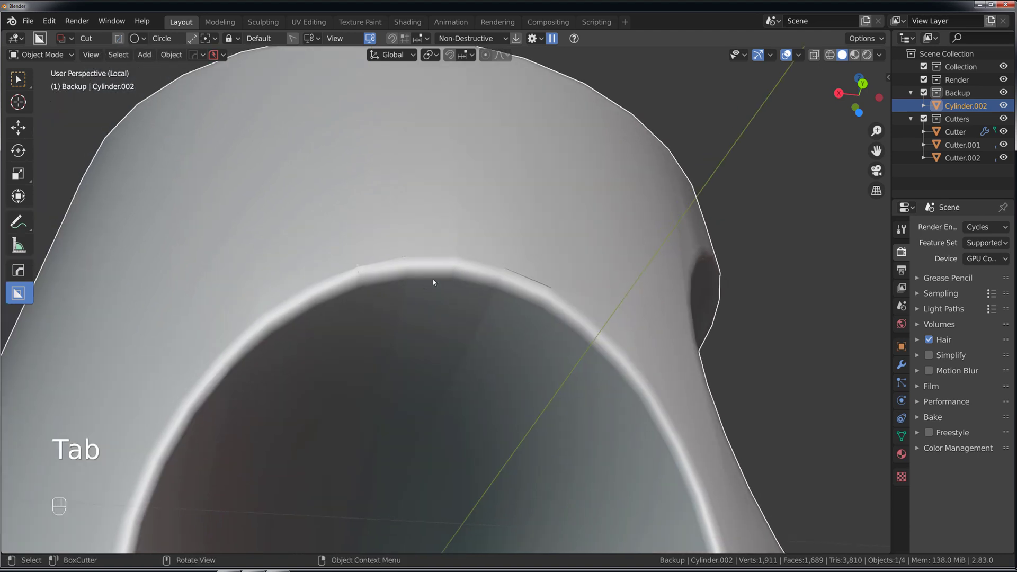
pyautogui.scroll(-3, 443, 284)
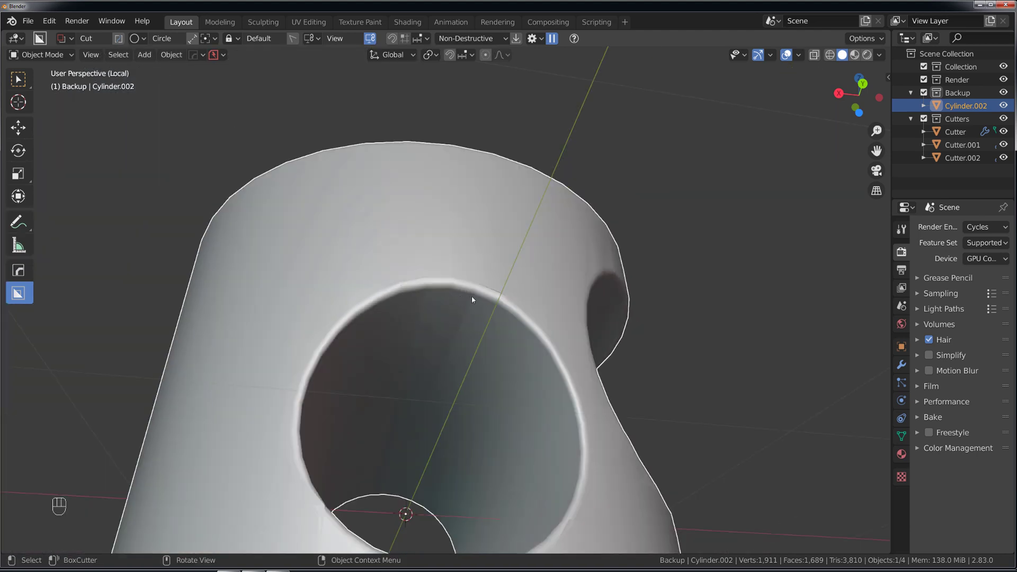
pyautogui.moveTo(481, 309); pyautogui.dragTo(484, 275, button='middle')
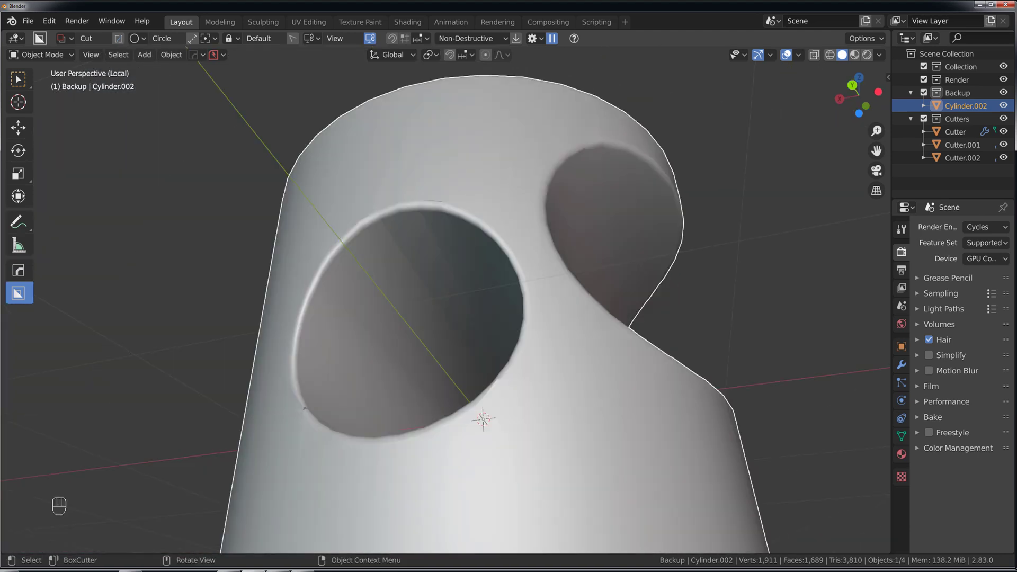